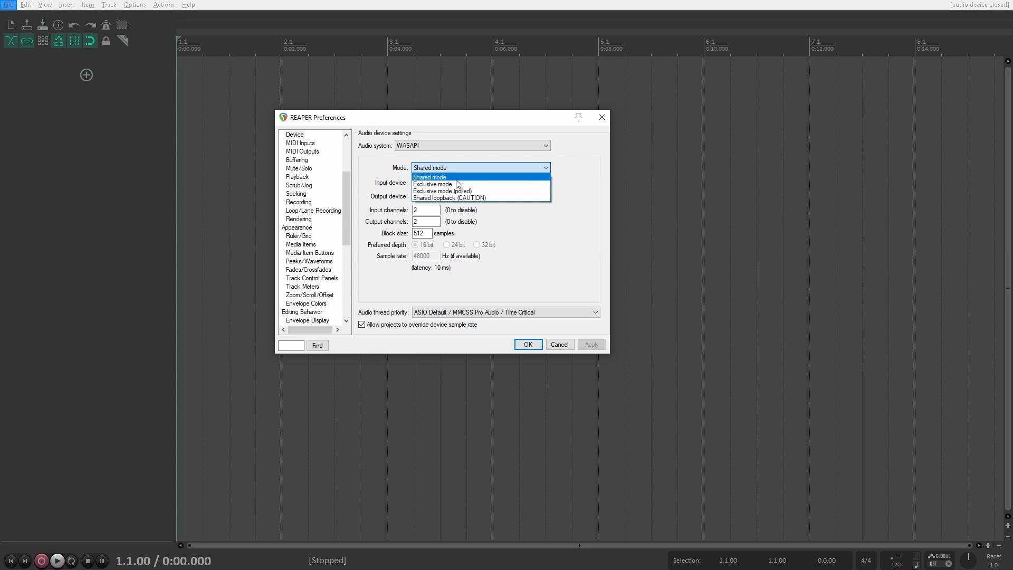
# Set the audio system to ASIO and choose Focusrite USB ASIO as the driver.
pyautogui.click(457, 178)
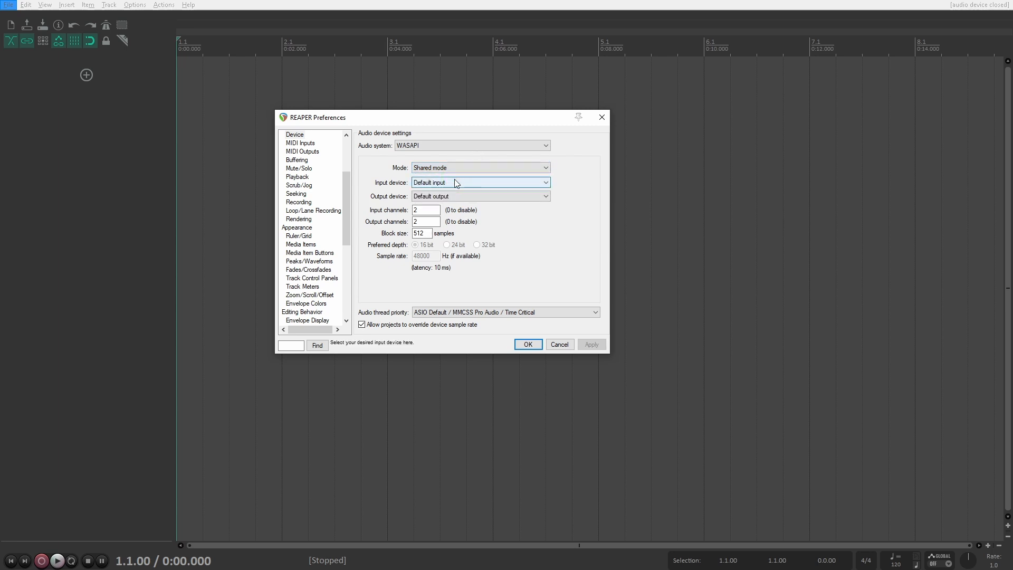
pyautogui.click(405, 146)
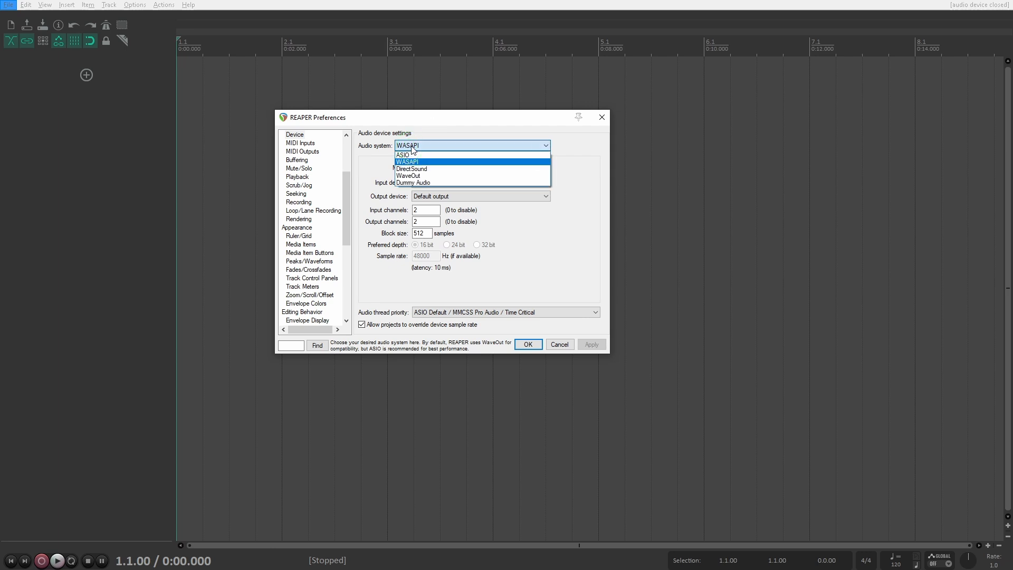
pyautogui.click(428, 155)
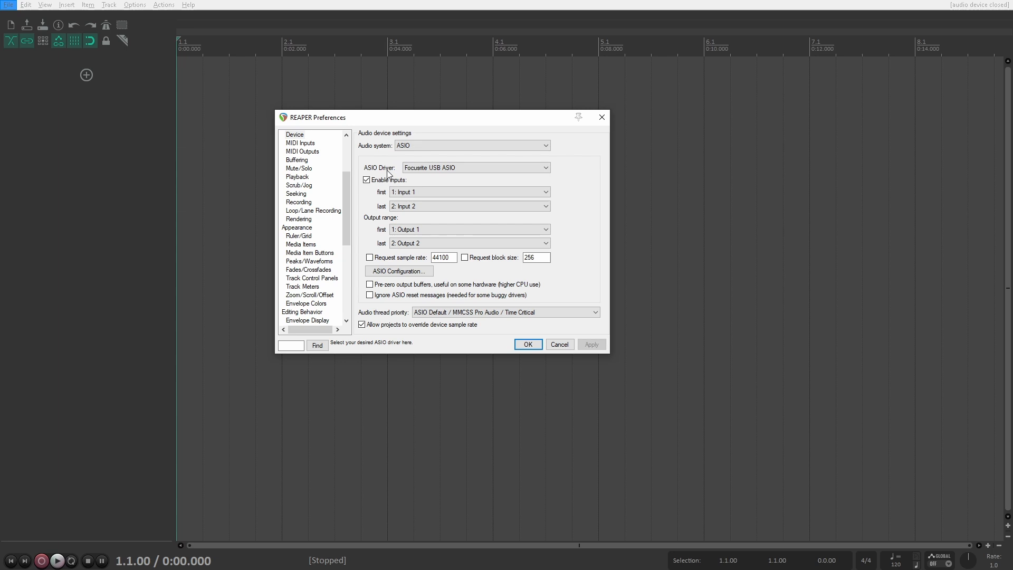
pyautogui.click(434, 168)
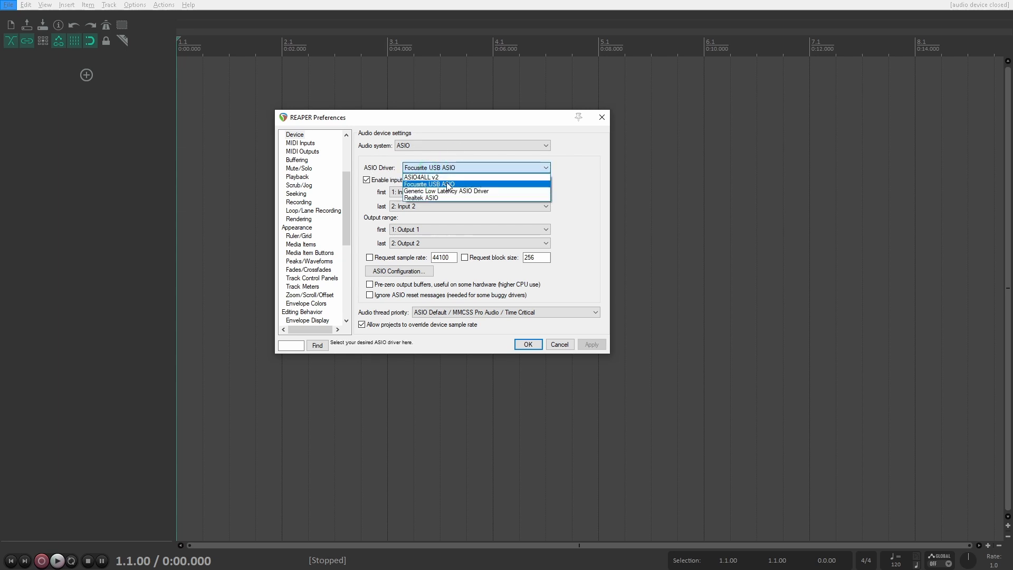
pyautogui.click(459, 184)
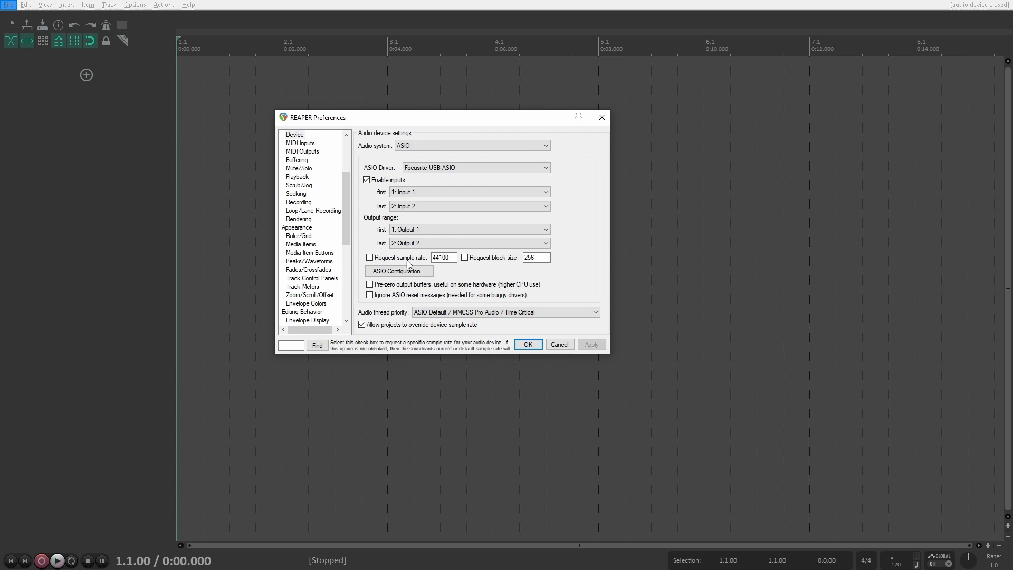
# Enable the requested sample rate at 48000 and enable the requested block size of 256.
pyautogui.click(370, 259)
pyautogui.doubleClick(442, 257)
pyautogui.write('48000')
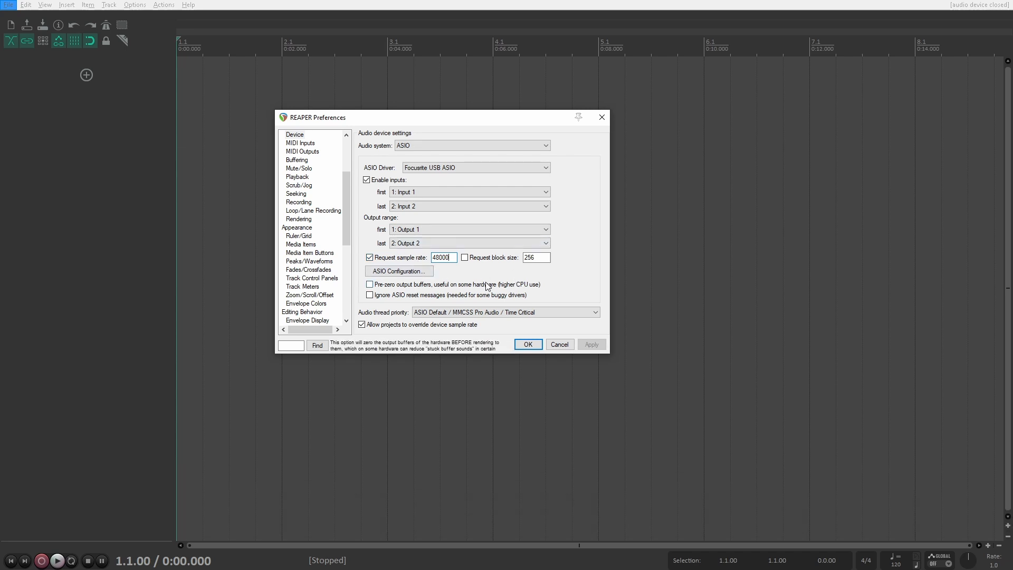
pyautogui.click(464, 258)
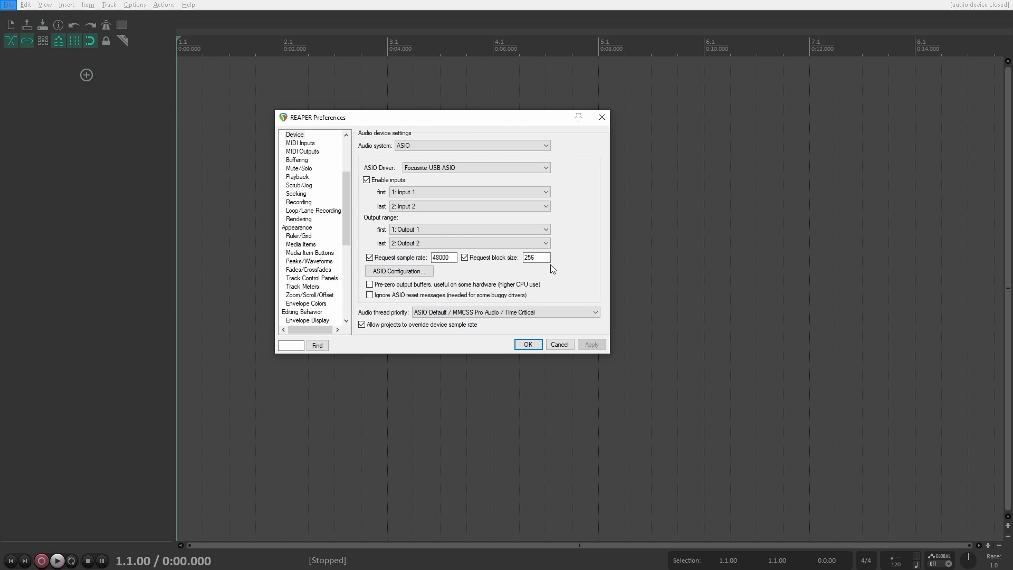
# Set the buffer size to 256 in the audio interface's ASIO configuration and close its device settings.
pyautogui.click(427, 273)
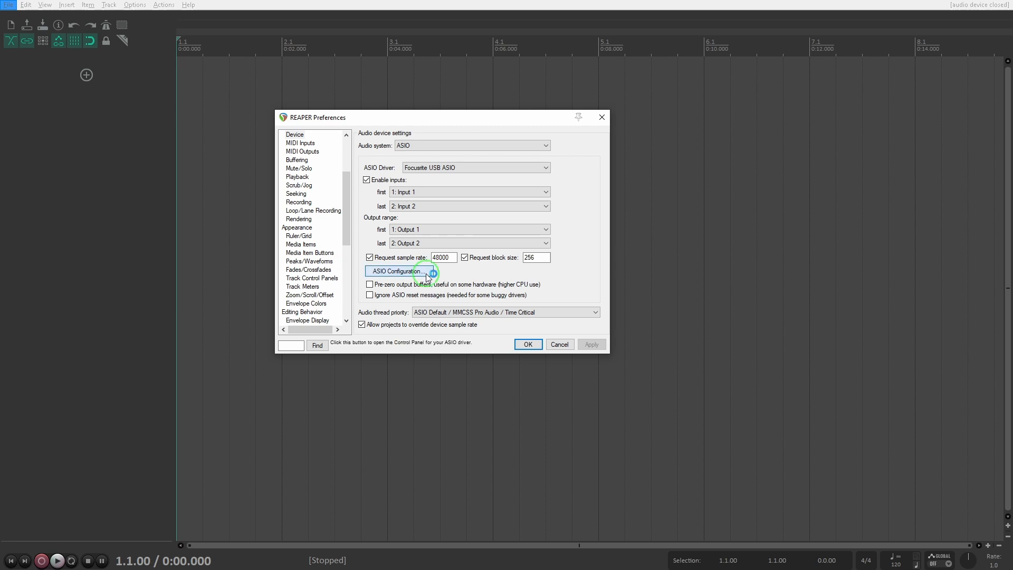
pyautogui.moveTo(616, 162); pyautogui.dragTo(614, 159)
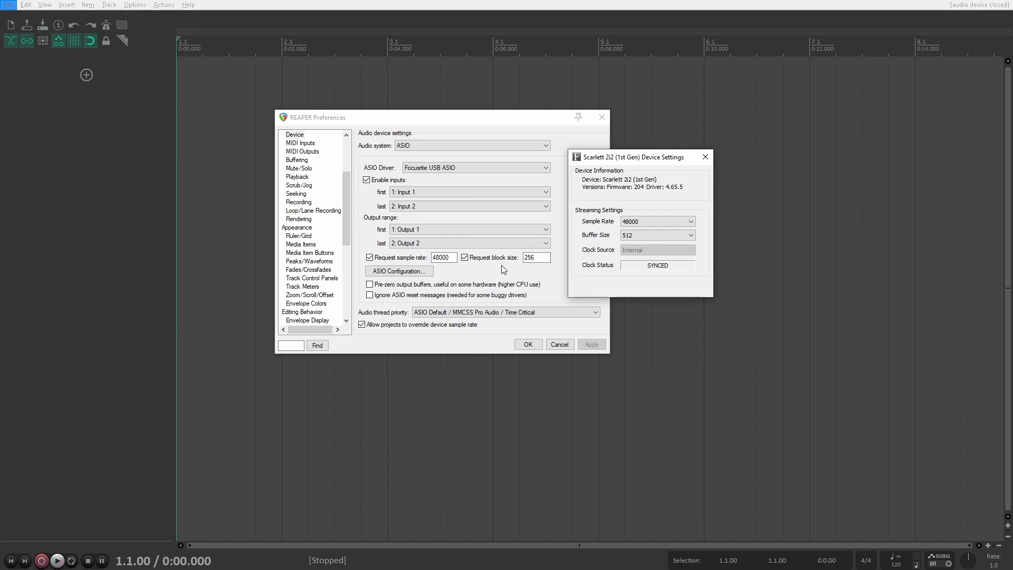
pyautogui.click(625, 235)
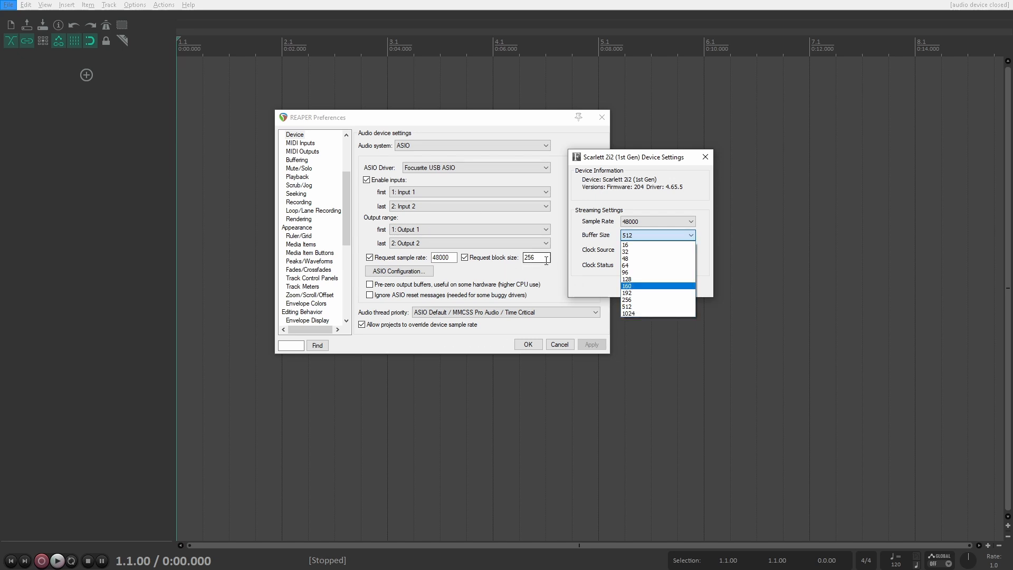
pyautogui.click(639, 300)
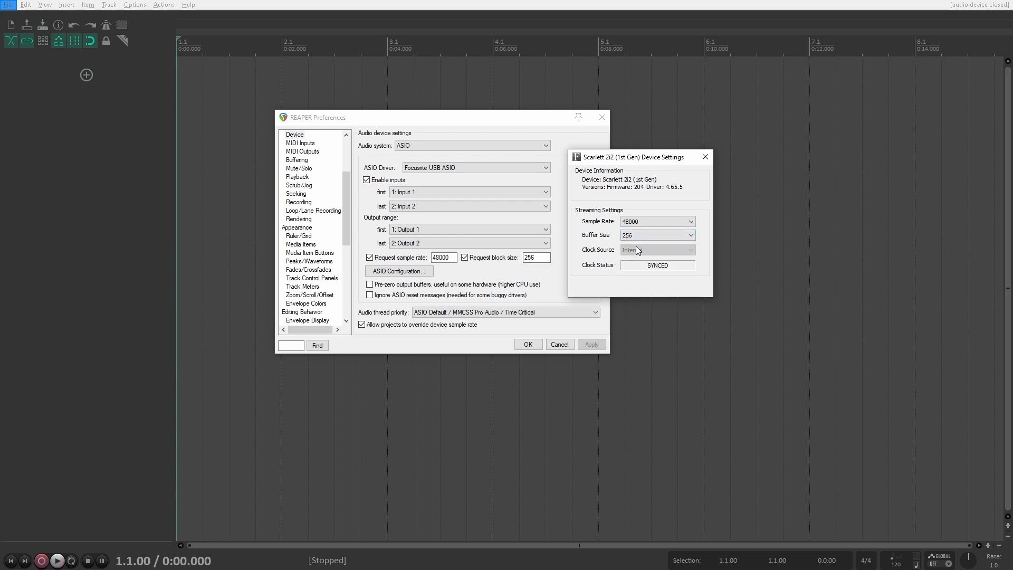
pyautogui.click(704, 156)
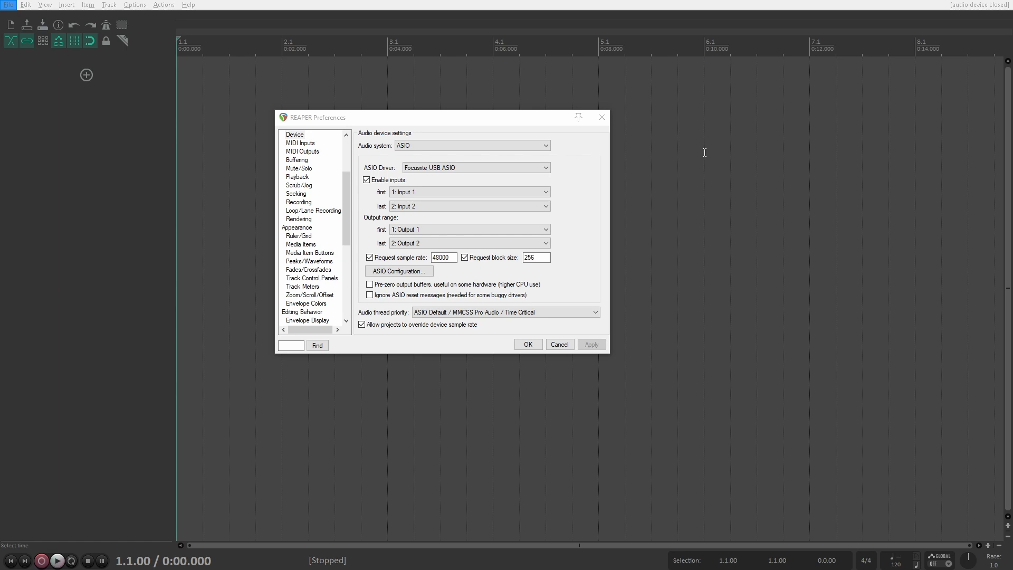
# Enable the four Minilab3 MIDI devices as inputs, including for all inputs, and reset all MIDI devices.
pyautogui.click(304, 145)
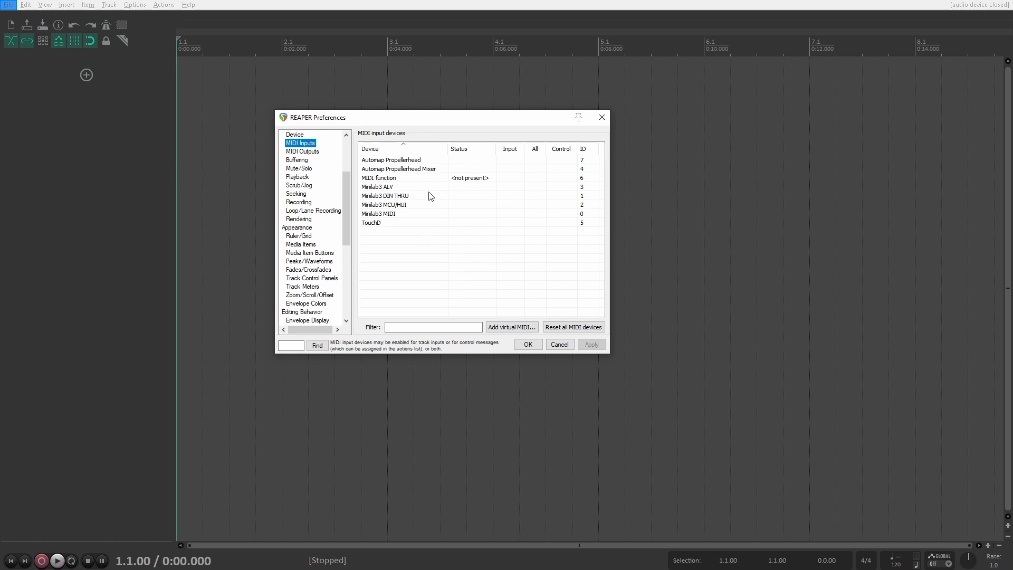
pyautogui.click(410, 214)
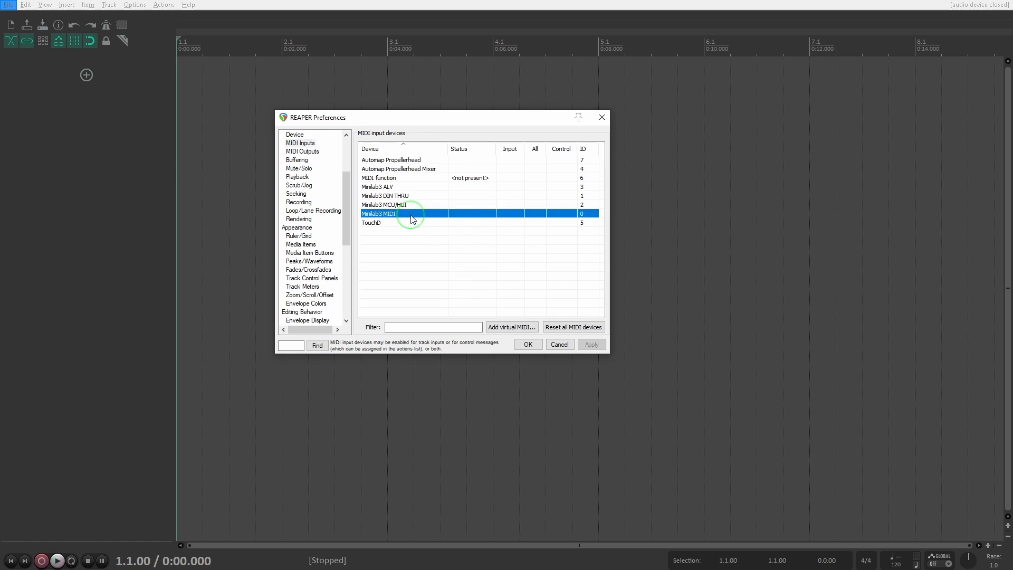
pyautogui.keyDown('shift'); pyautogui.click(403, 186); pyautogui.keyUp('shift')
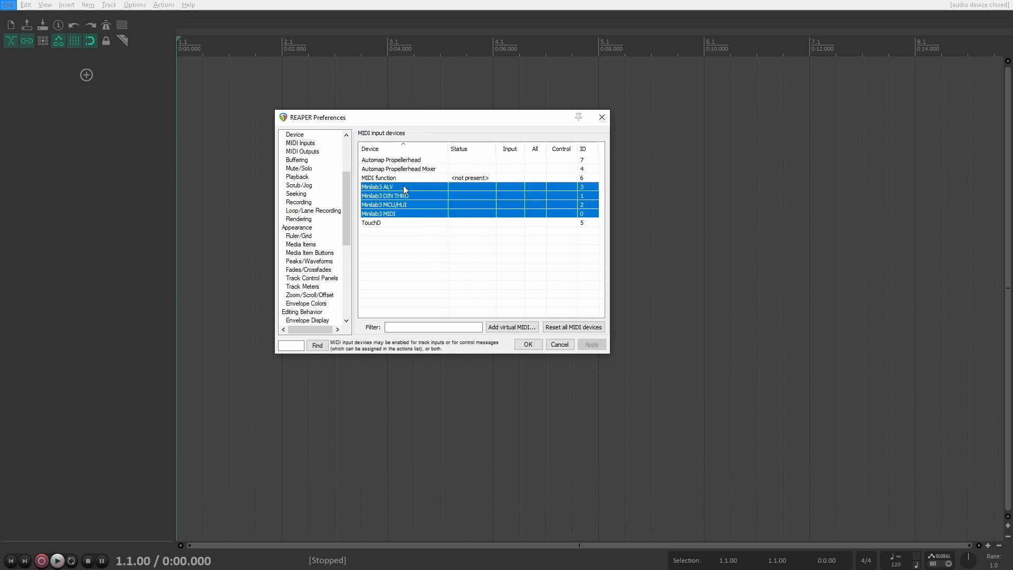
pyautogui.click(506, 212)
pyautogui.click(582, 331)
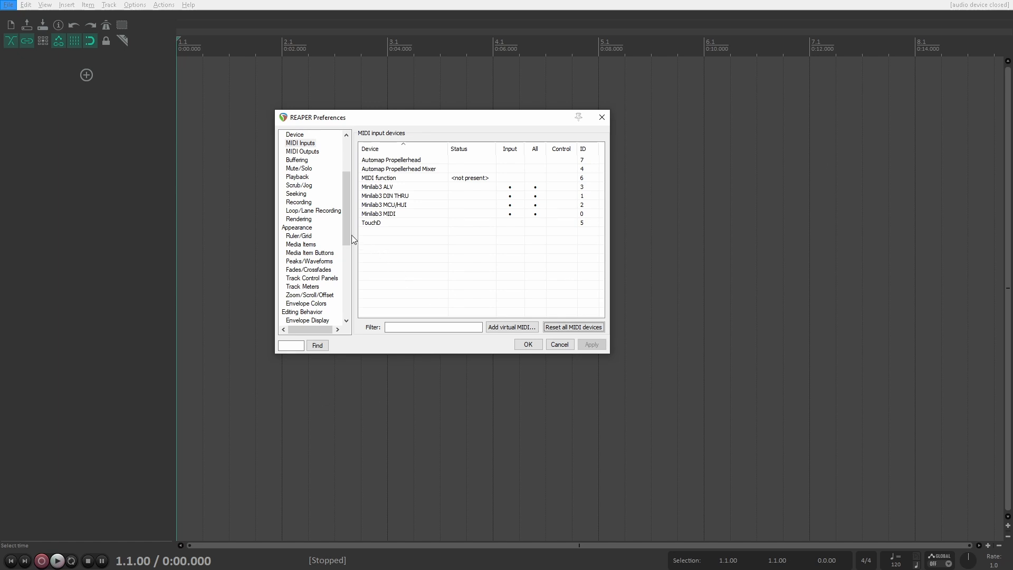
# In the Undo preferences, enable keeping the newest undo states when approaching full undo memory.
pyautogui.scroll(4, 338, 233)
pyautogui.click(293, 144)
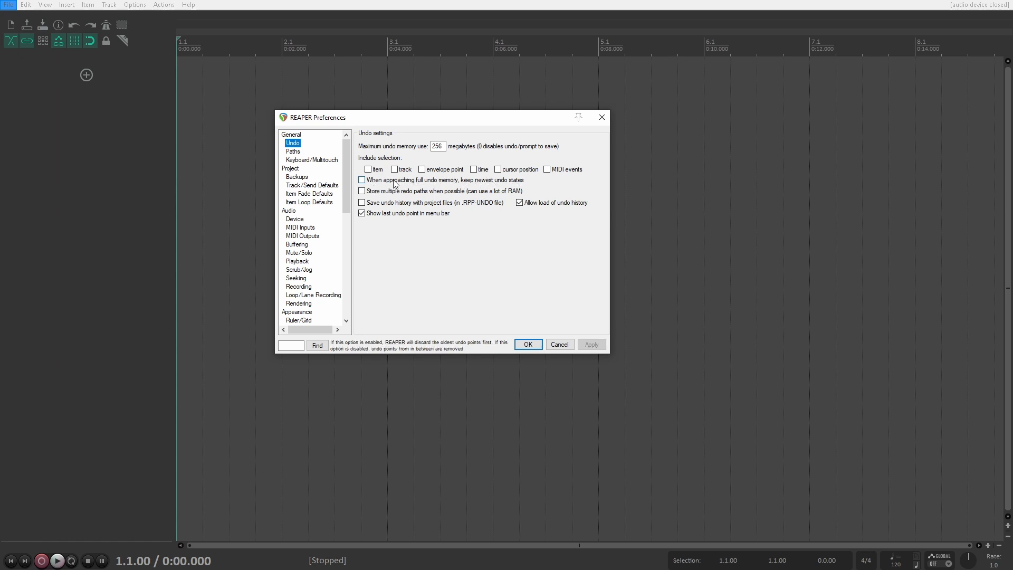
pyautogui.click(361, 180)
# Open the Project preferences, then switch to File Explorer and examine the Eternal project folder and its Media files.
pyautogui.click(298, 170)
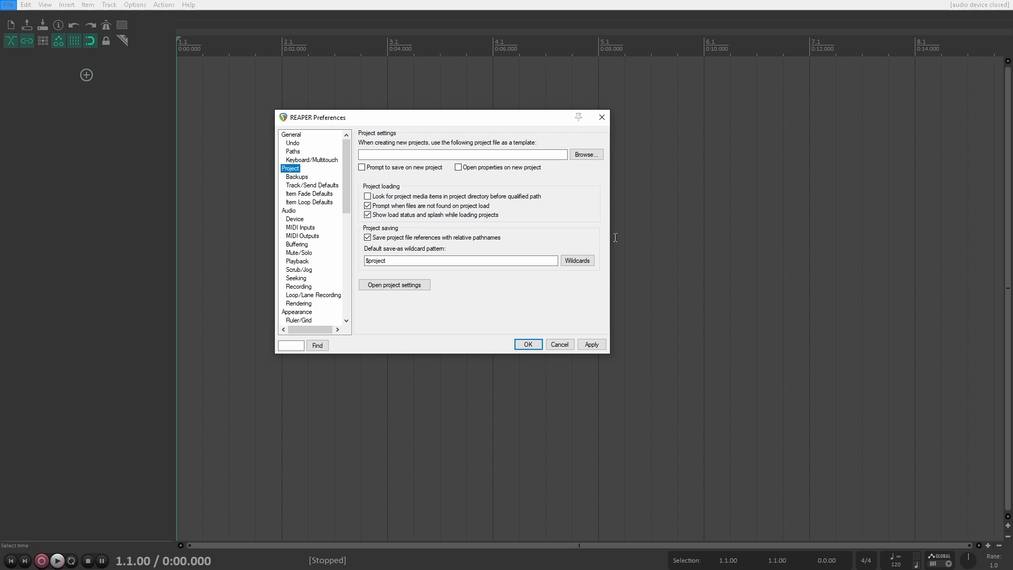
pyautogui.hotkey('alt', 'Tab')
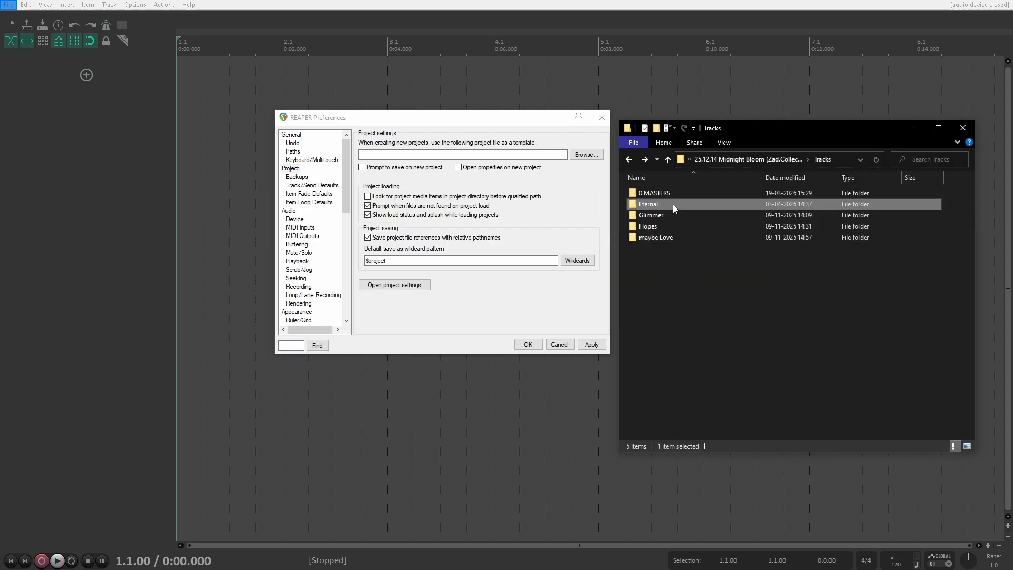
pyautogui.doubleClick(673, 208)
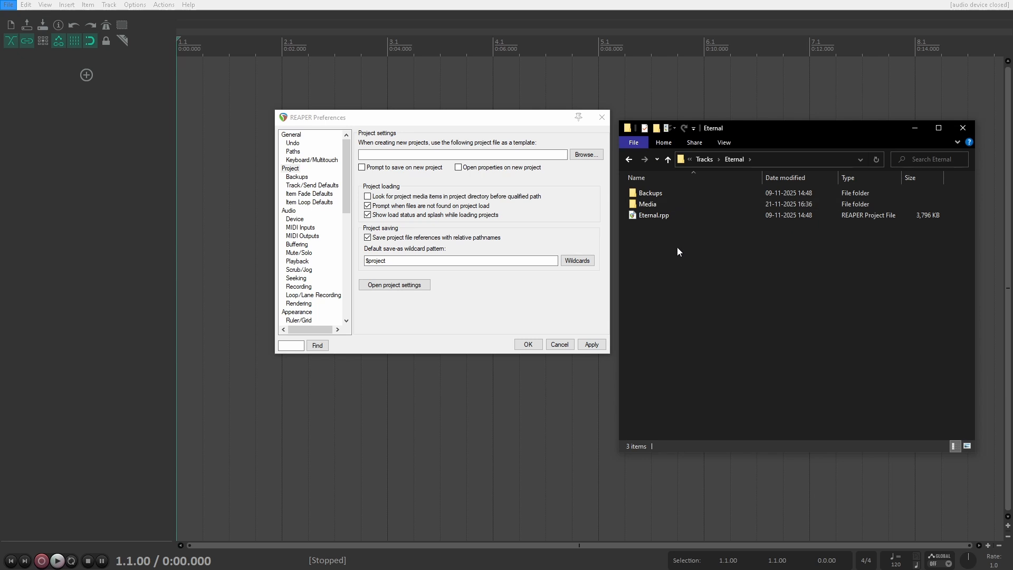
pyautogui.click(668, 216)
pyautogui.doubleClick(670, 205)
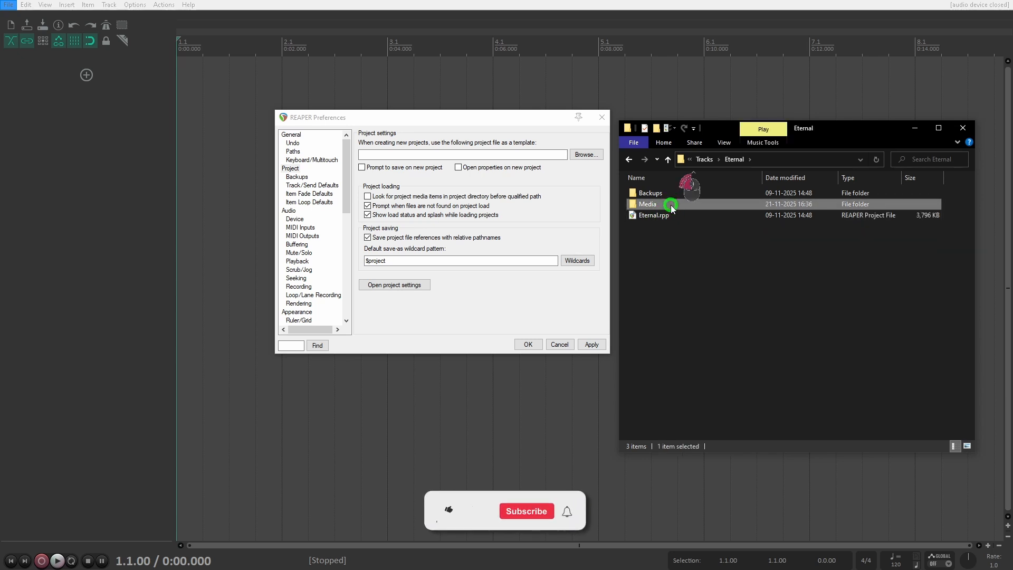
pyautogui.scroll(-5, 707, 359)
pyautogui.scroll(5, 705, 356)
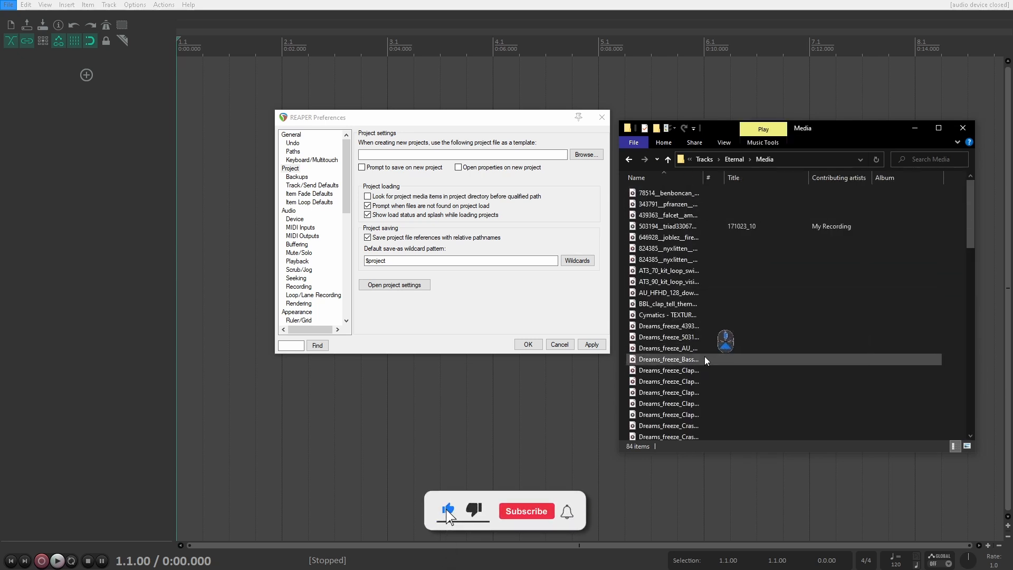
pyautogui.click(629, 159)
pyautogui.click(629, 160)
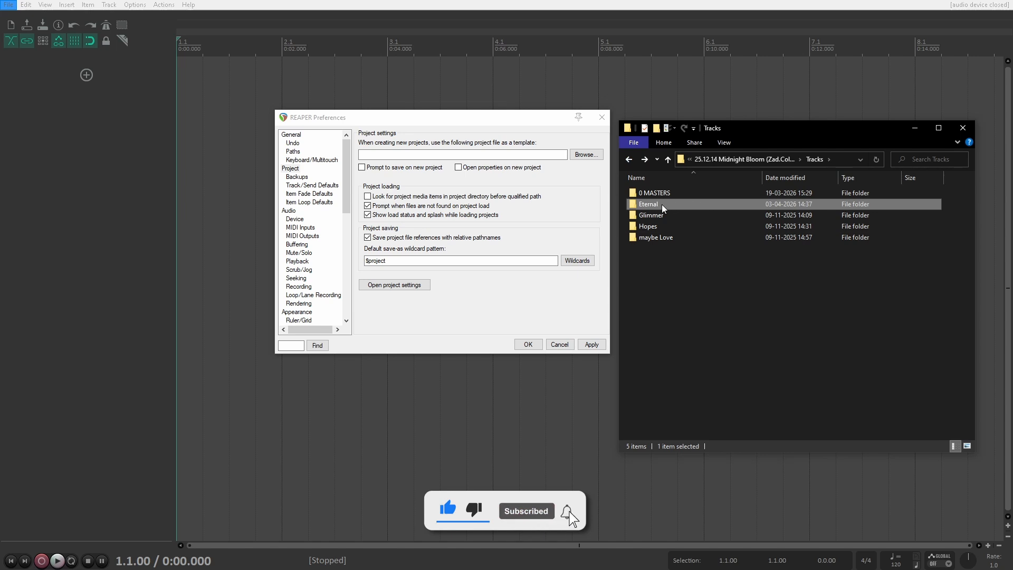
# Reopen the Media folder inside the Eternal project folder and show its full path.
pyautogui.moveTo(661, 204); pyautogui.dragTo(741, 346)
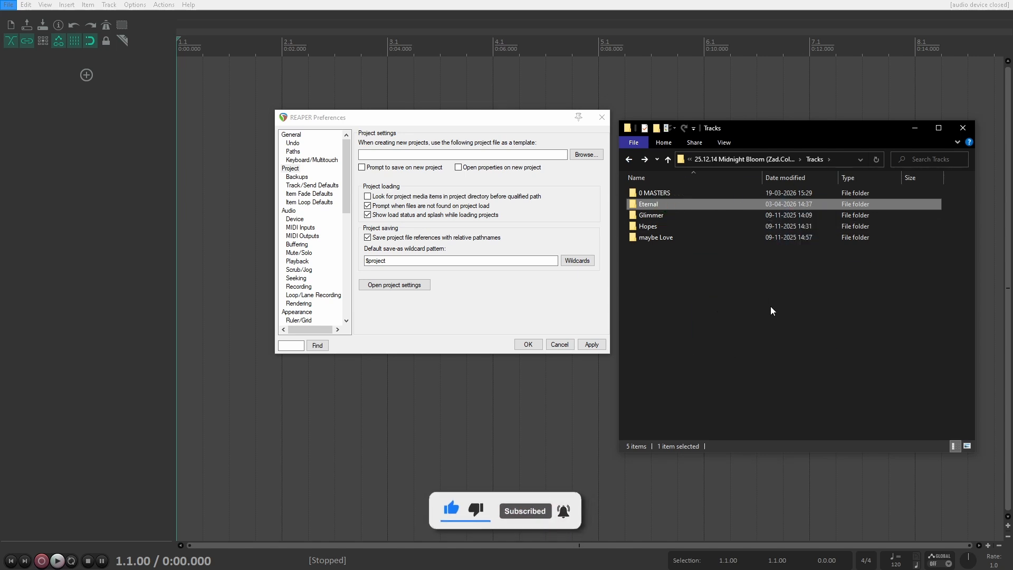
pyautogui.doubleClick(705, 207)
pyautogui.doubleClick(648, 204)
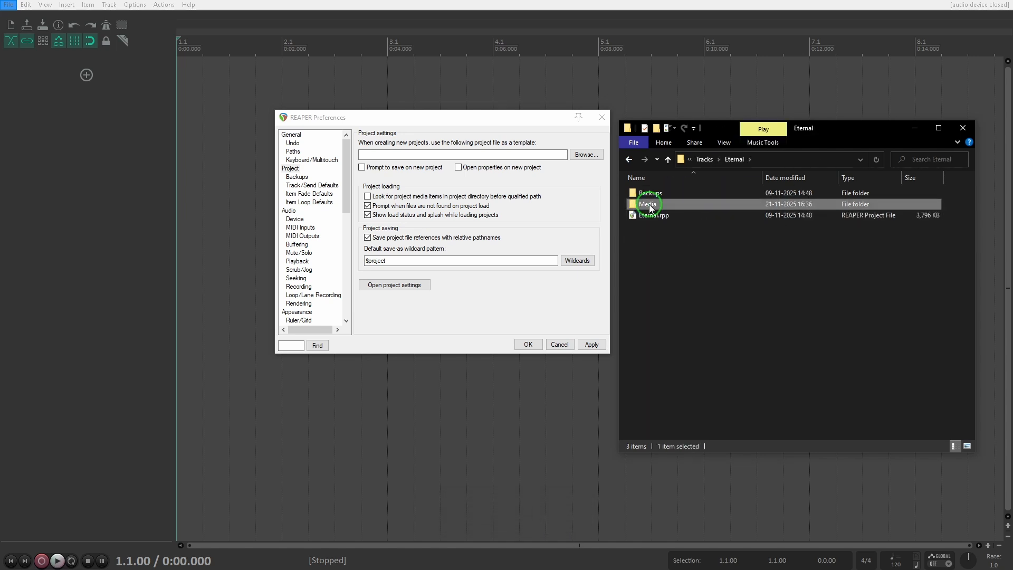
pyautogui.click(787, 160)
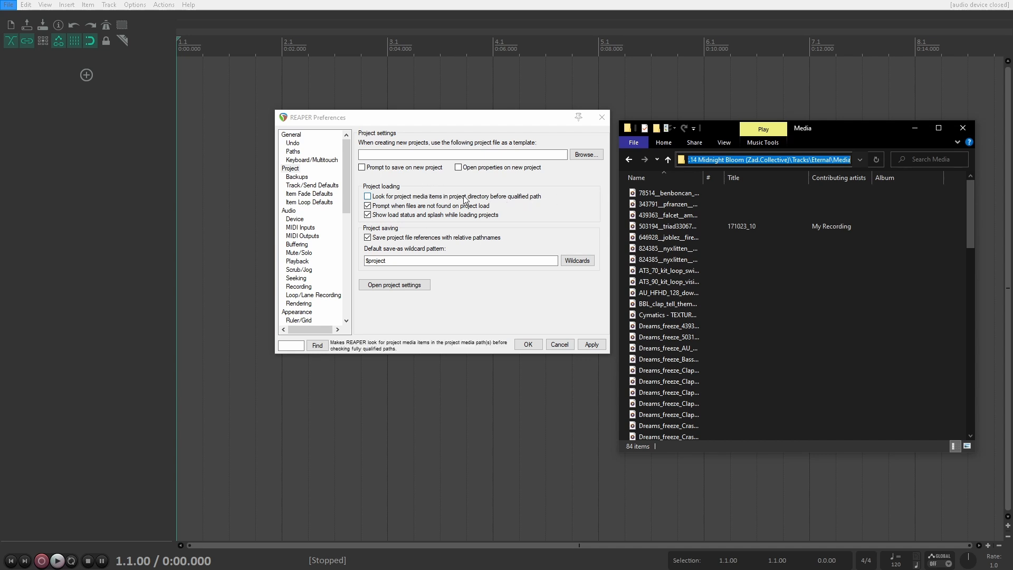
# Review the Eternal project folder, then enable looking for project media items in the project directory before the qualified path in REAPER.
pyautogui.click(644, 158)
pyautogui.click(664, 218)
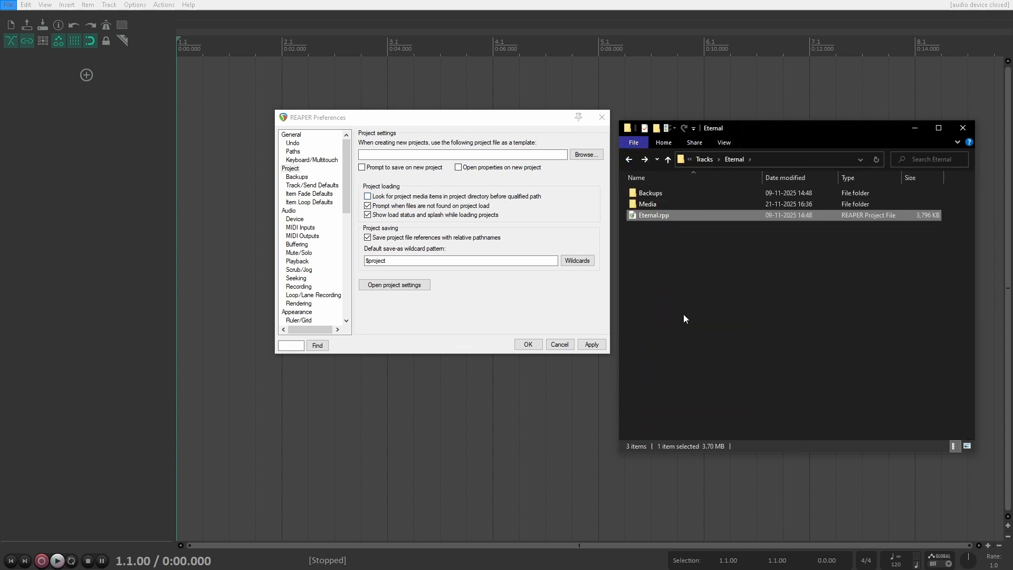
pyautogui.moveTo(785, 371); pyautogui.dragTo(656, 71)
pyautogui.click(760, 243)
pyautogui.doubleClick(647, 204)
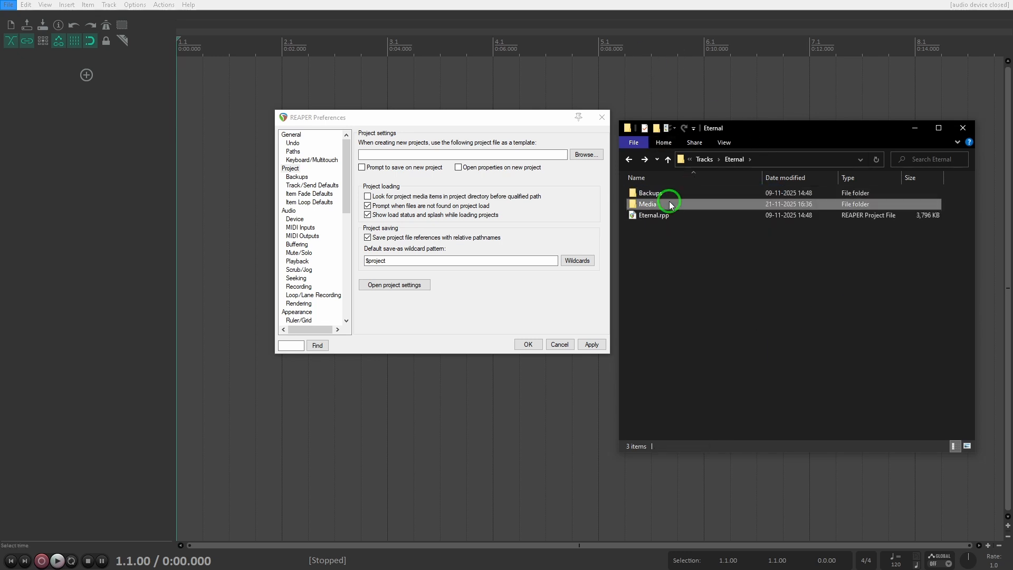
pyautogui.click(628, 159)
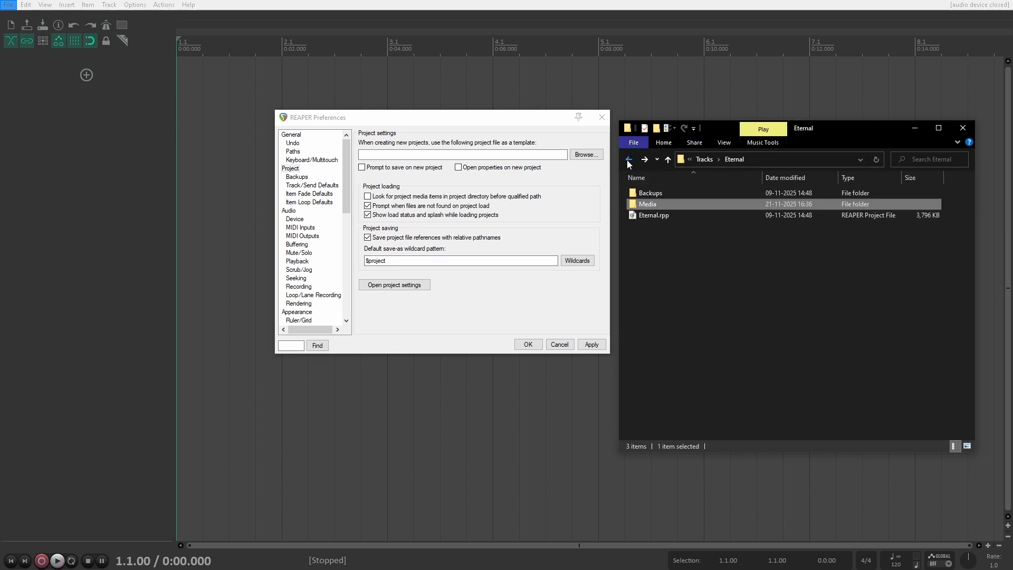
pyautogui.click(369, 197)
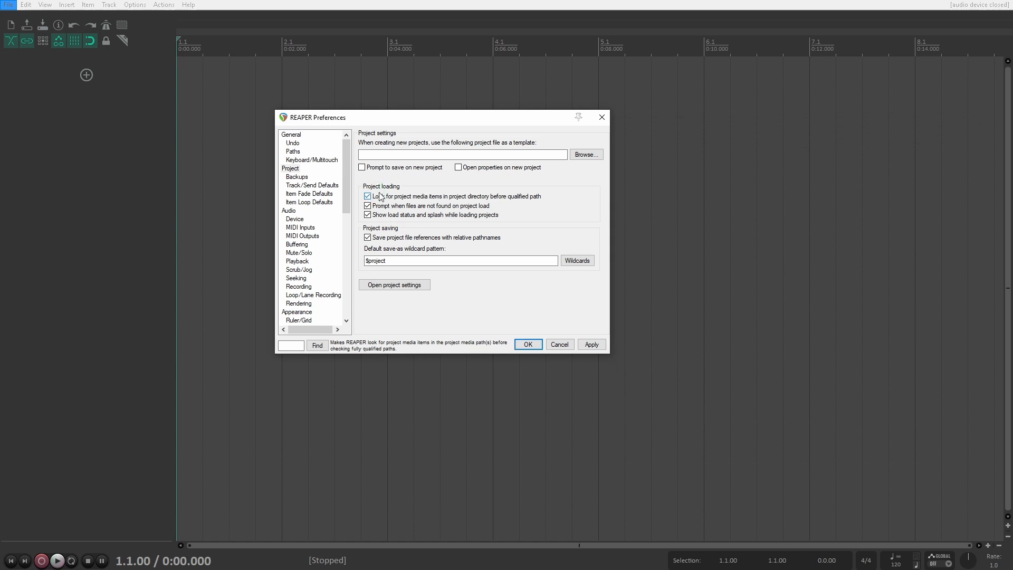
# Open the Backups preferences, then switch to File Explorer and examine the Eternal Master project's Backups folder.
pyautogui.click(296, 177)
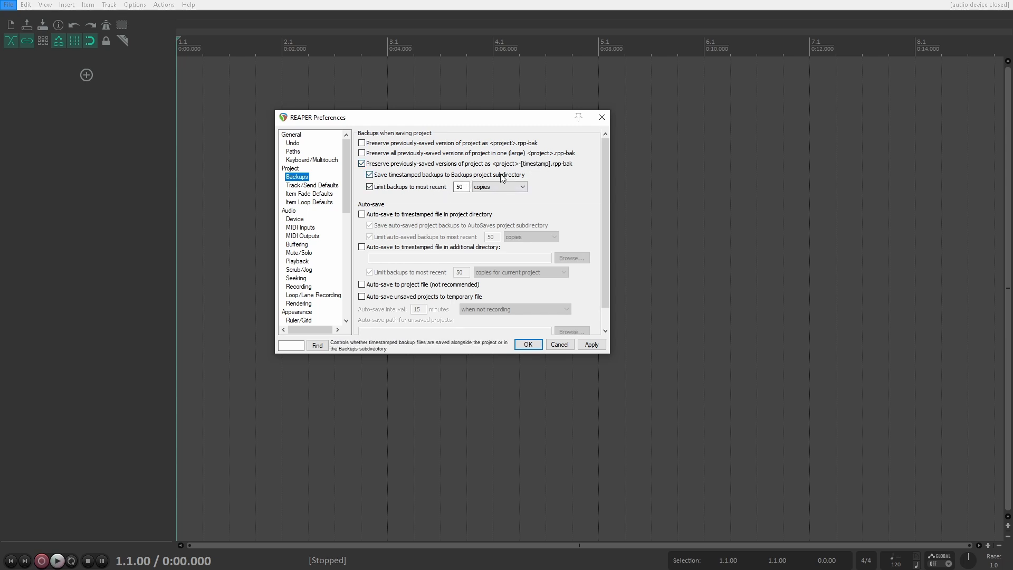
pyautogui.hotkey('alt', 'Tab')
pyautogui.hotkey('alt', 'Left')
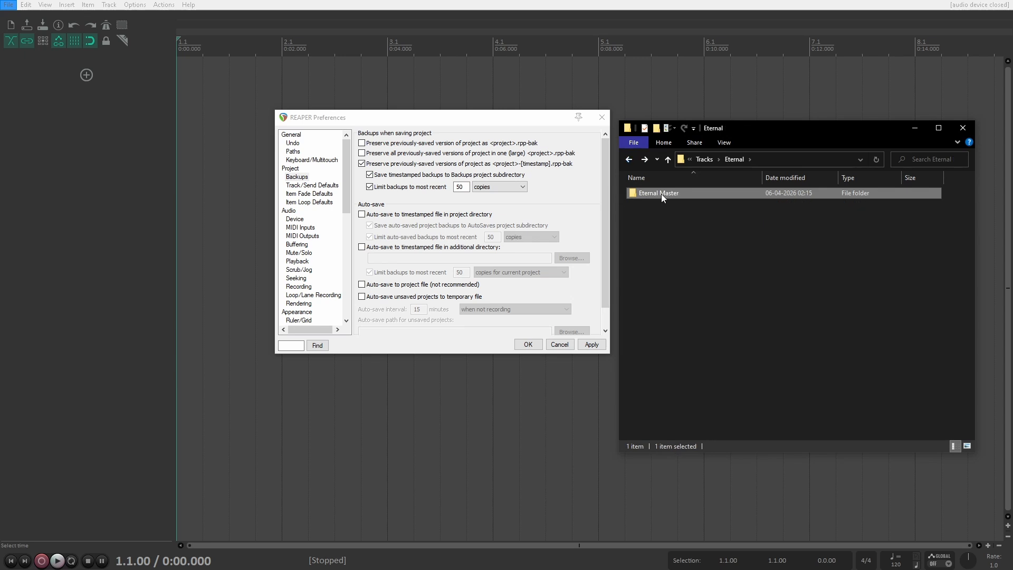
pyautogui.doubleClick(658, 193)
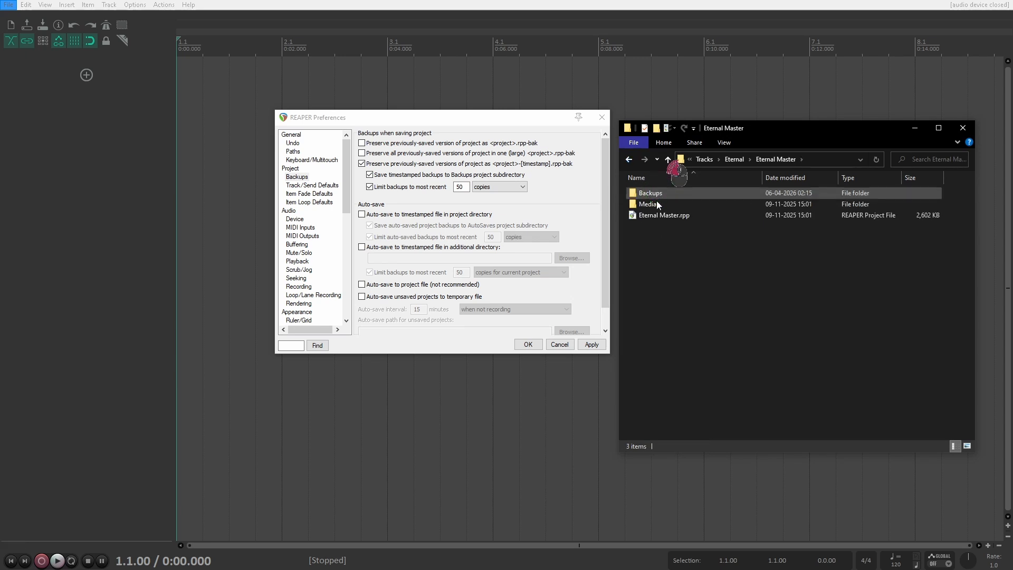
pyautogui.click(656, 215)
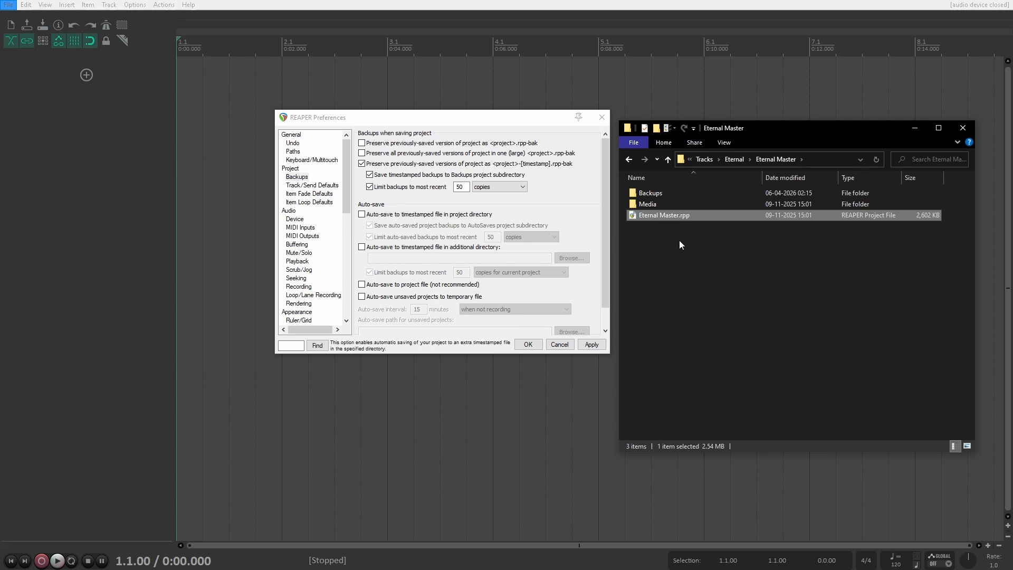
pyautogui.doubleClick(652, 193)
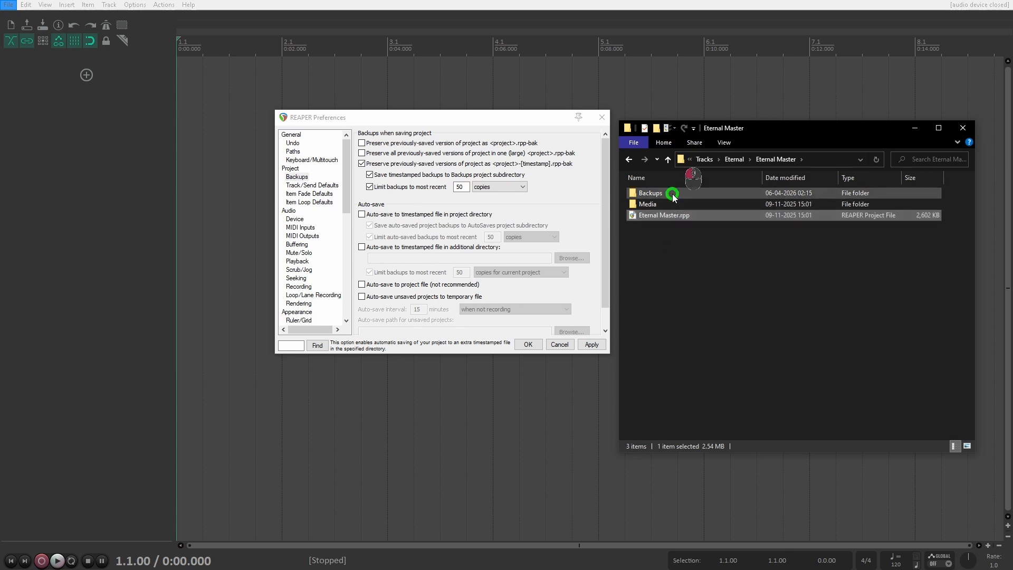
# Review the timestamped backup files in the Backups folder, then limit REAPER's project backups to the most recent 10 copies.
pyautogui.moveTo(712, 313); pyautogui.dragTo(663, 179)
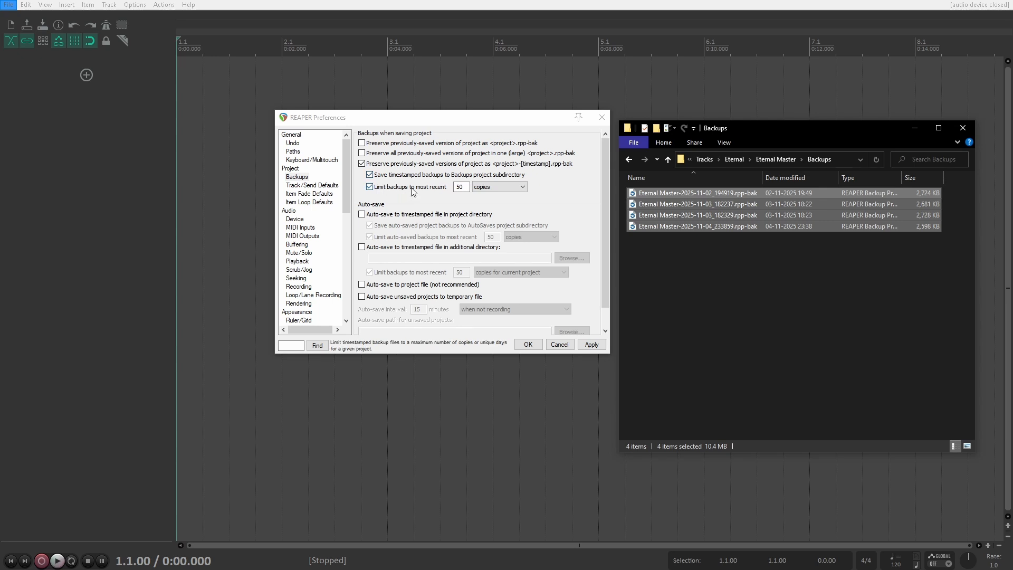
pyautogui.doubleClick(467, 189)
pyautogui.write('10')
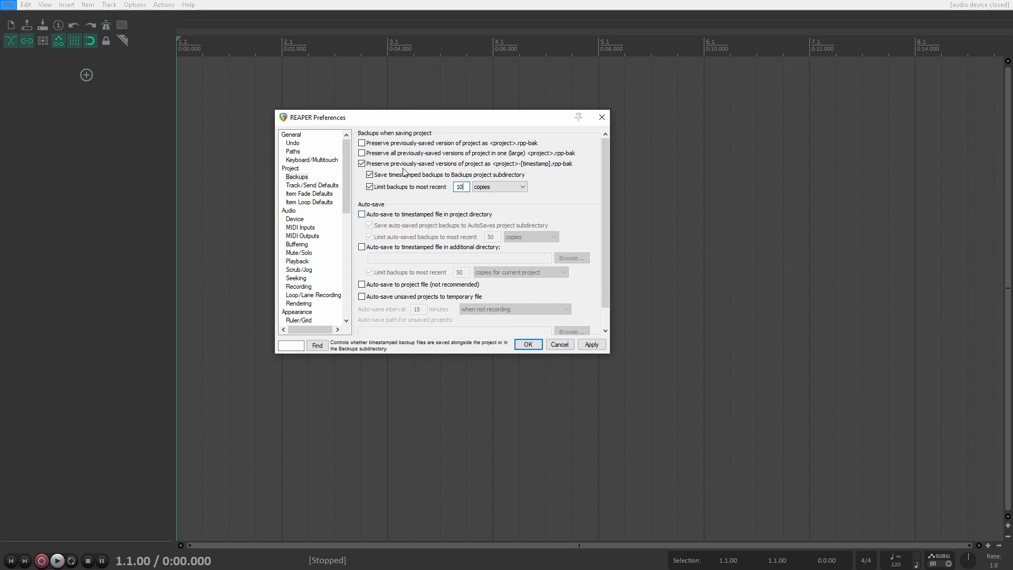
# Enable auto-save to timestamped files in the project directory and limit the auto-saved backups to the most recent 10 copies.
pyautogui.click(369, 215)
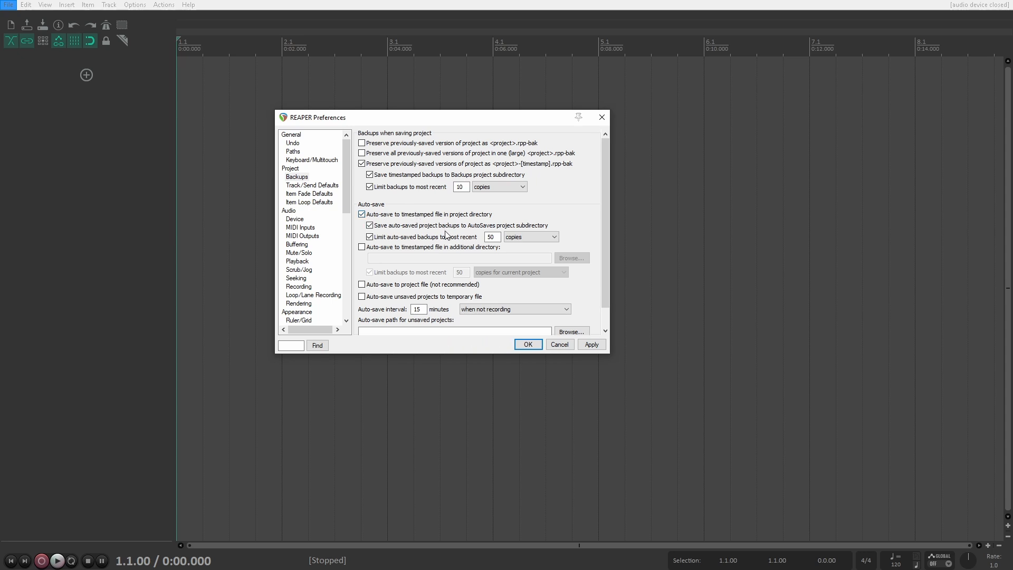
pyautogui.hotkey('alt', 'Tab')
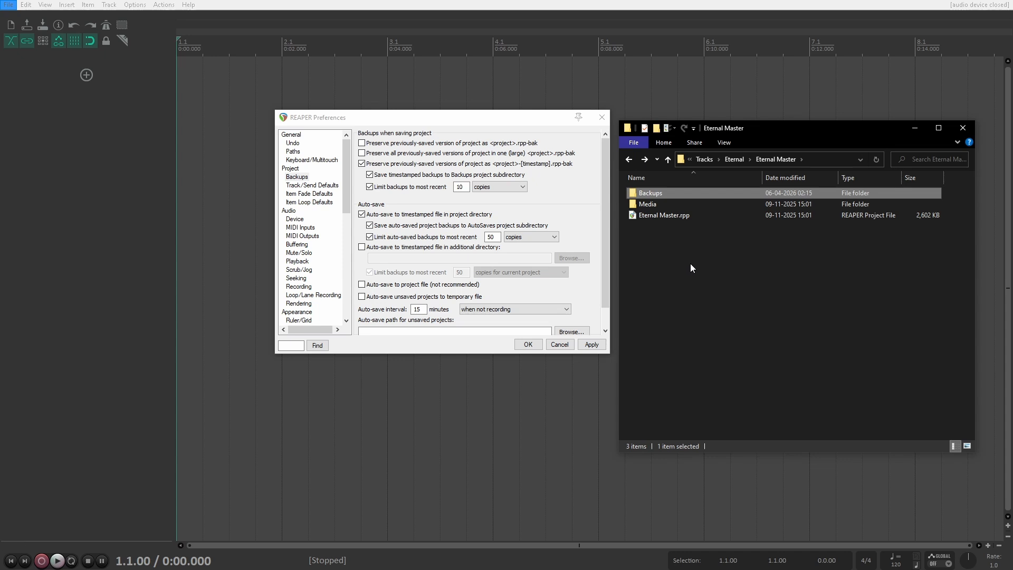
pyautogui.doubleClick(491, 238)
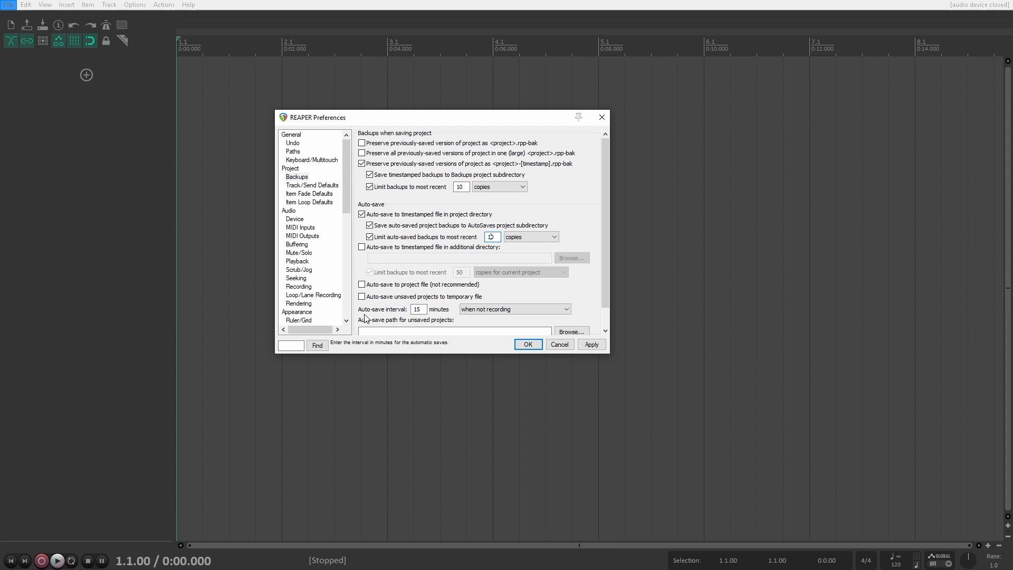
# Set the auto-save interval to 20 minutes and keep auto-saving to when not recording.
pyautogui.doubleClick(424, 309)
pyautogui.write('20')
pyautogui.click(499, 310)
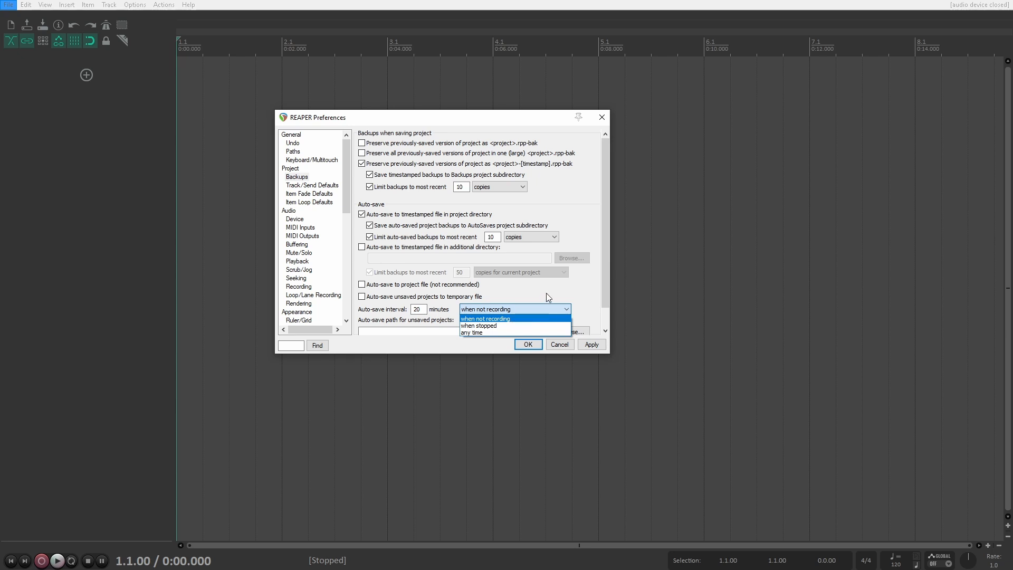
pyautogui.click(516, 306)
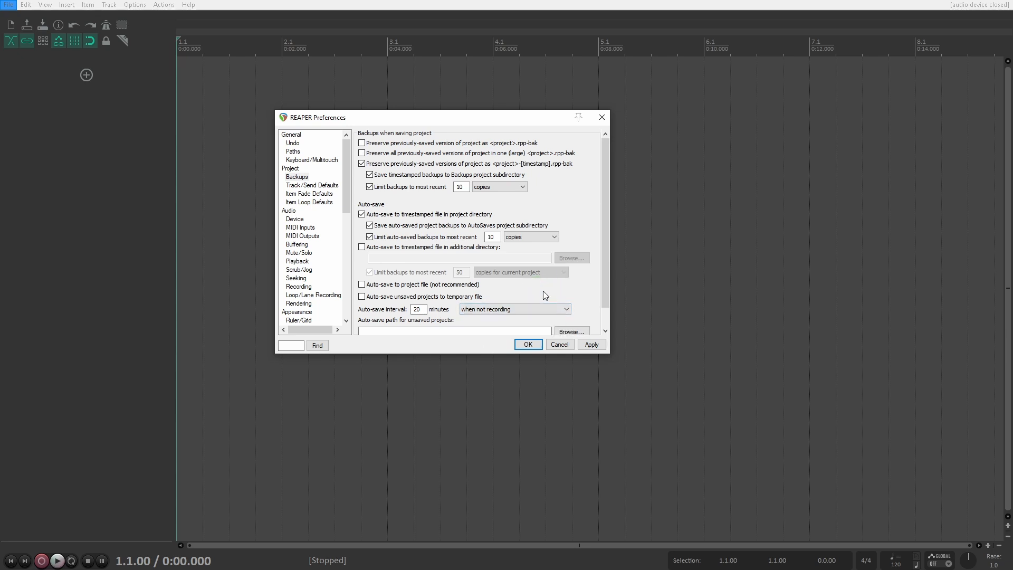
# Open the Track/Send Defaults preferences and add the LABS (Spitfire Audio) instrument to track 1.
pyautogui.click(331, 189)
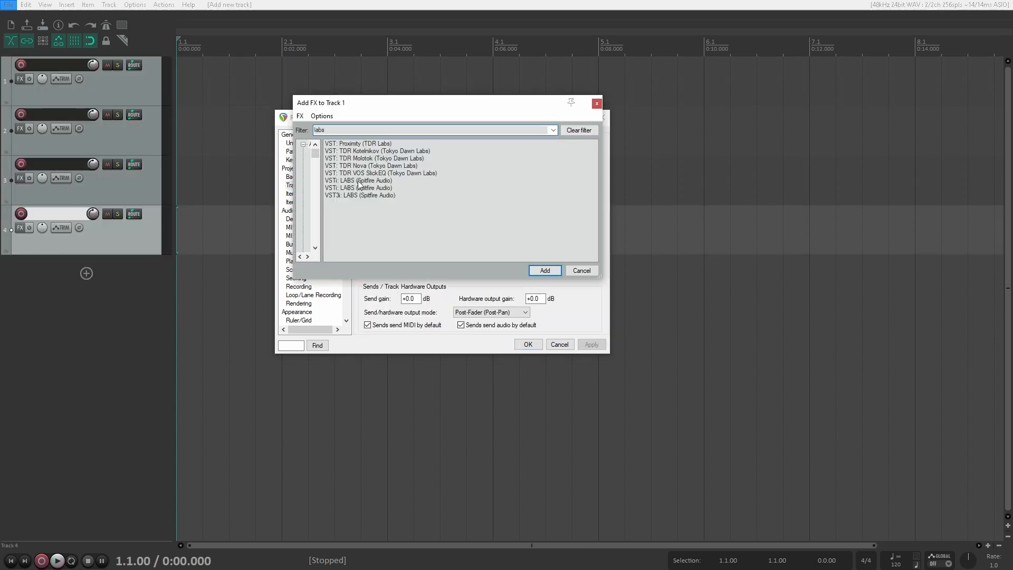
pyautogui.doubleClick(303, 188)
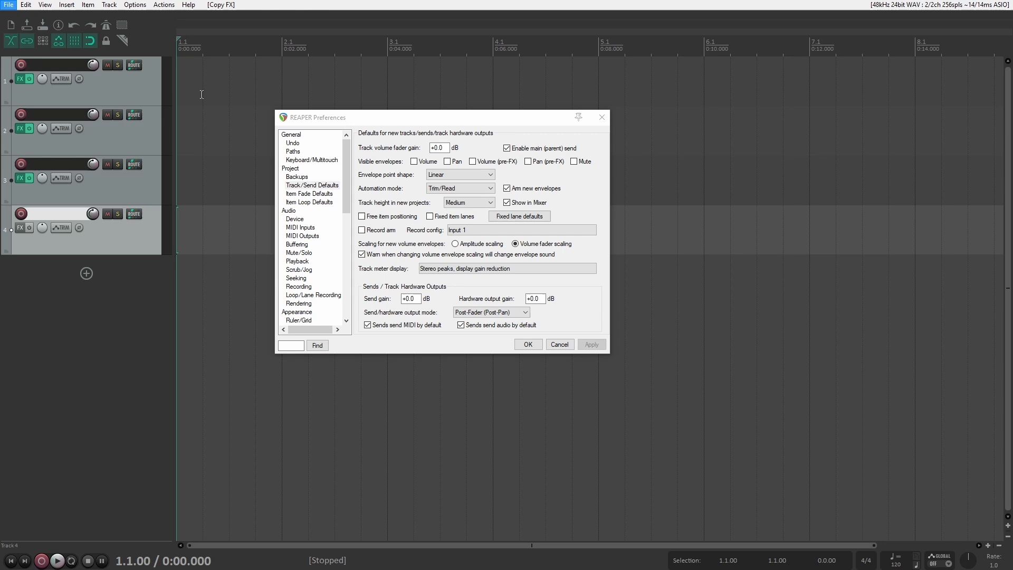
# Set the record input of tracks 1, 2 and 3 to All MIDI Inputs.
pyautogui.click(134, 91)
pyautogui.rightClick(19, 66)
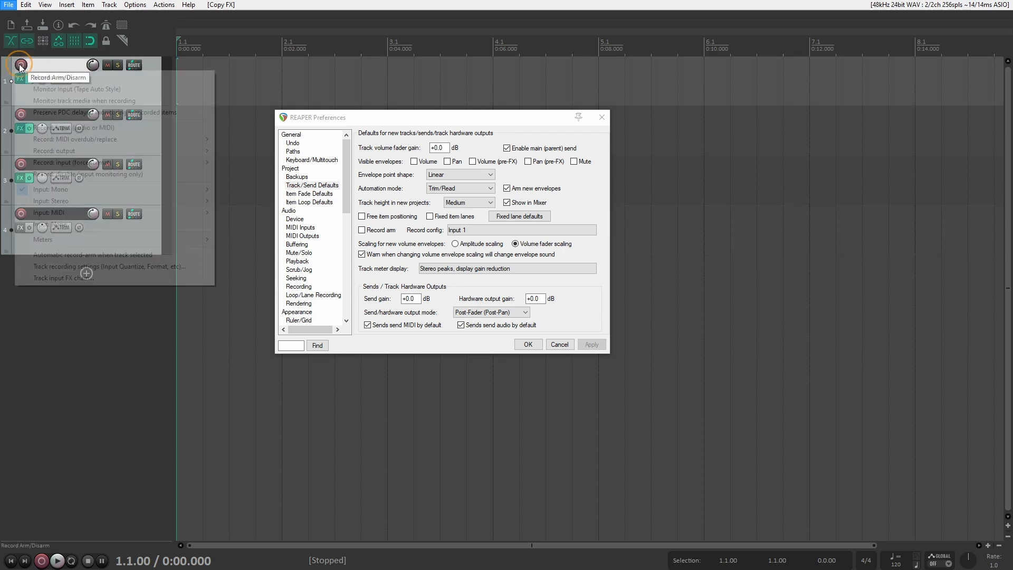
pyautogui.moveTo(165, 218)
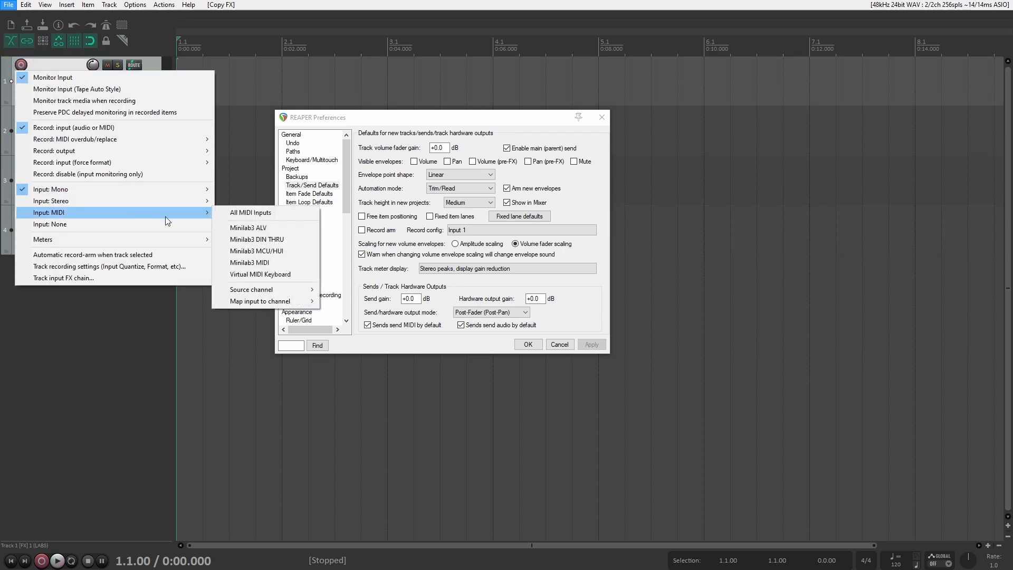
pyautogui.click(280, 213)
pyautogui.click(100, 185)
pyautogui.rightClick(21, 115)
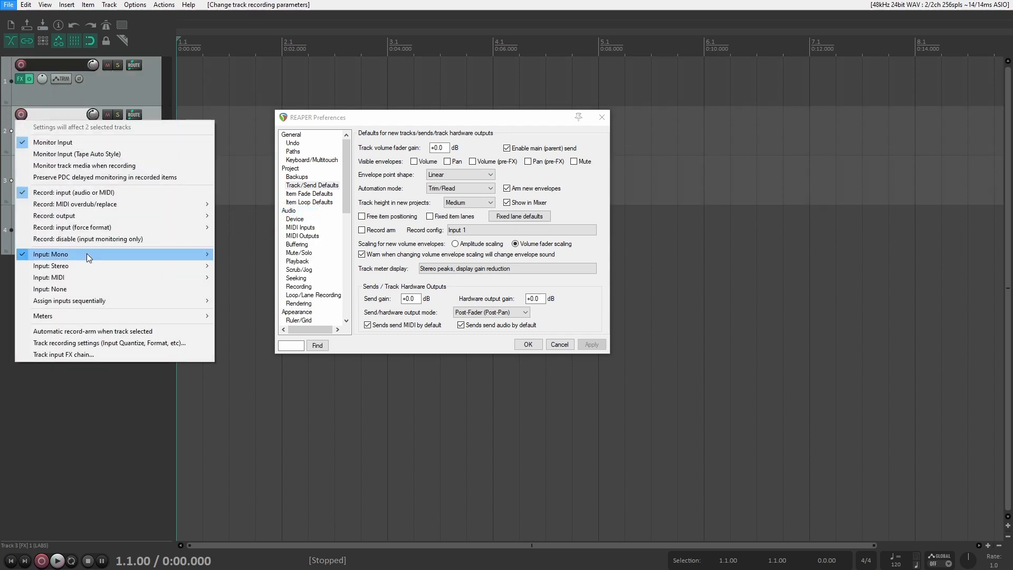
pyautogui.moveTo(84, 274)
pyautogui.click(248, 276)
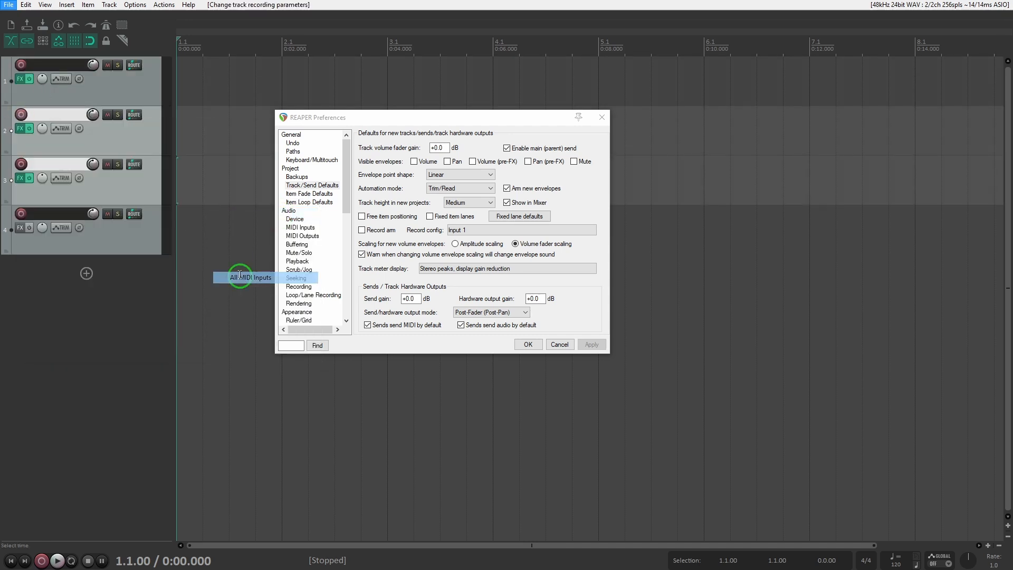
# Record-arm tracks 2 and 3 to test their MIDI input, then disarm track 2.
pyautogui.click(152, 139)
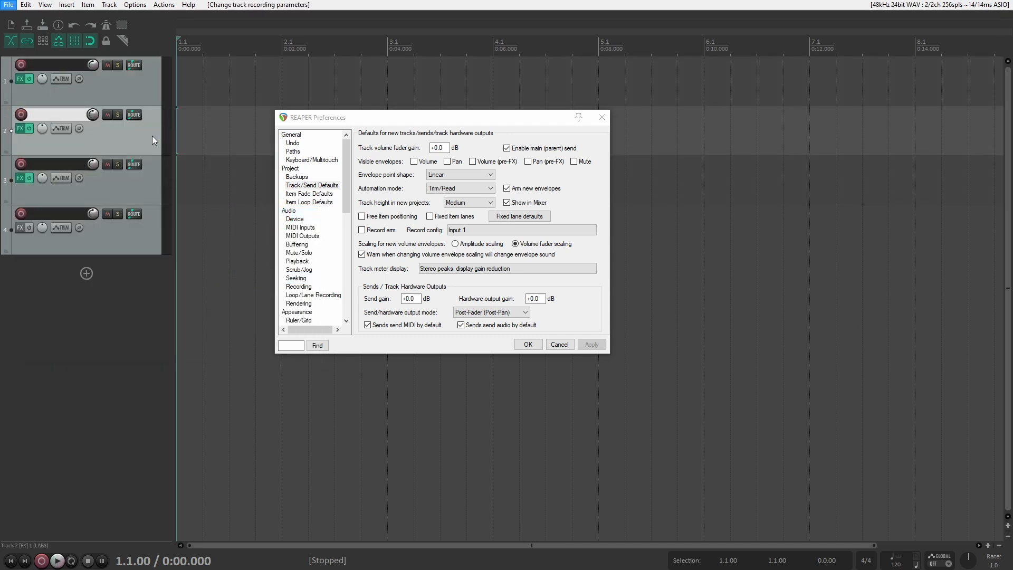
pyautogui.click(21, 114)
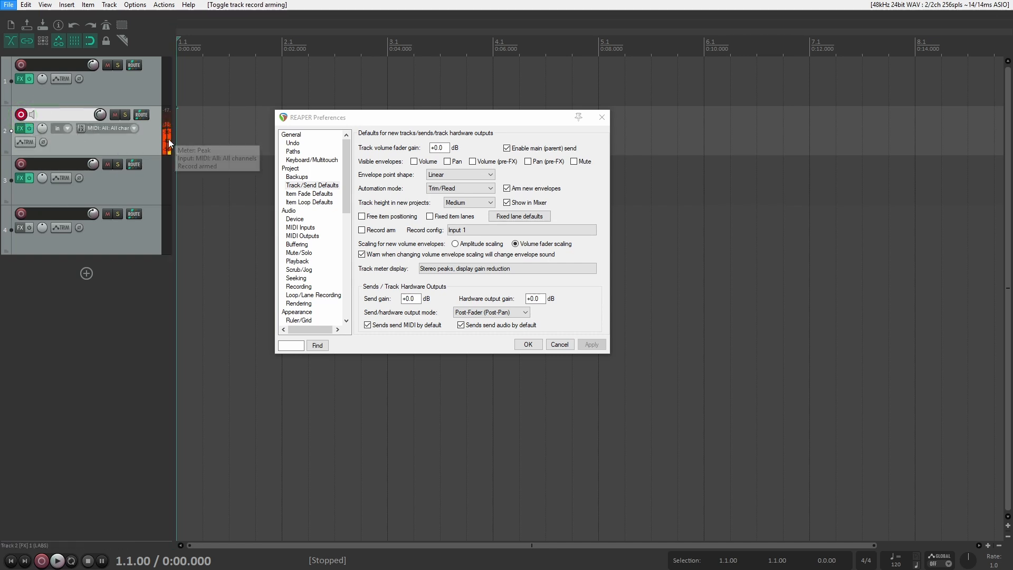
pyautogui.click(21, 164)
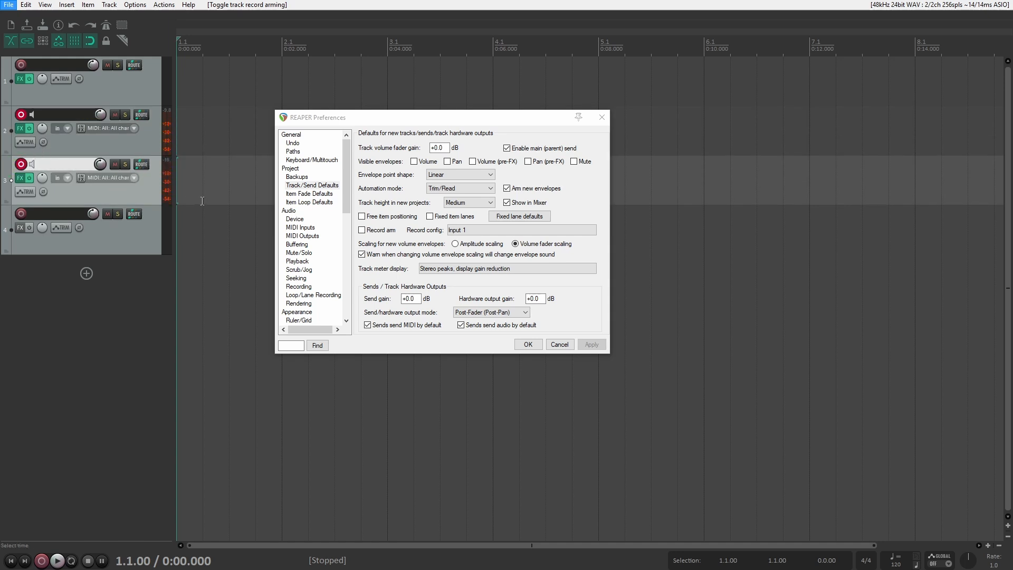
pyautogui.click(20, 116)
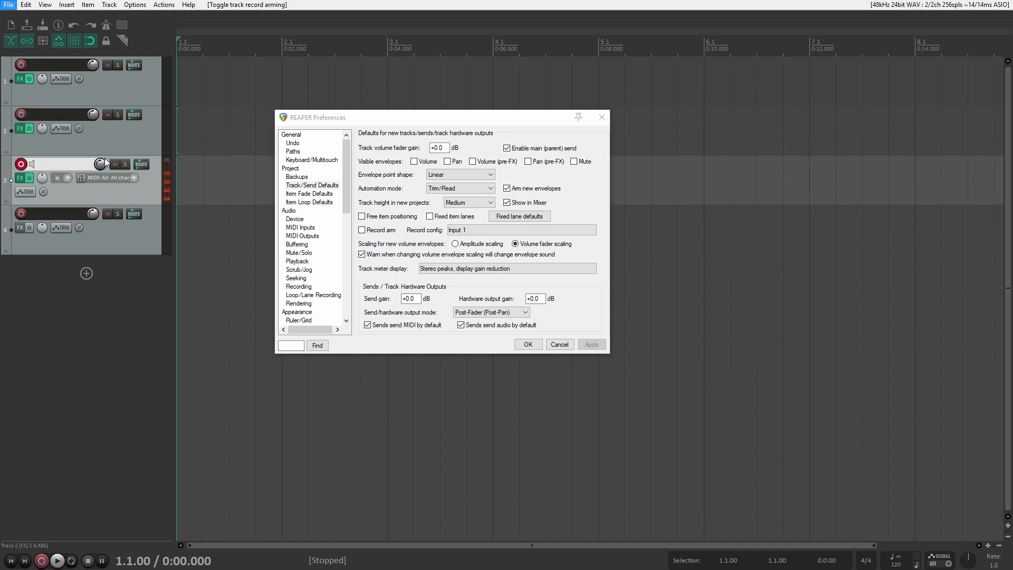
# Enable automatic record-arm when track selected for tracks 1 to 3 together.
pyautogui.keyDown('shift'); pyautogui.click(122, 94); pyautogui.keyUp('shift')
pyautogui.click(37, 93)
pyautogui.keyDown('shift'); pyautogui.click(150, 192); pyautogui.keyUp('shift')
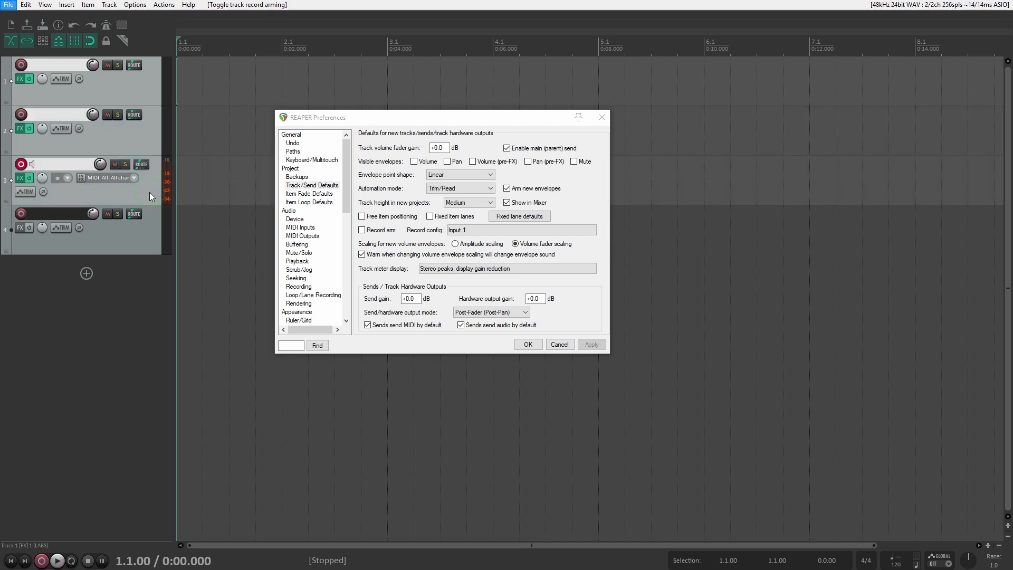
pyautogui.rightClick(21, 65)
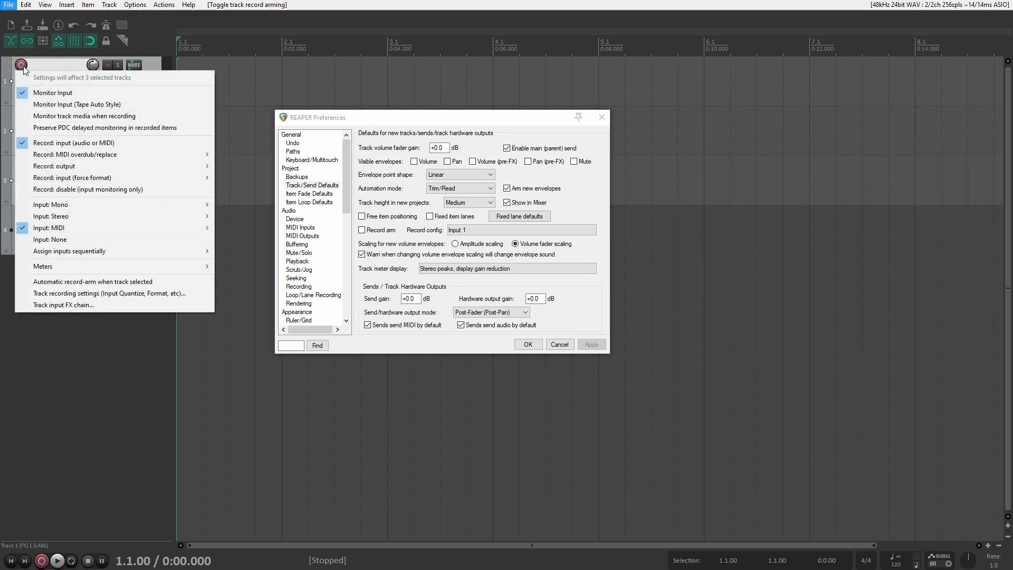
pyautogui.click(140, 285)
# Select tracks 3, 2 and 1 individually to check their automatic record-arming.
pyautogui.click(145, 198)
pyautogui.click(148, 135)
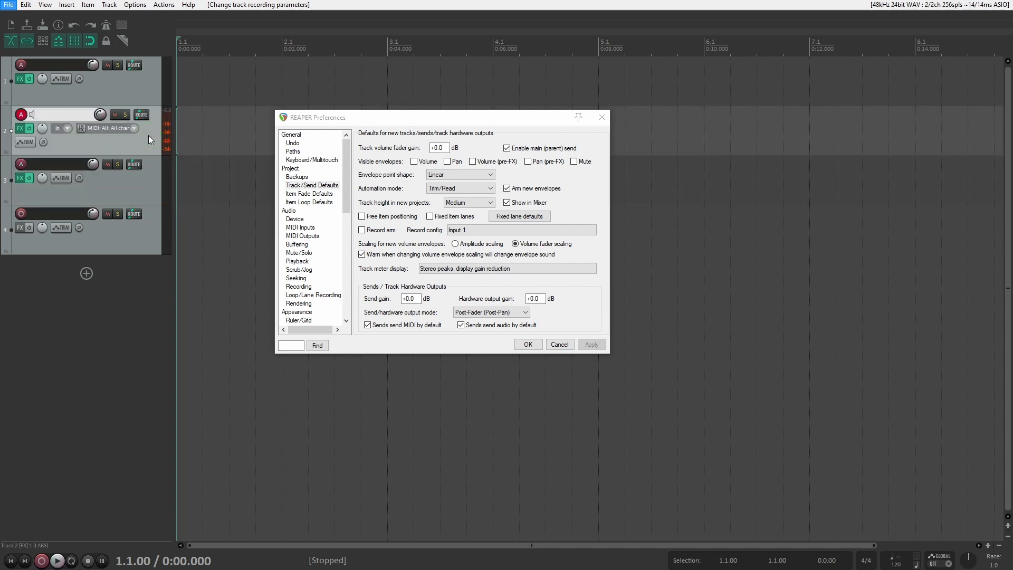
pyautogui.click(150, 179)
pyautogui.click(144, 93)
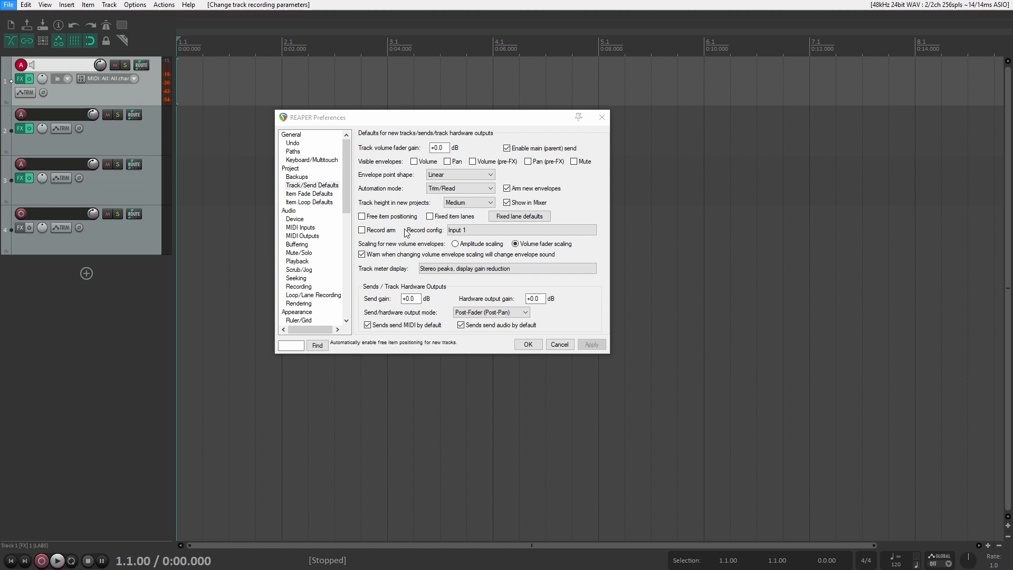
# Set the default record config for new tracks to All MIDI Inputs with automatic record-arm when track selected, and apply it.
pyautogui.click(462, 232)
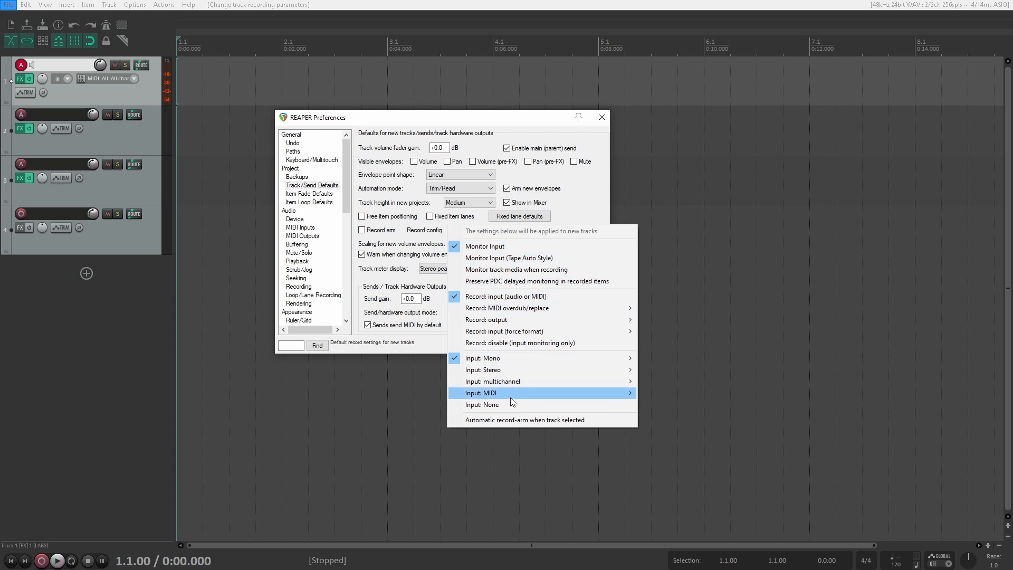
pyautogui.moveTo(510, 398)
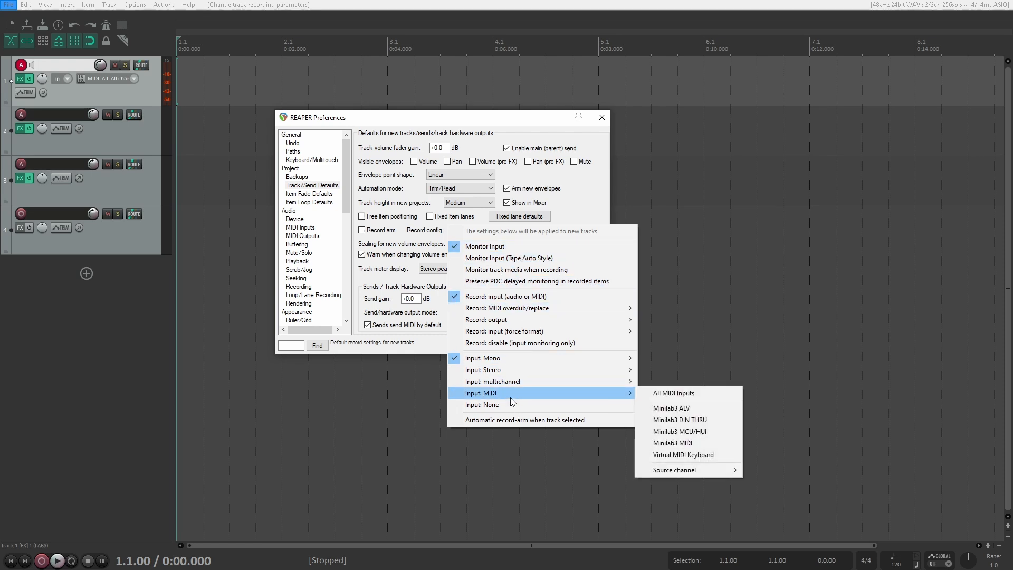
pyautogui.click(695, 393)
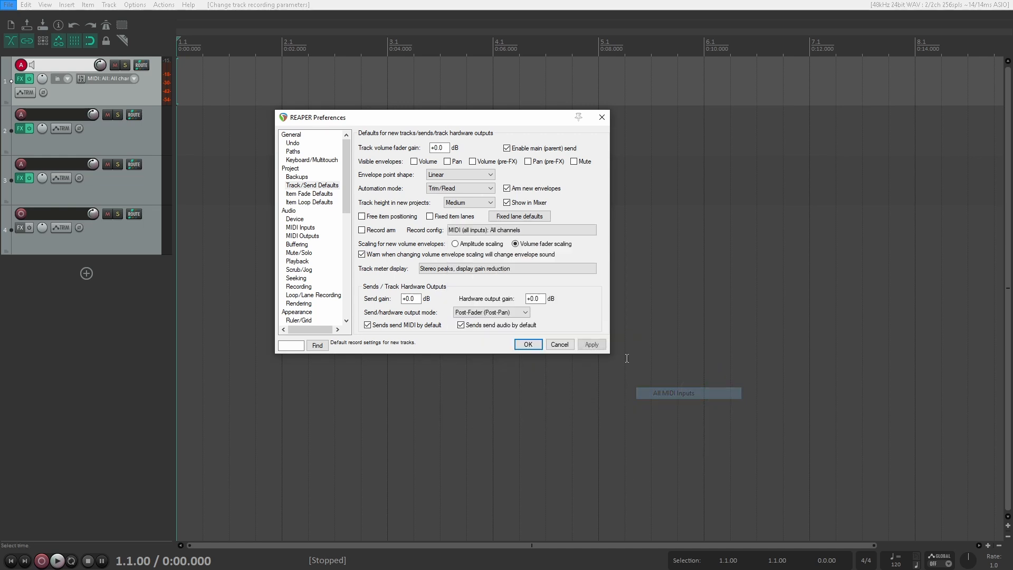
pyautogui.click(468, 235)
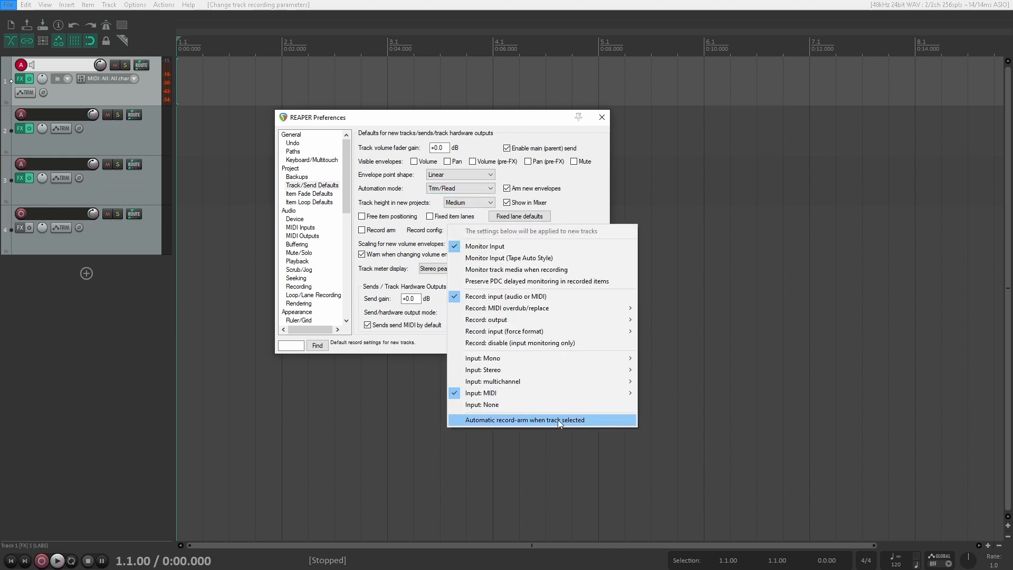
pyautogui.click(590, 420)
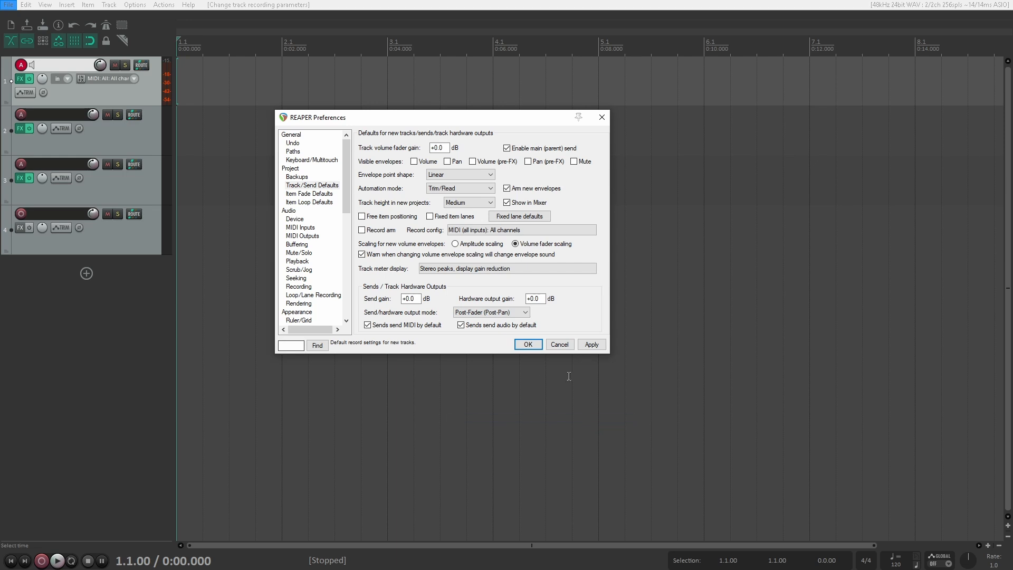
pyautogui.click(598, 347)
# Add four new tracks below track 4 and select among them to check the new recording defaults.
pyautogui.doubleClick(125, 337)
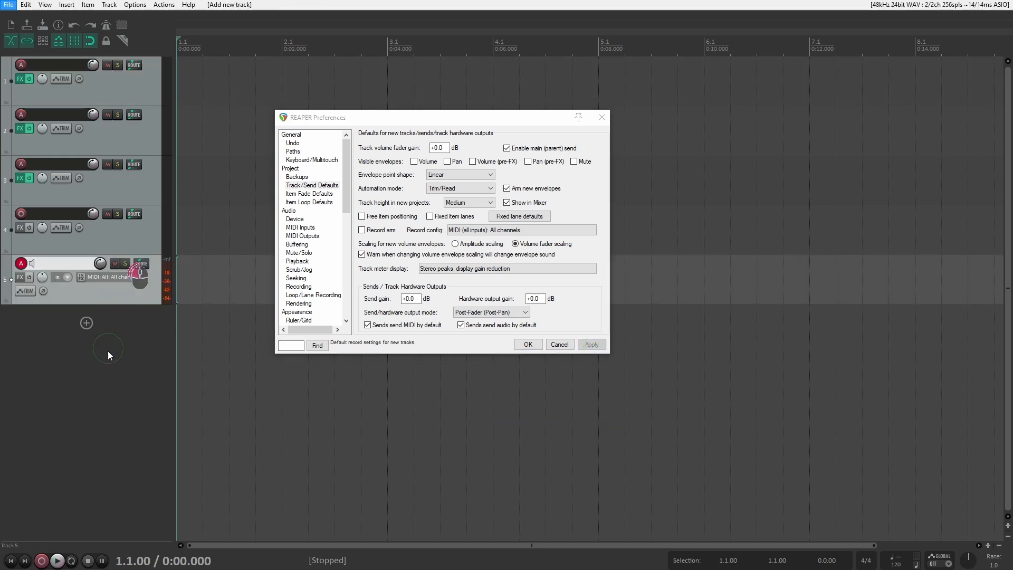
pyautogui.doubleClick(108, 364)
pyautogui.doubleClick(110, 472)
pyautogui.click(114, 389)
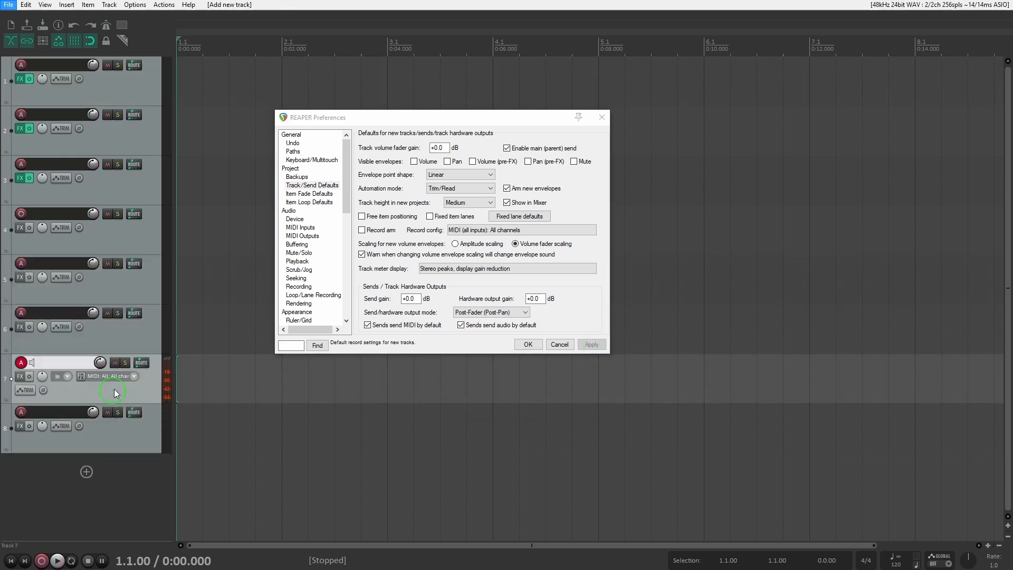
pyautogui.click(148, 318)
pyautogui.click(151, 388)
pyautogui.click(151, 434)
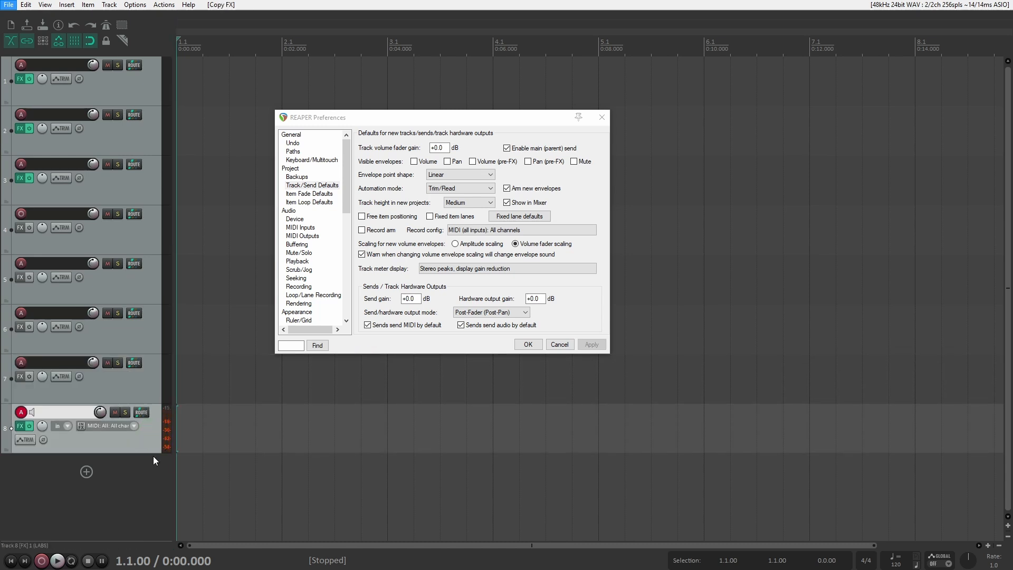
# Create a send from track 8 to track 6, then turn off sends sending MIDI by default and apply the change.
pyautogui.moveTo(141, 412); pyautogui.dragTo(137, 325)
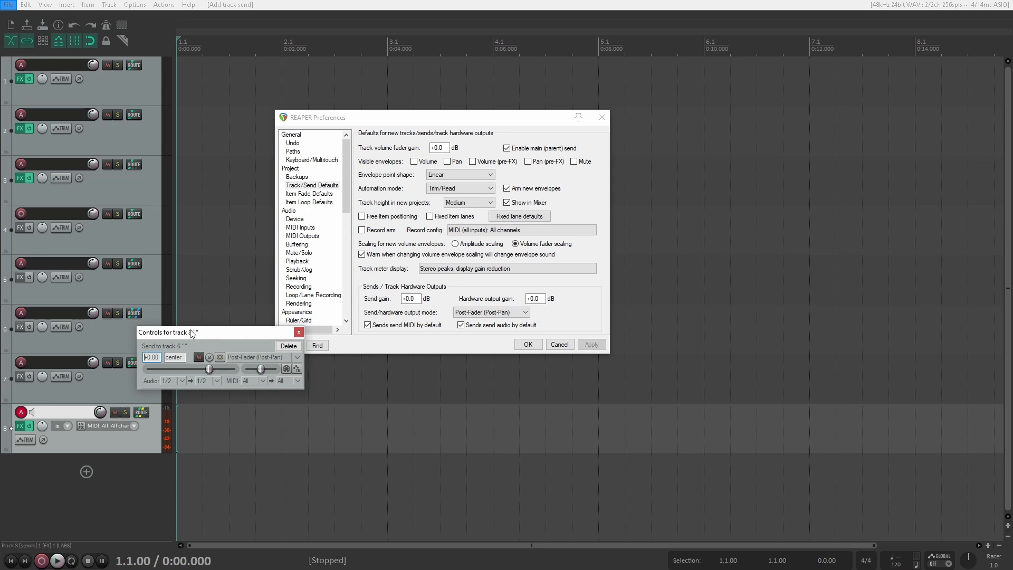
pyautogui.click(298, 332)
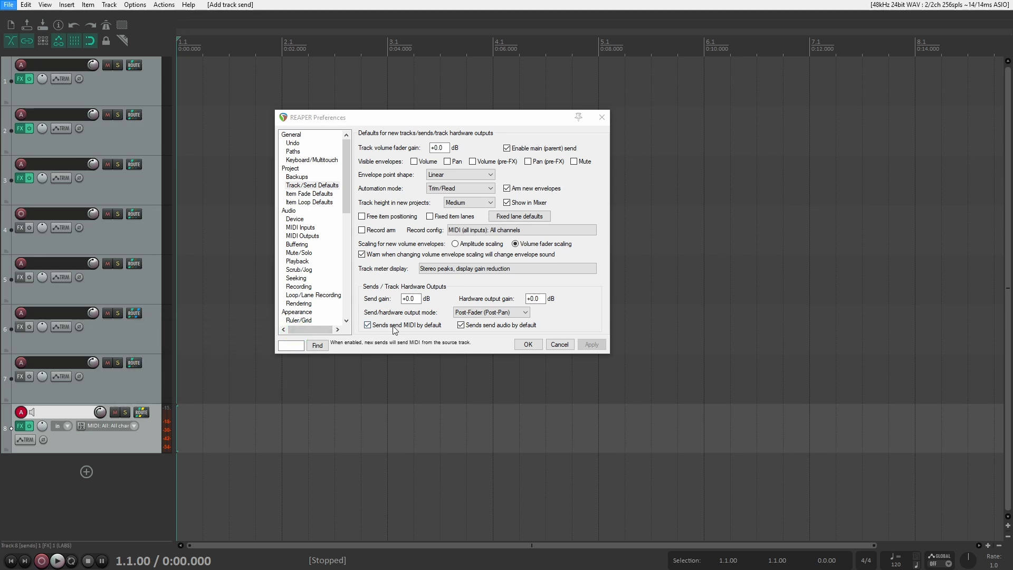
pyautogui.click(368, 325)
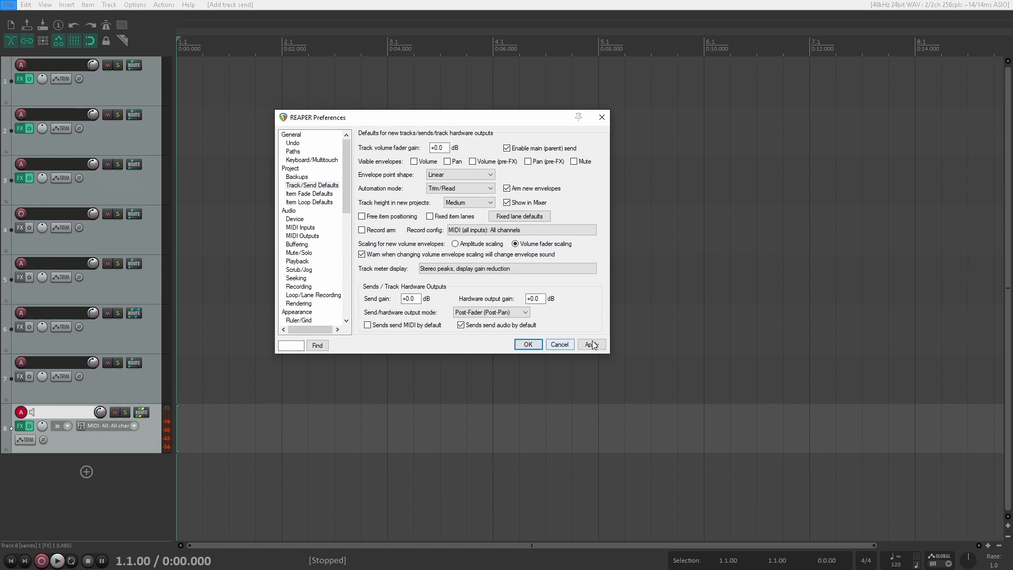
pyautogui.click(591, 344)
# Create a send from track 5 to track 3, examine its MIDI channel options and move its controls window aside.
pyautogui.click(207, 206)
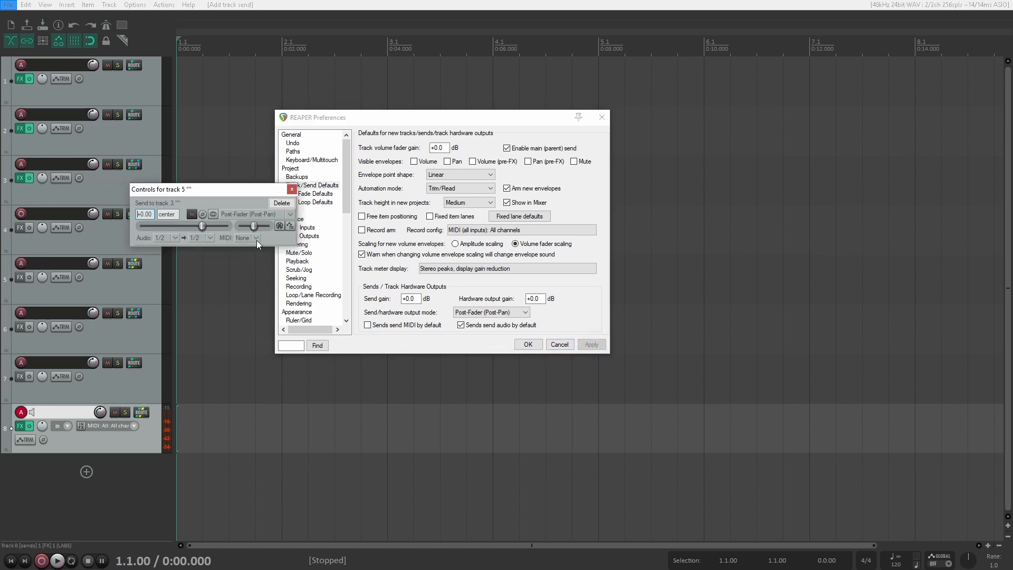
pyautogui.click(256, 238)
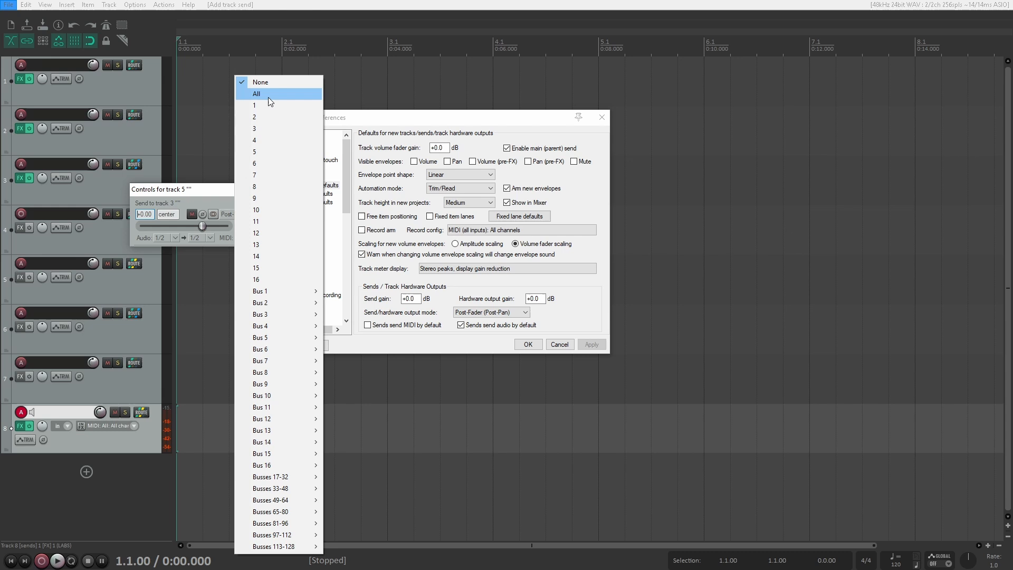
pyautogui.click(183, 191)
pyautogui.moveTo(182, 191); pyautogui.dragTo(232, 188)
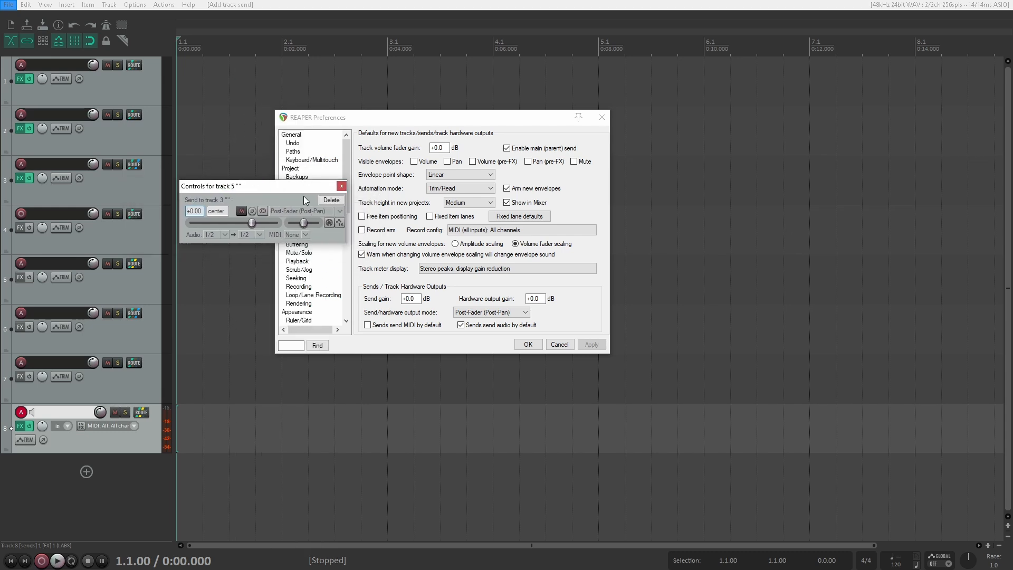
# Close the track 5 send controls, show the Playback preferences and test how playback behaves past the last item.
pyautogui.click(341, 185)
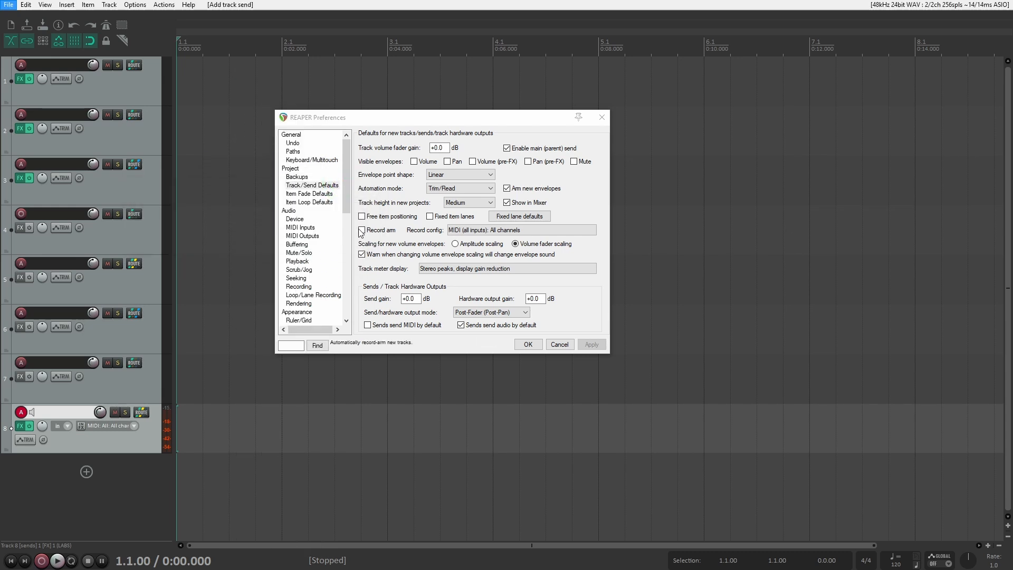
pyautogui.click(297, 261)
pyautogui.press('space')
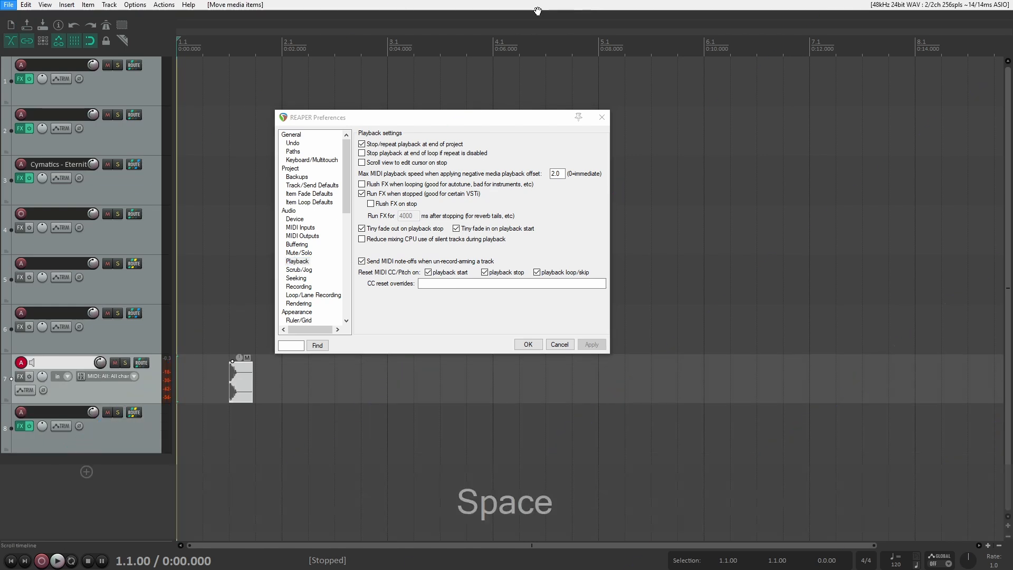
pyautogui.press('space')
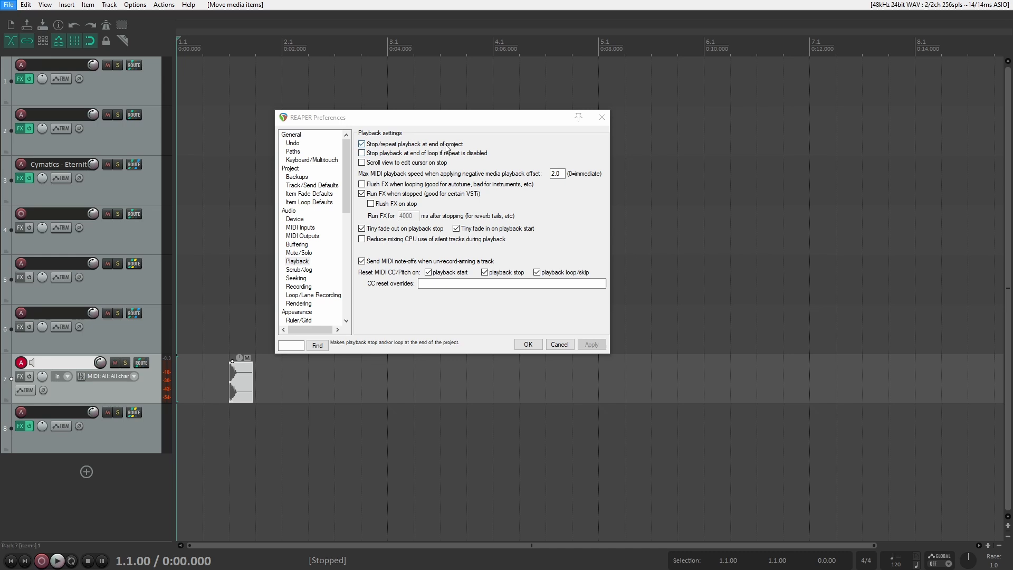
# Turn off stop/repeat playback at end of project, apply it and play the project past its last item to check.
pyautogui.click(363, 145)
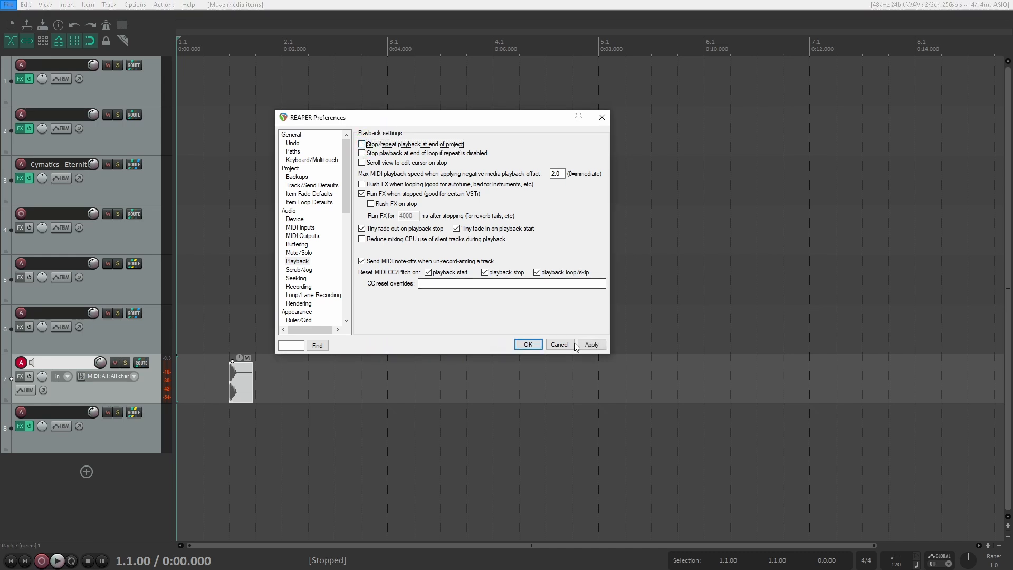
pyautogui.click(592, 344)
pyautogui.press('space')
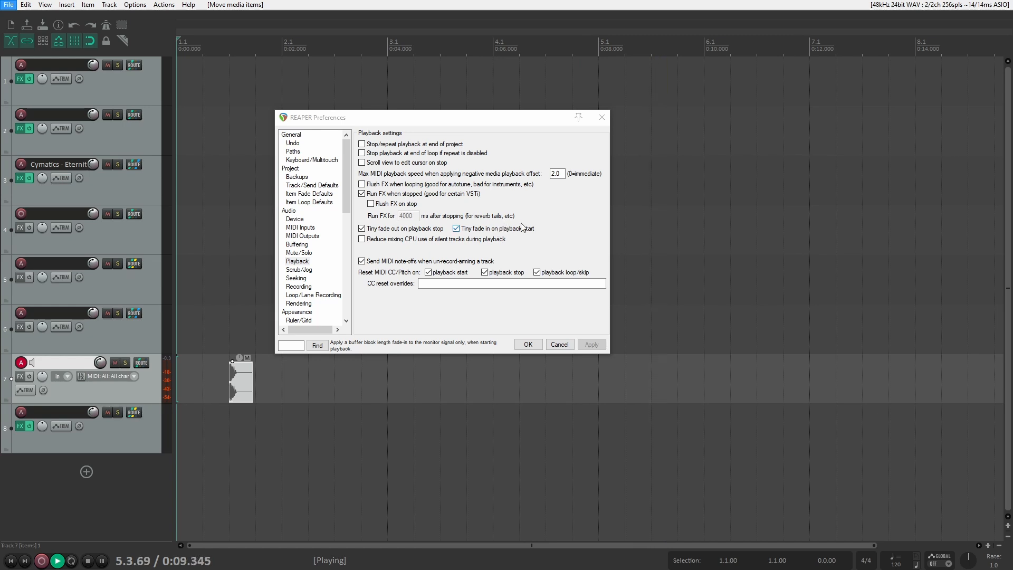
pyautogui.press('space')
# Place the edit cursor at the start of the track 7 item, turn off tiny fade in on playback start and apply it.
pyautogui.click(229, 52)
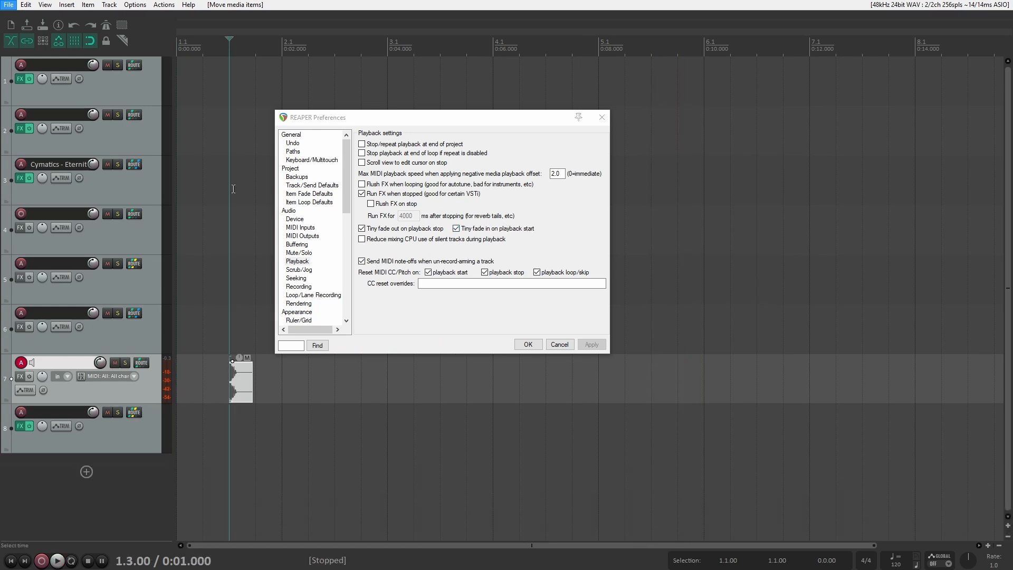
pyautogui.scroll(6, 294, 407)
pyautogui.hscroll(2, 294, 407)
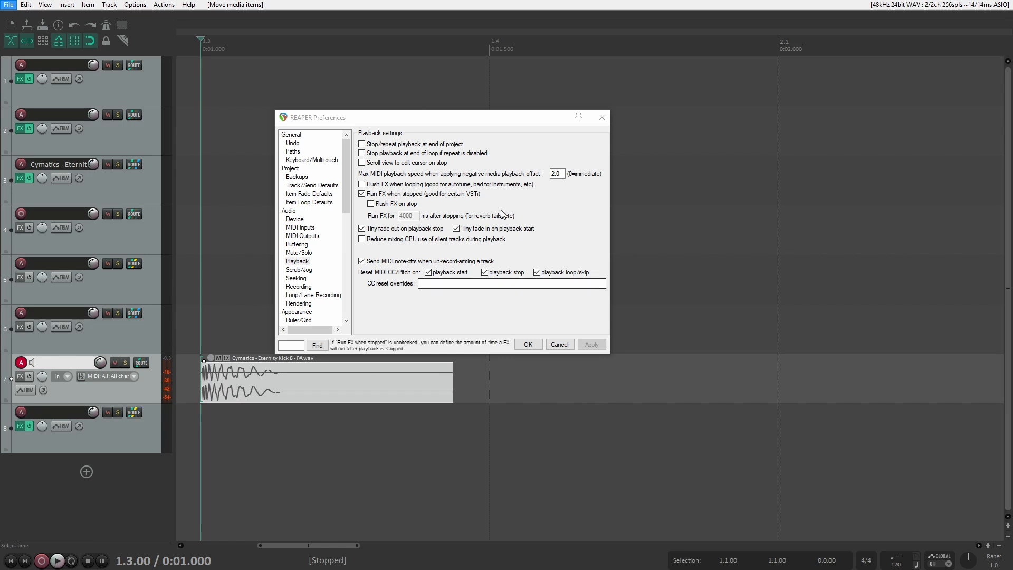
pyautogui.click(456, 229)
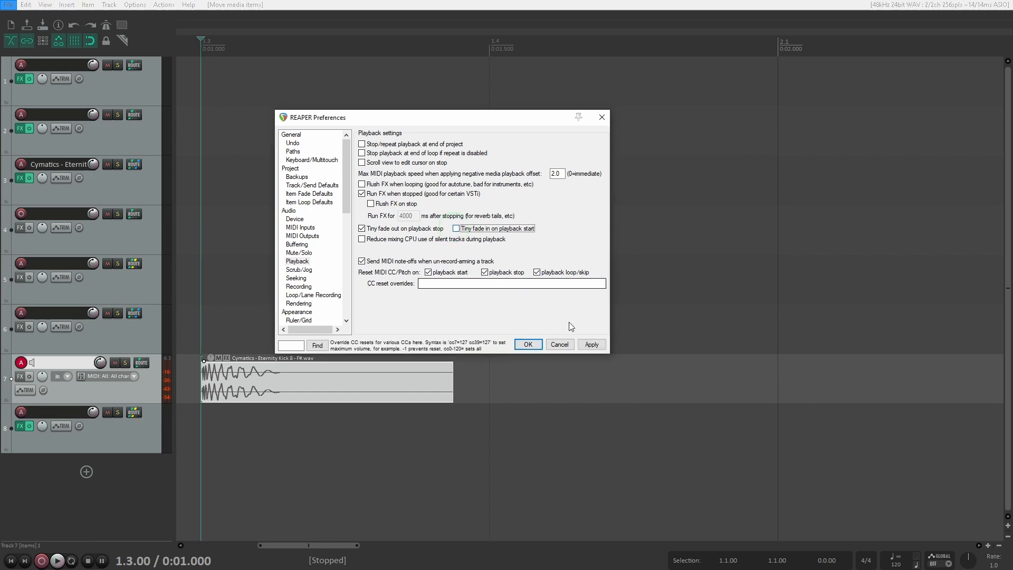
pyautogui.click(591, 345)
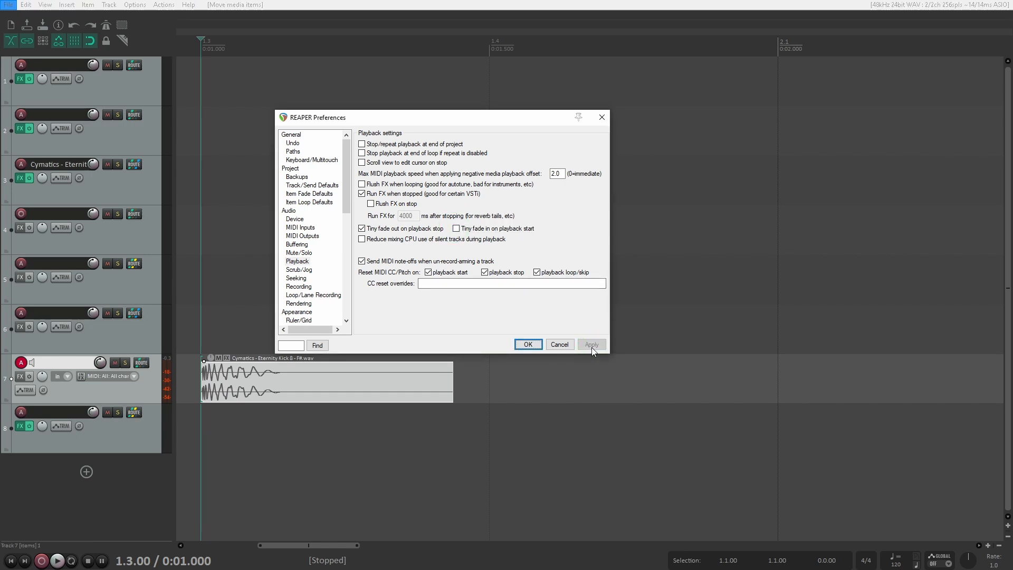
# Show the Recording preferences and record a short MIDI test take on track 8.
pyautogui.click(298, 287)
pyautogui.scroll(-3, 320, 430)
pyautogui.scroll(-2, 338, 433)
pyautogui.click(361, 442)
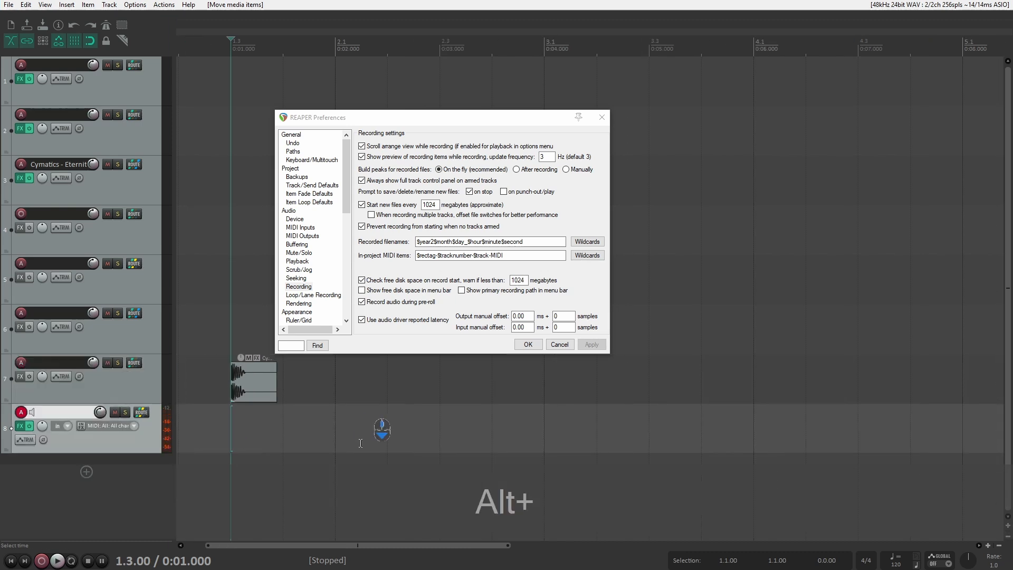
pyautogui.hscroll(1, 361, 442)
pyautogui.click(42, 560)
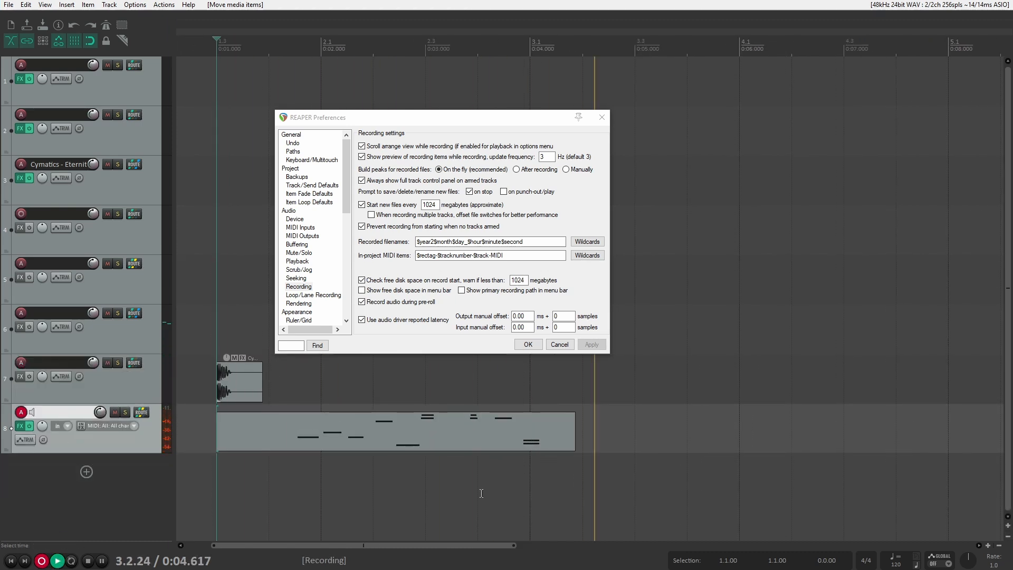
pyautogui.press('space')
# Dismiss the recorded files prompt and turn off prompting to save/delete/rename new files on stop.
pyautogui.moveTo(715, 169)
pyautogui.mouseDown()
pyautogui.moveTo(708, 154)
pyautogui.moveTo(698, 166)
pyautogui.mouseUp()
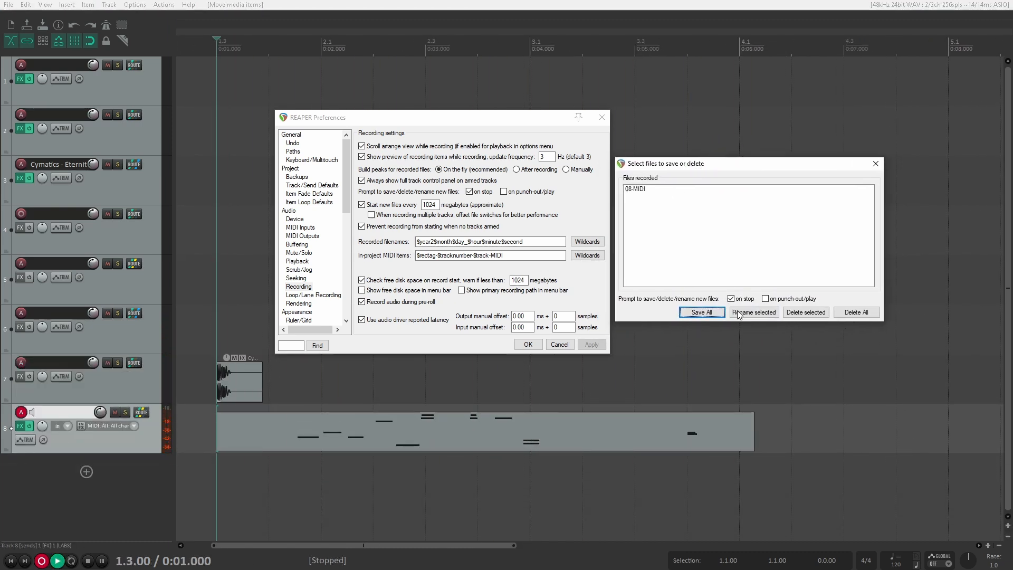
pyautogui.click(876, 163)
pyautogui.click(470, 192)
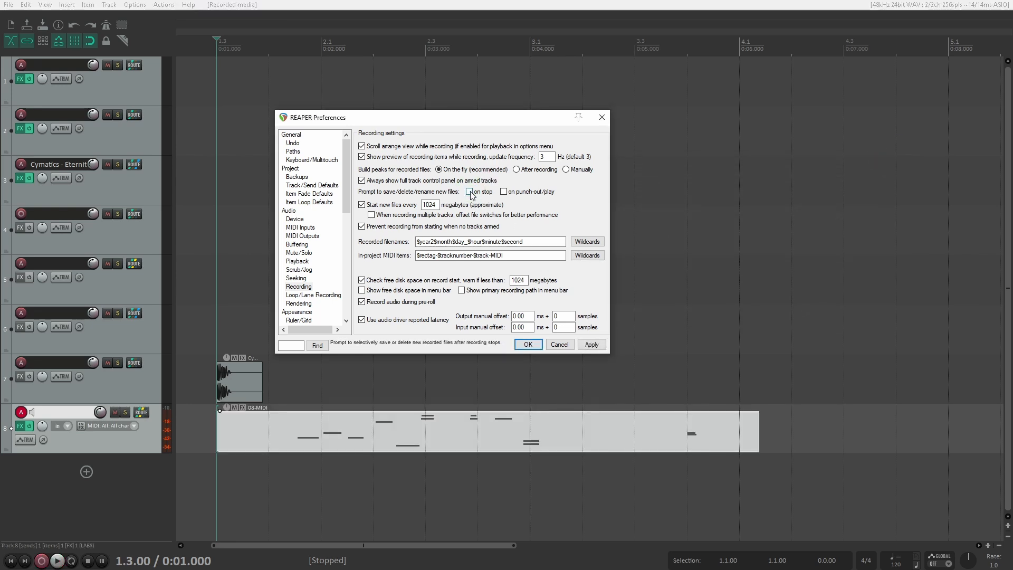
# Replace the recorded filenames pattern with "Rec-$project-$track-", using the project and track wildcards.
pyautogui.moveTo(524, 242); pyautogui.dragTo(417, 242)
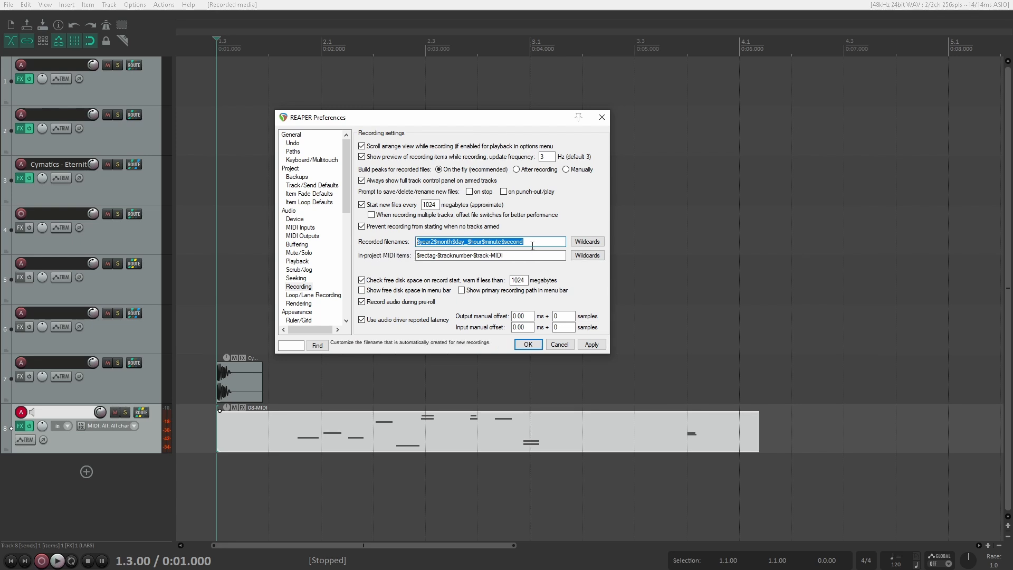
pyautogui.write('Rec')
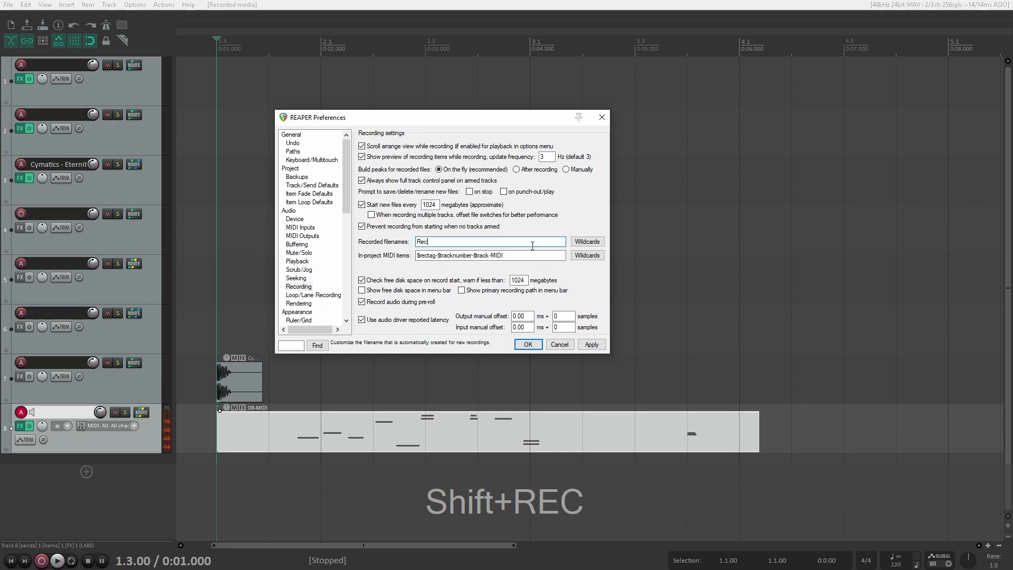
pyautogui.write('-')
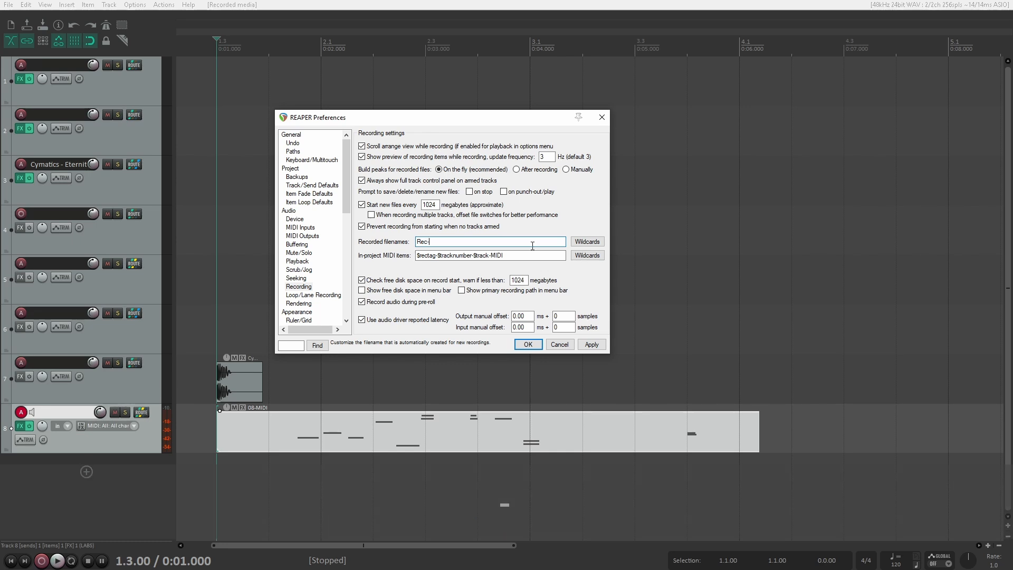
pyautogui.click(587, 241)
pyautogui.moveTo(657, 255)
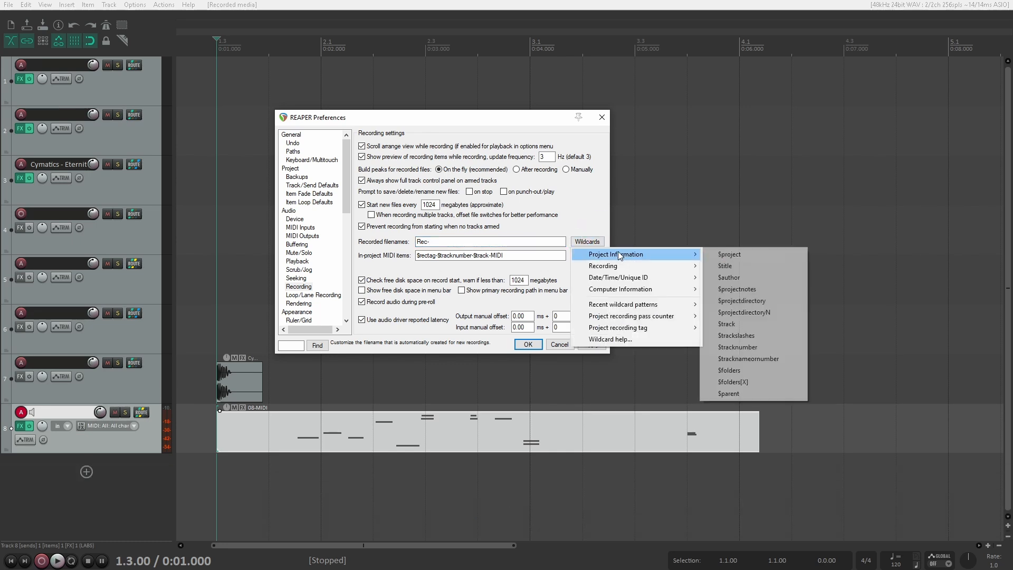
pyautogui.click(747, 256)
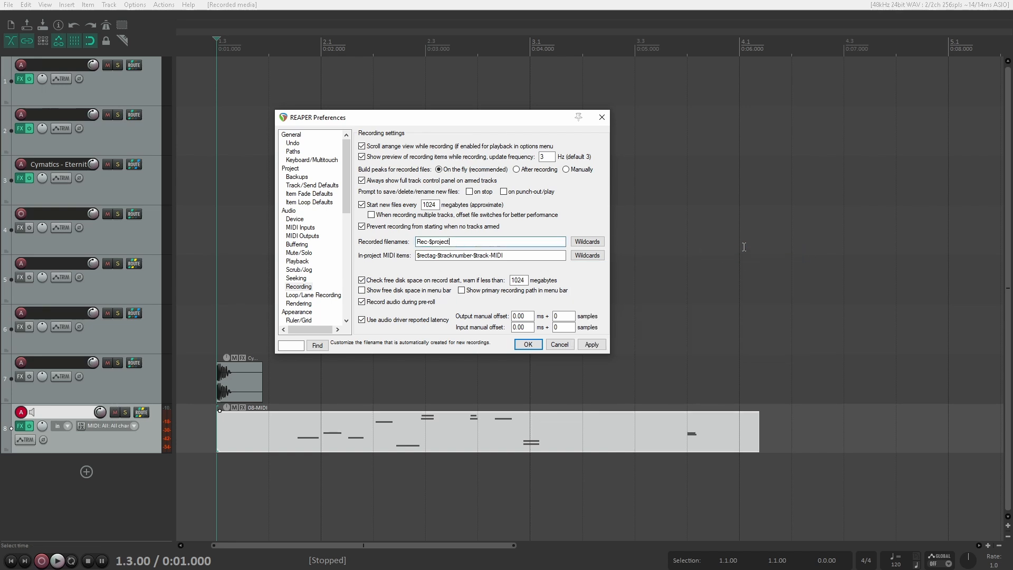
pyautogui.click(588, 241)
pyautogui.moveTo(656, 255)
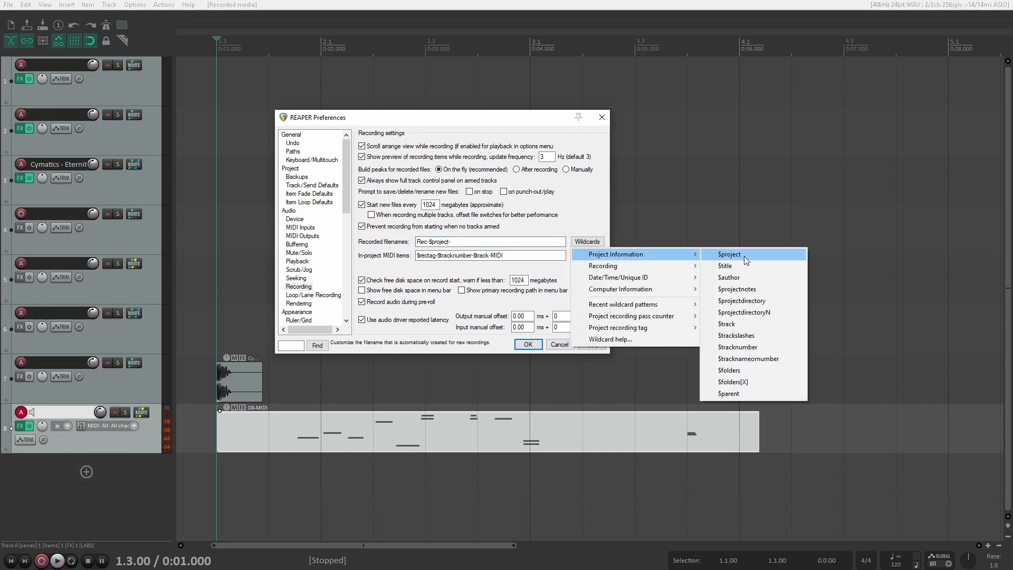
pyautogui.click(743, 324)
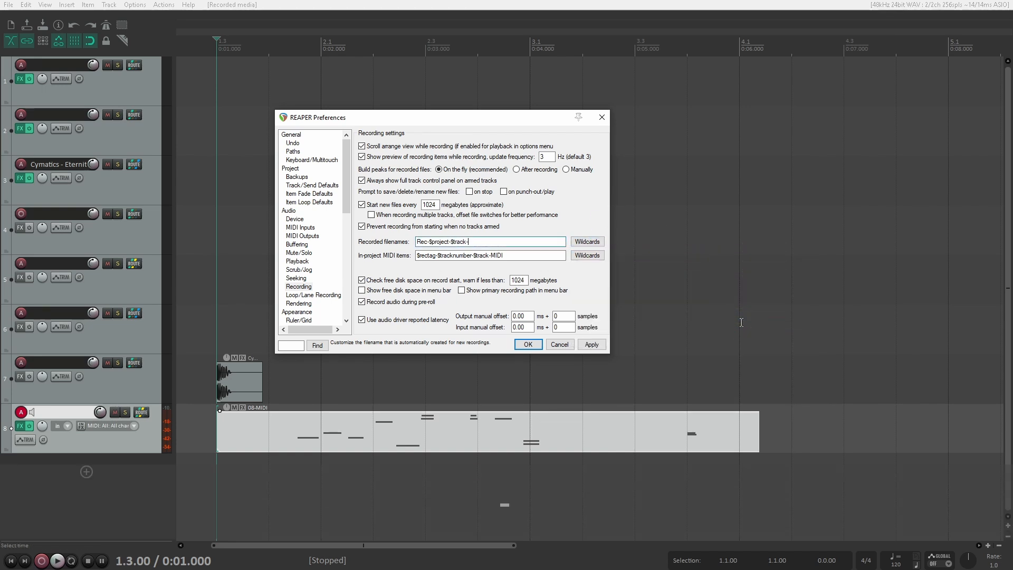
# Append the record pass wildcard with three-digit numbering, $recpass000, to the recorded filenames pattern.
pyautogui.click(587, 241)
pyautogui.moveTo(606, 266)
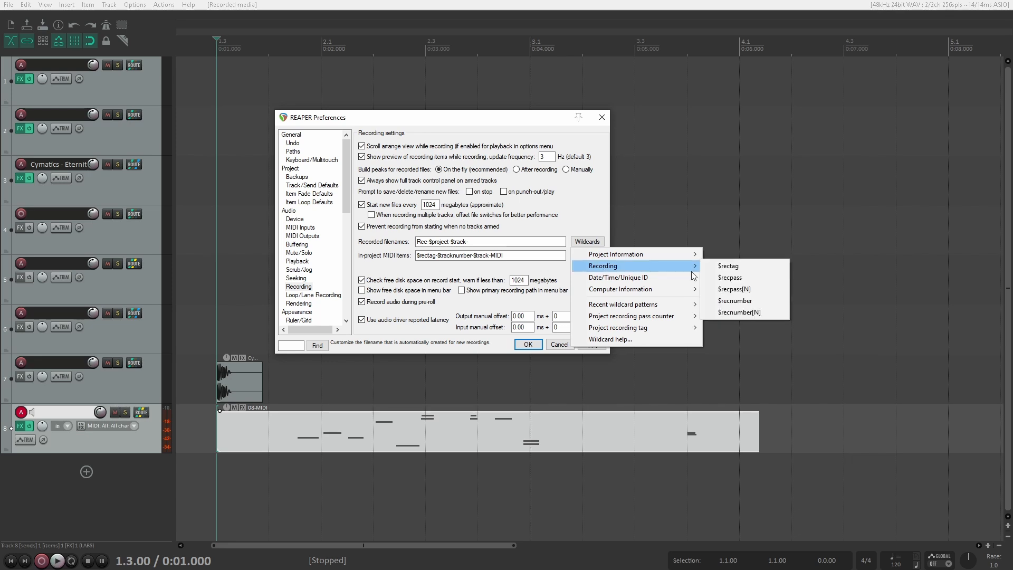
pyautogui.click(749, 289)
pyautogui.press('BackSpace')
pyautogui.press('BackSpace')
pyautogui.press('BackSpace')
pyautogui.write('000')
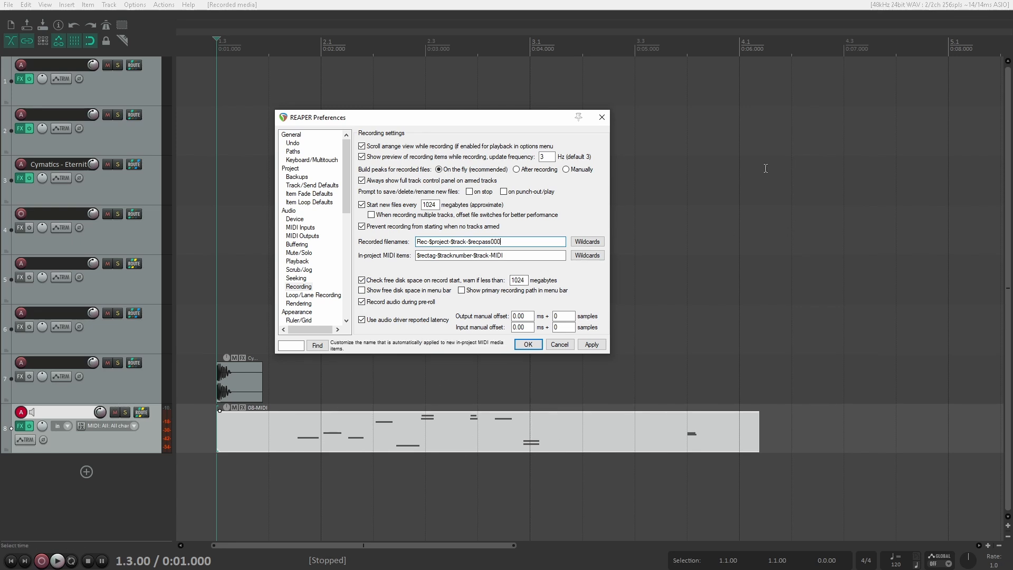
# Set the in-project MIDI items name pattern to $track-MIDI-$recpass000 and apply the recording preferences.
pyautogui.moveTo(473, 257); pyautogui.dragTo(416, 256)
pyautogui.press('Delete')
pyautogui.press('Delete')
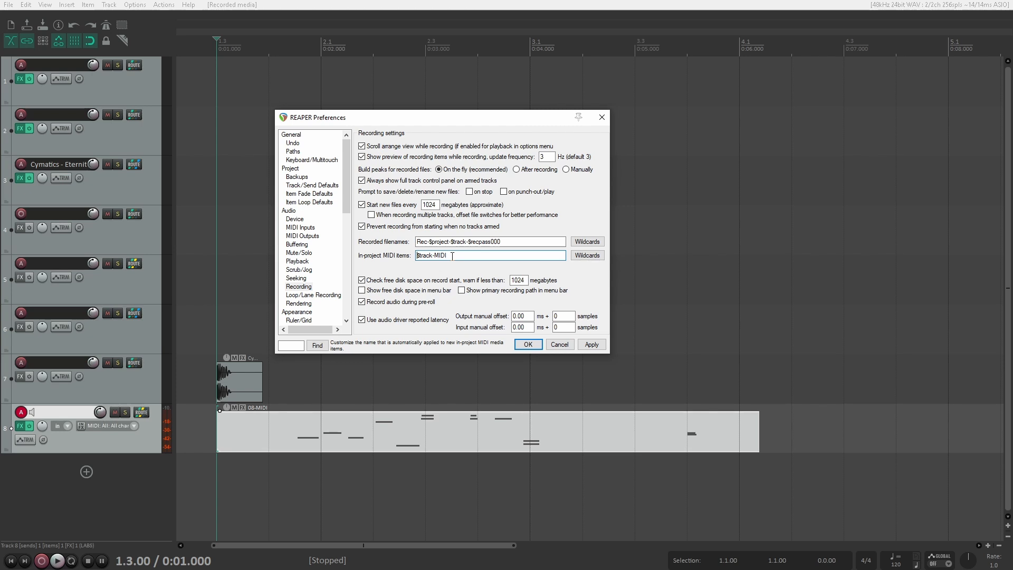
pyautogui.click(587, 255)
pyautogui.moveTo(668, 282)
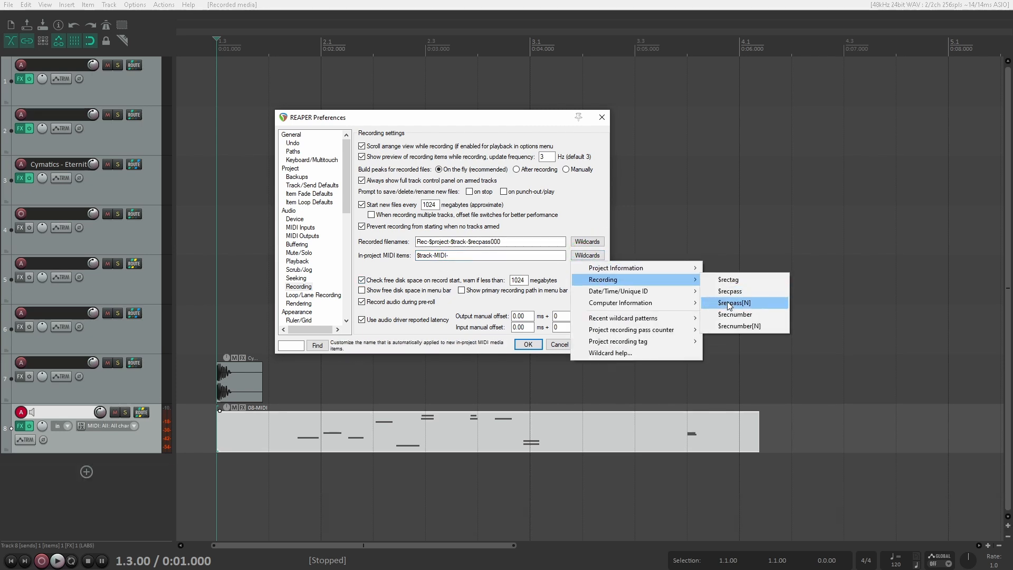
pyautogui.click(741, 307)
pyautogui.press('BackSpace')
pyautogui.press('BackSpace')
pyautogui.press('BackSpace')
pyautogui.write('000')
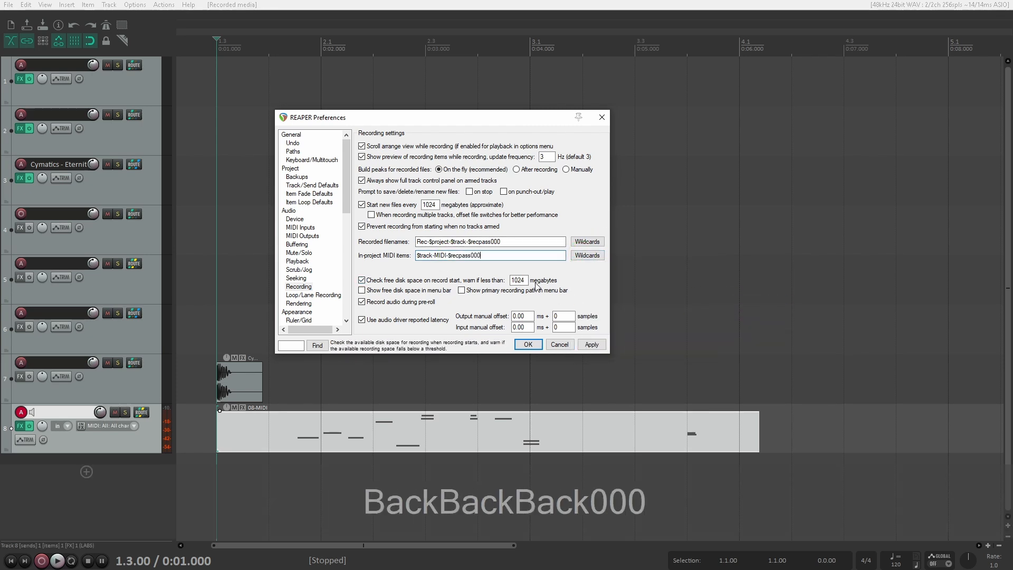
pyautogui.click(591, 345)
# Delete the MIDI take on track 8, name the track "Test" and record a new take to check the naming.
pyautogui.press('Delete')
pyautogui.doubleClick(79, 412)
pyautogui.write('Test')
pyautogui.press('Return')
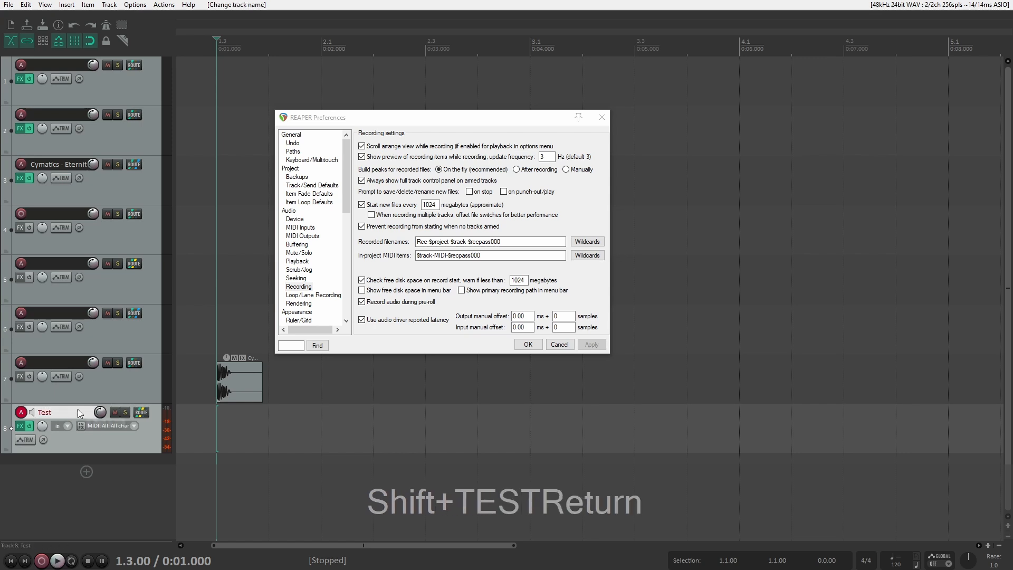
pyautogui.hotkey('ctrl', 'r')
pyautogui.press('space')
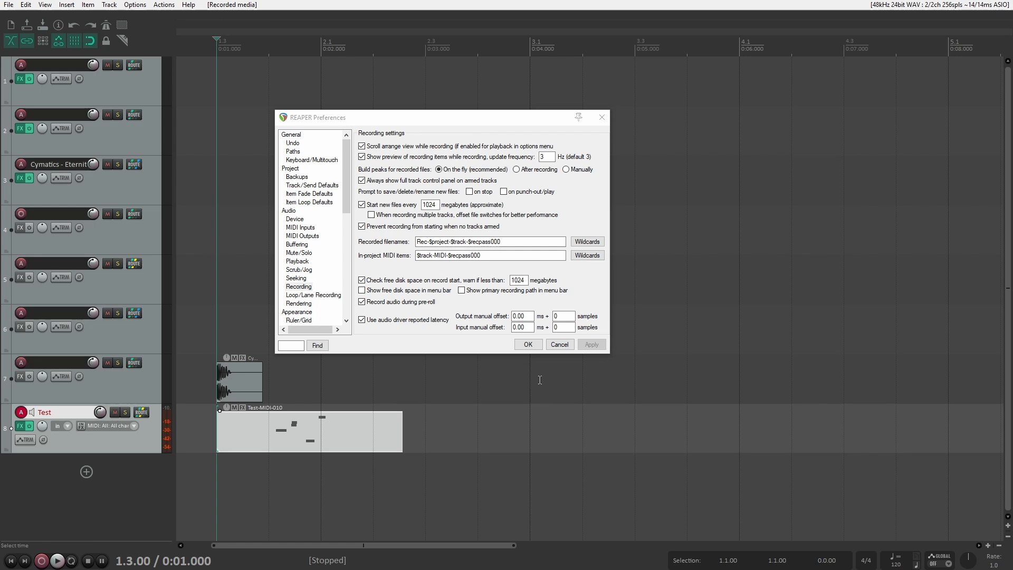
# Show the Rendering preferences, and freeze the Test track to stereo as a trial of the default tail before undoing it.
pyautogui.click(299, 303)
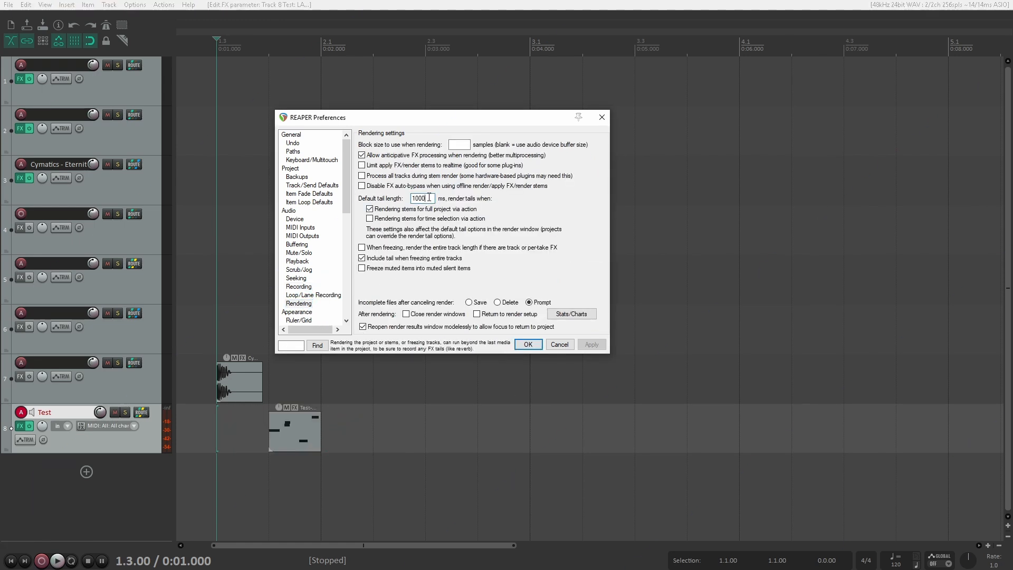
pyautogui.moveTo(429, 199); pyautogui.dragTo(387, 197)
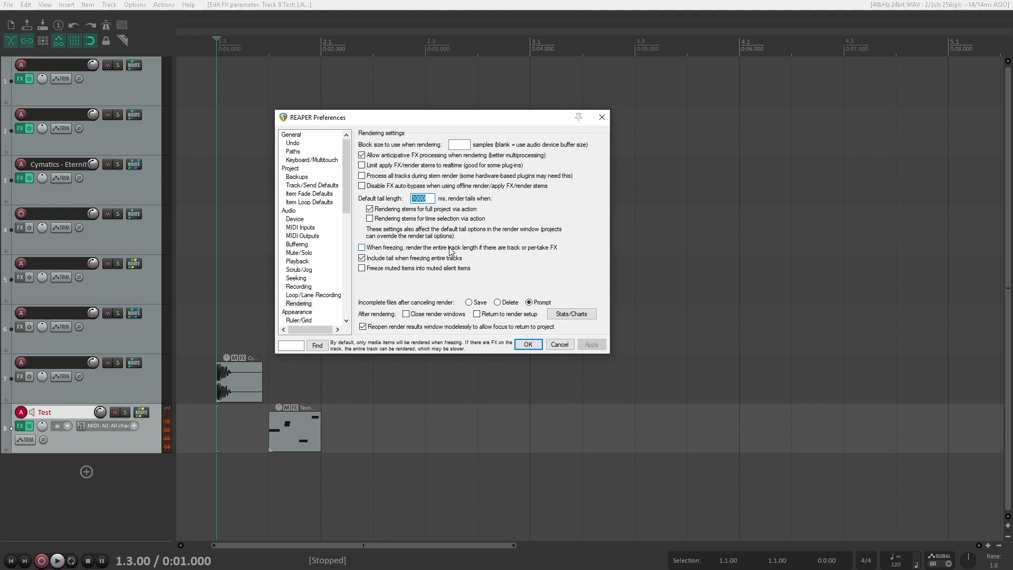
pyautogui.rightClick(138, 449)
pyautogui.moveTo(212, 234)
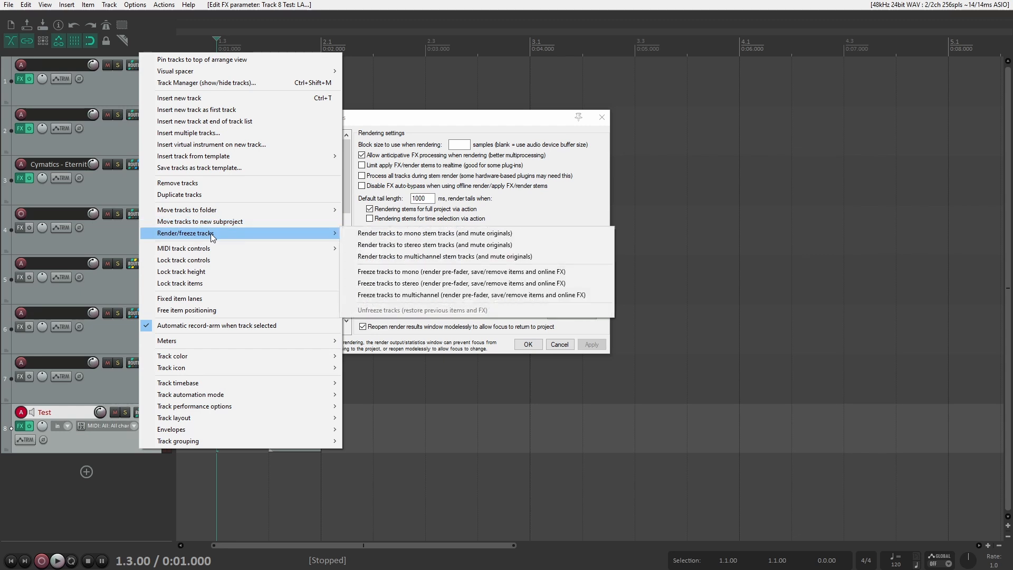
pyautogui.click(441, 285)
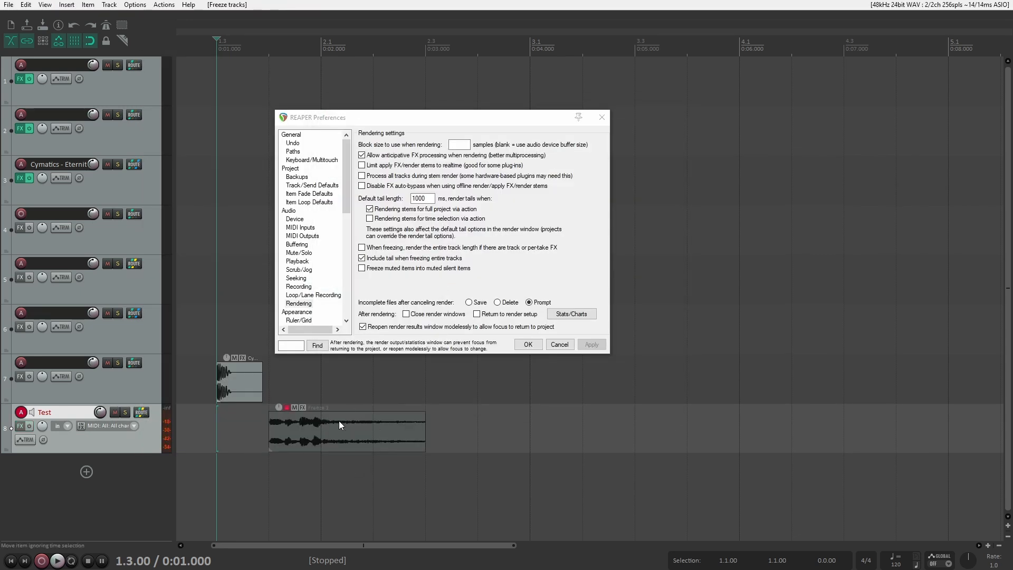
pyautogui.hotkey('ctrl', 'z')
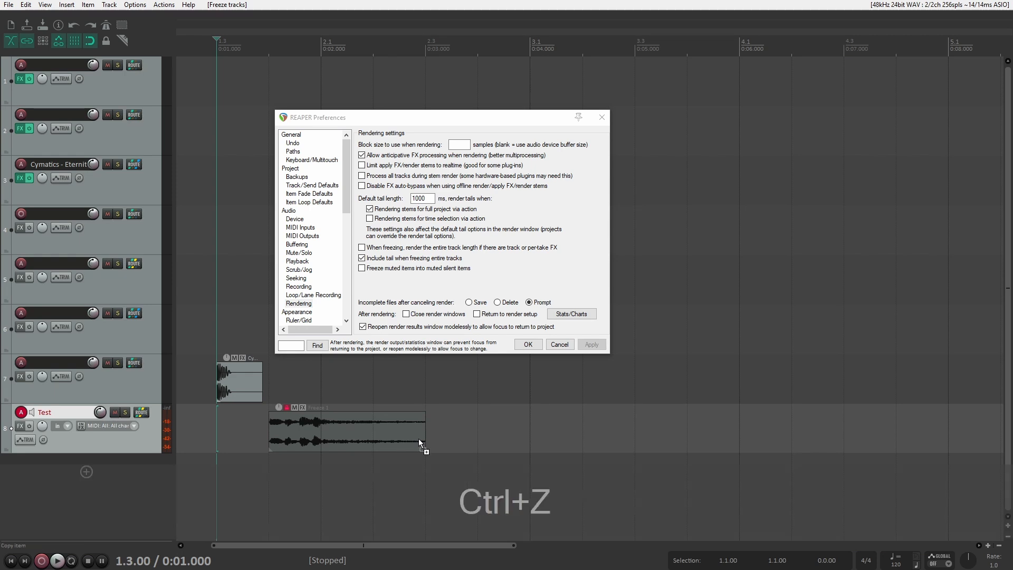
# Set the default render tail length to 8000 ms, apply it and freeze the Test track again.
pyautogui.moveTo(416, 197); pyautogui.dragTo(411, 198)
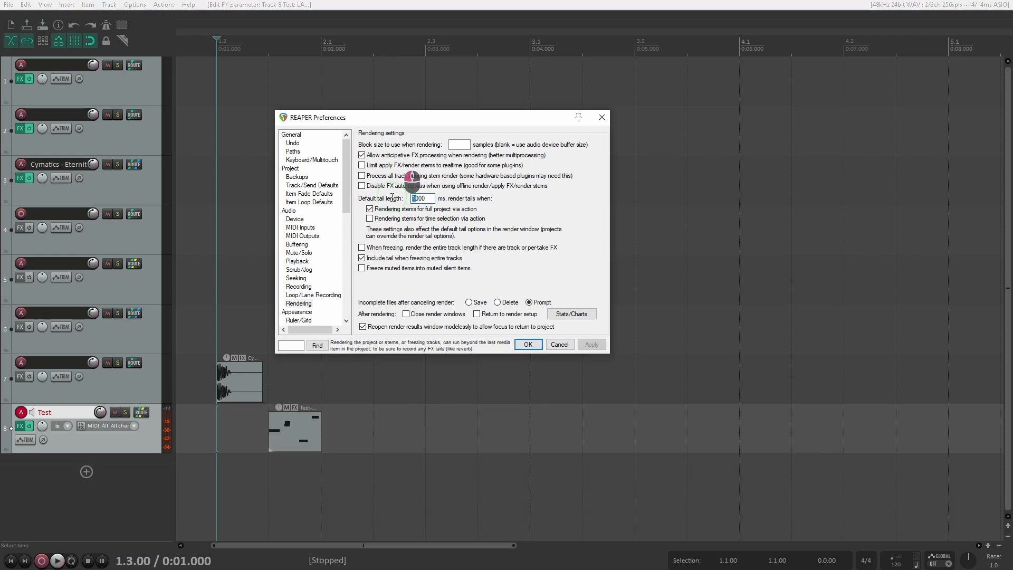
pyautogui.write('8')
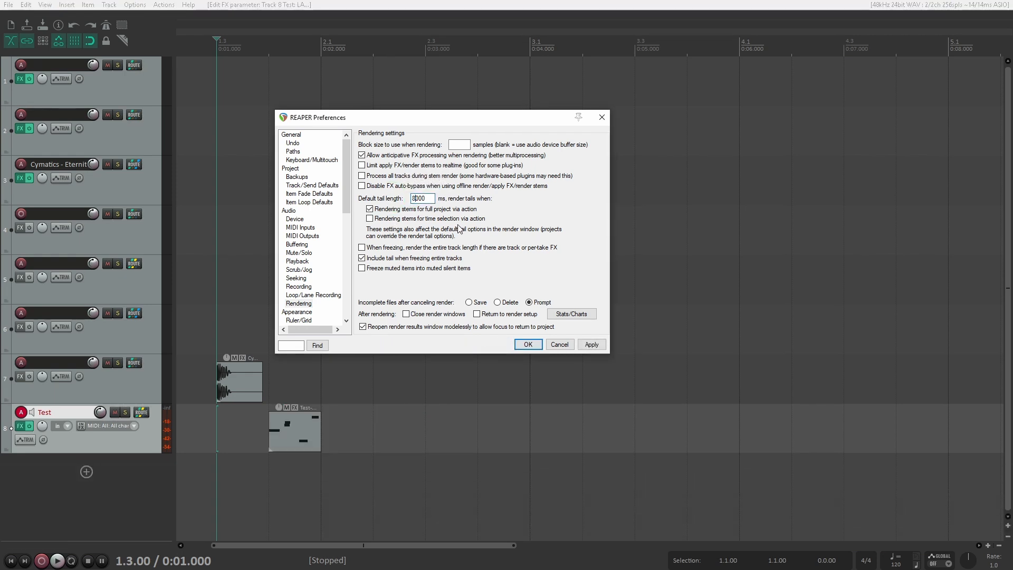
pyautogui.click(591, 344)
pyautogui.click(412, 436)
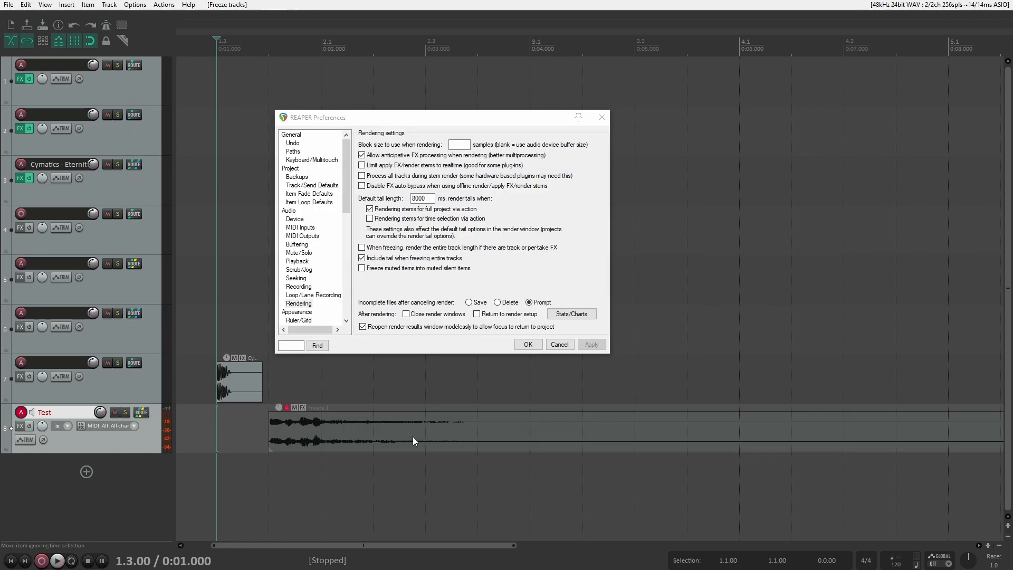
# Show the Editing Behavior preferences and make several trial time selections in the arrange view.
pyautogui.scroll(-5, 382, 437)
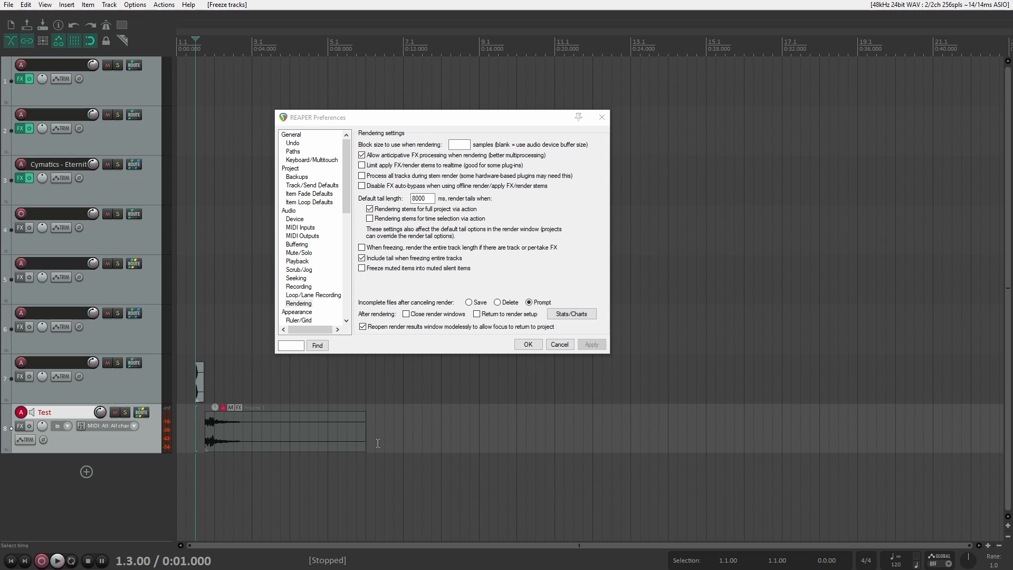
pyautogui.click(378, 300)
pyautogui.scroll(-5, 311, 238)
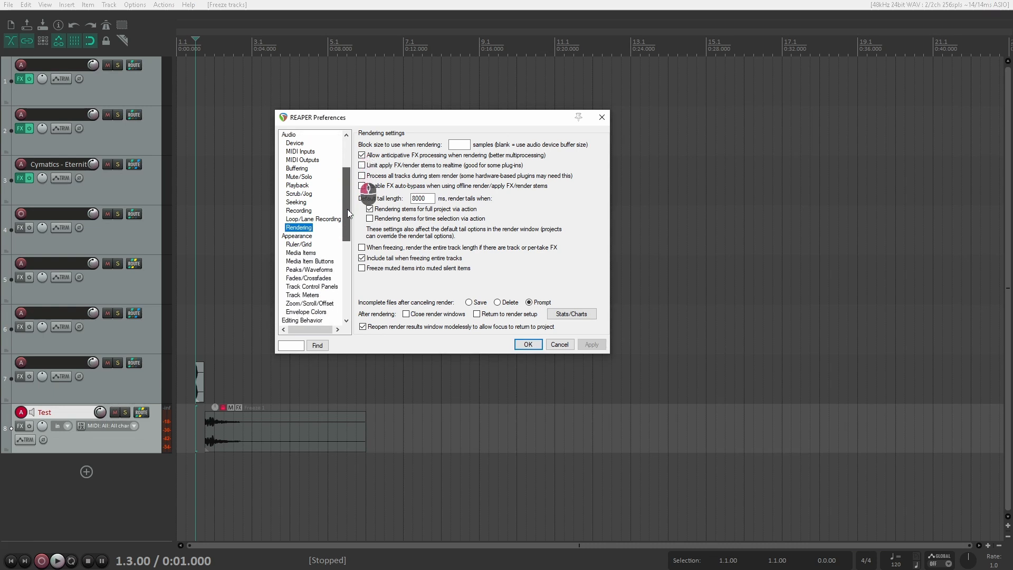
pyautogui.click(317, 279)
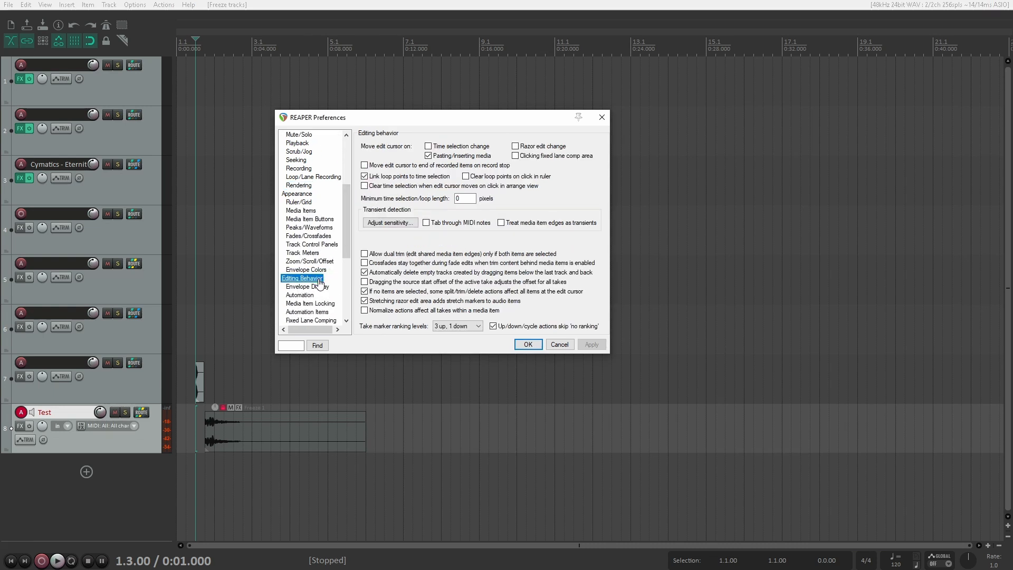
pyautogui.moveTo(233, 95); pyautogui.dragTo(297, 80)
pyautogui.moveTo(386, 78); pyautogui.dragTo(468, 65)
pyautogui.moveTo(281, 57); pyautogui.dragTo(353, 48)
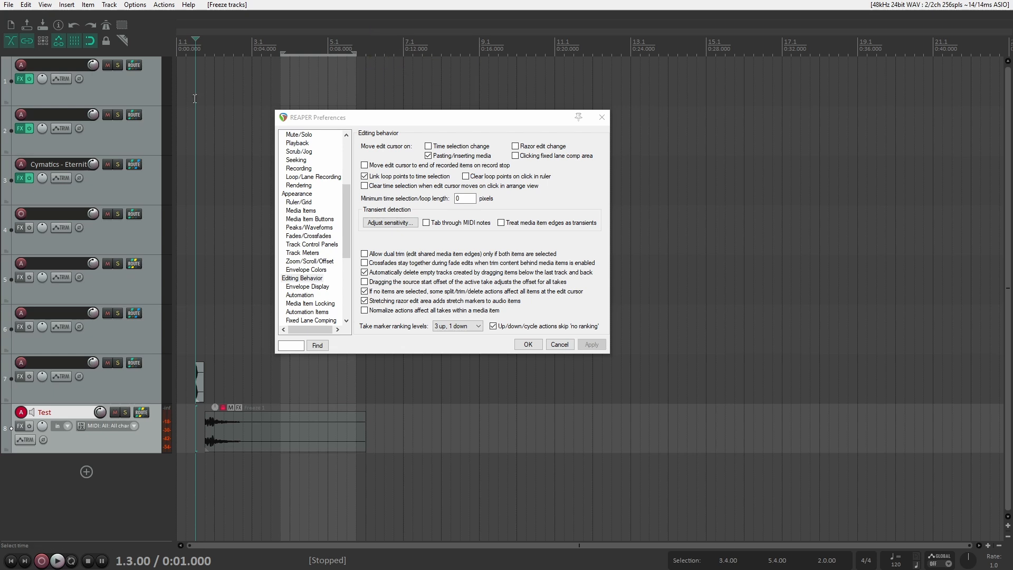
pyautogui.moveTo(206, 108); pyautogui.dragTo(244, 106)
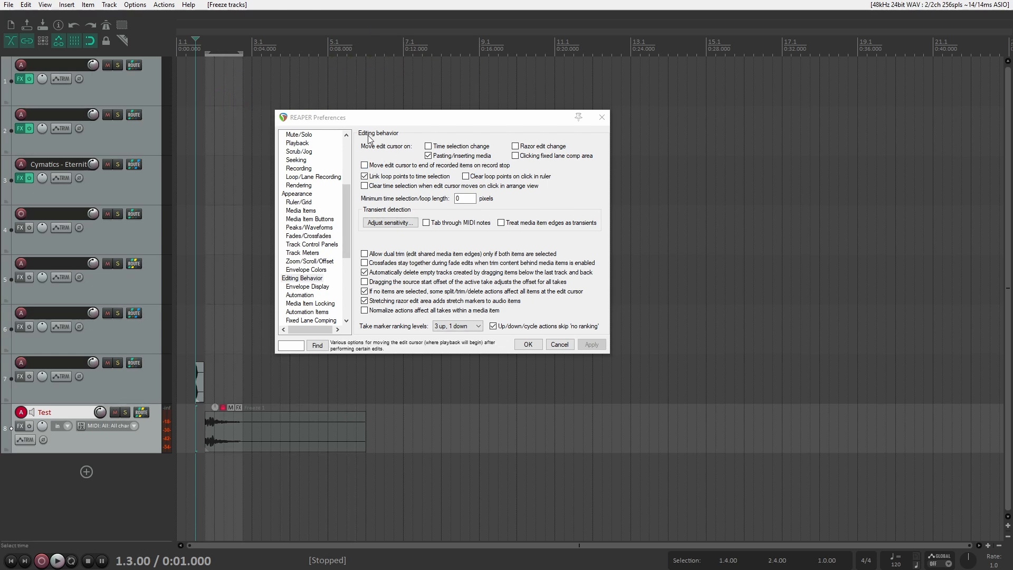
# Make the edit cursor move on time selection change, apply it and test it with several new time selections.
pyautogui.click(427, 146)
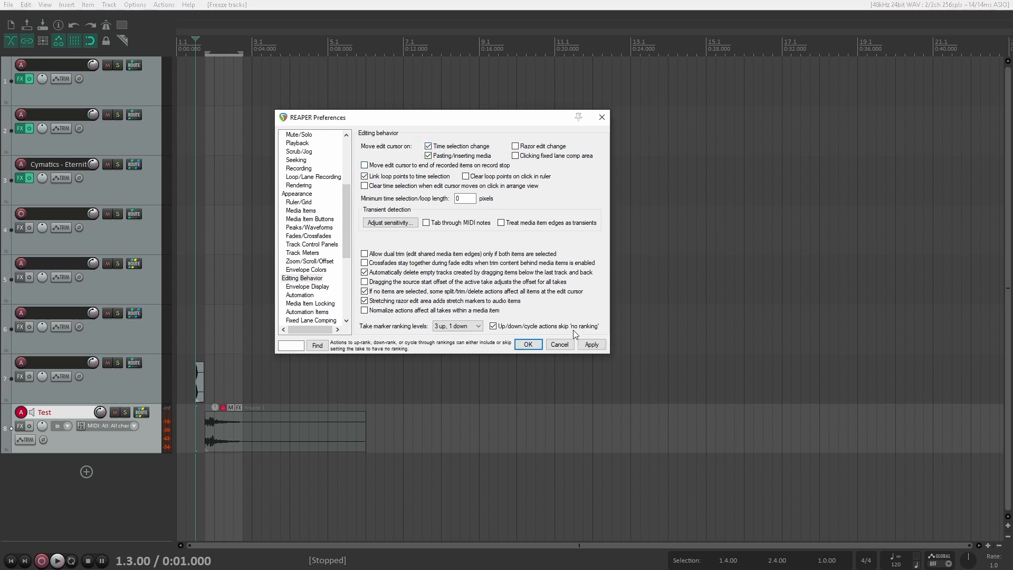
pyautogui.click(592, 344)
pyautogui.moveTo(281, 70); pyautogui.dragTo(325, 70)
pyautogui.moveTo(223, 95); pyautogui.dragTo(243, 91)
pyautogui.moveTo(347, 77); pyautogui.dragTo(412, 85)
pyautogui.moveTo(193, 87); pyautogui.dragTo(279, 95)
# Show the Mouse Modifiers preferences and close the preferences window.
pyautogui.scroll(-2, 347, 211)
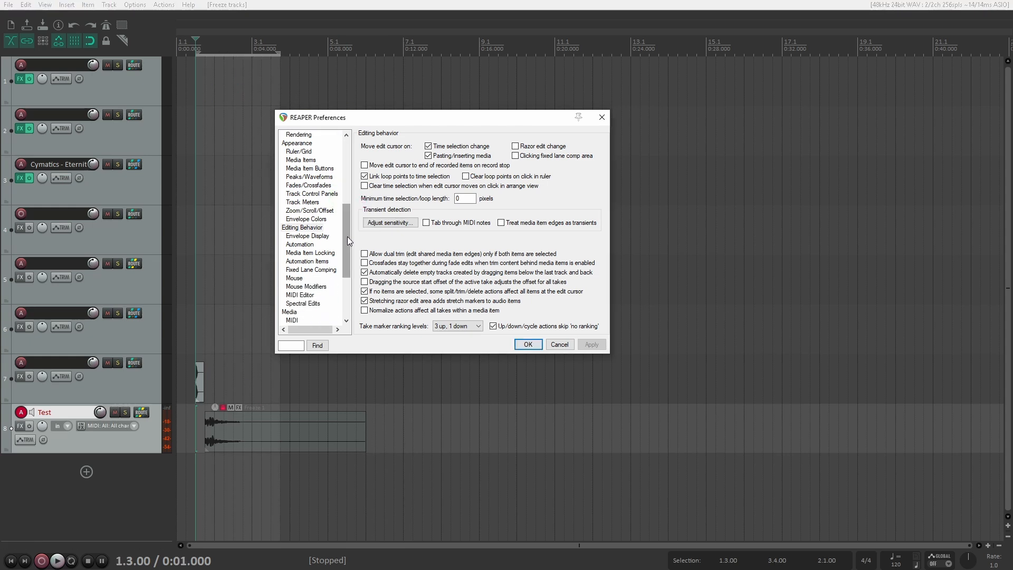
pyautogui.click(319, 287)
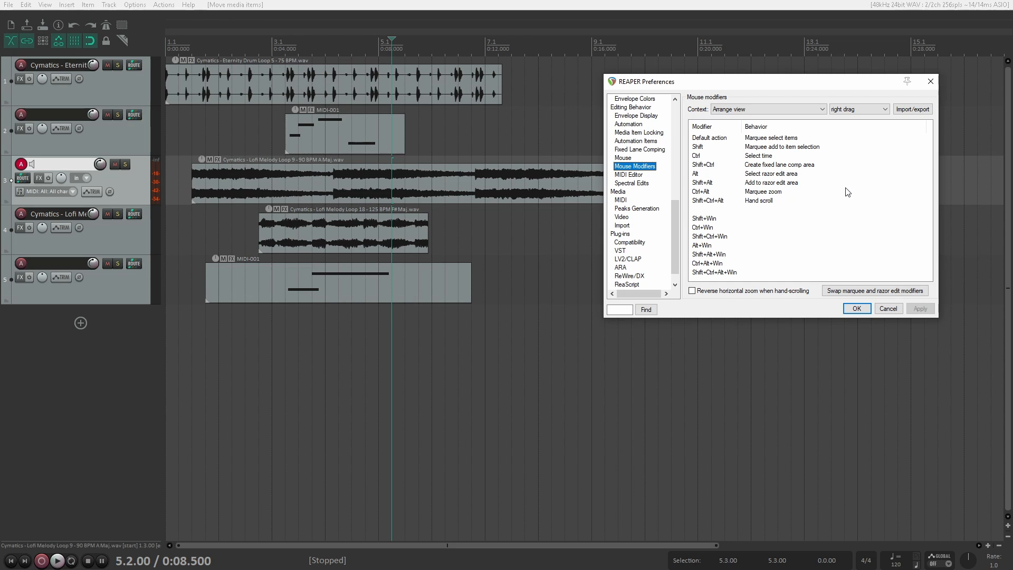
pyautogui.click(857, 308)
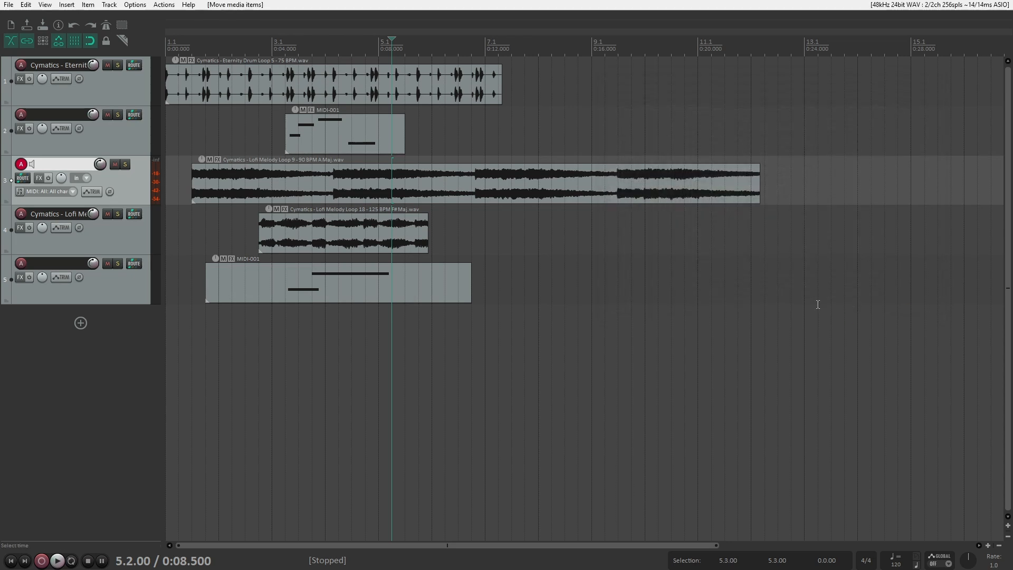
# Split the items on tracks 1 to 3 together at 4.3.00 and move the parts after the split to 4.4.00.
pyautogui.click(344, 85)
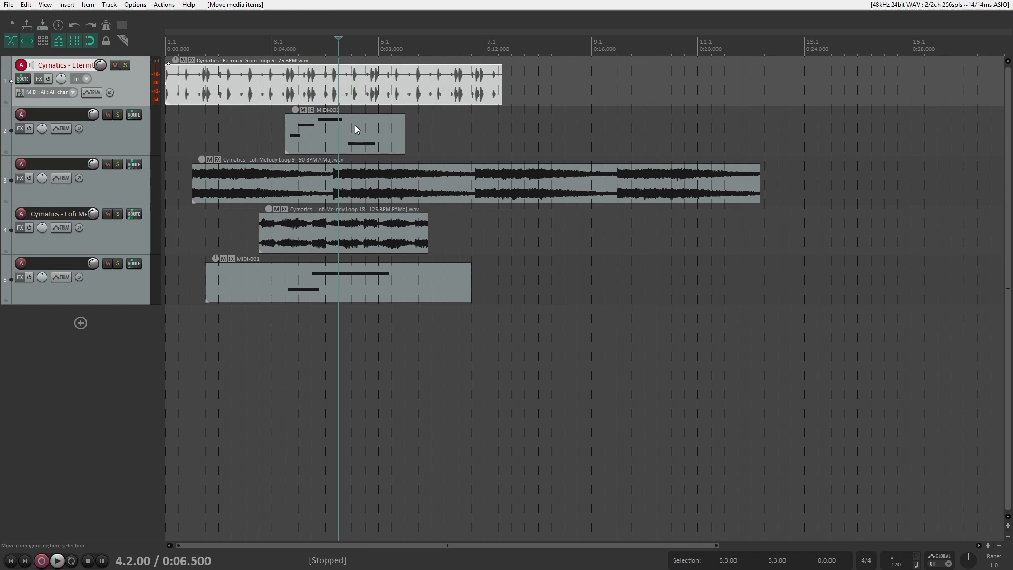
pyautogui.click(354, 124)
pyautogui.keyDown('shift'); pyautogui.click(341, 96); pyautogui.keyUp('shift')
pyautogui.keyDown('shift'); pyautogui.click(382, 186); pyautogui.keyUp('shift')
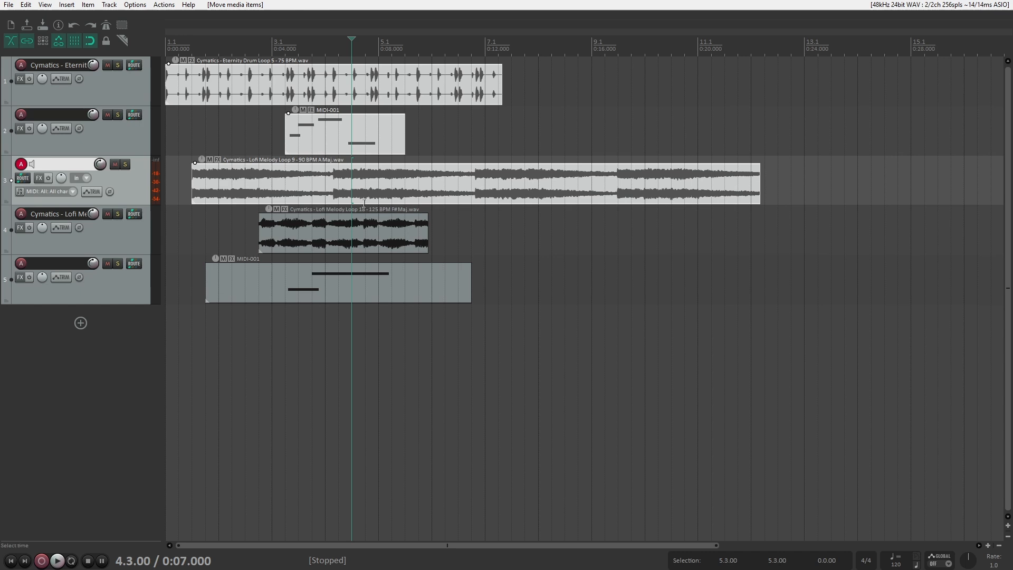
pyautogui.press('s')
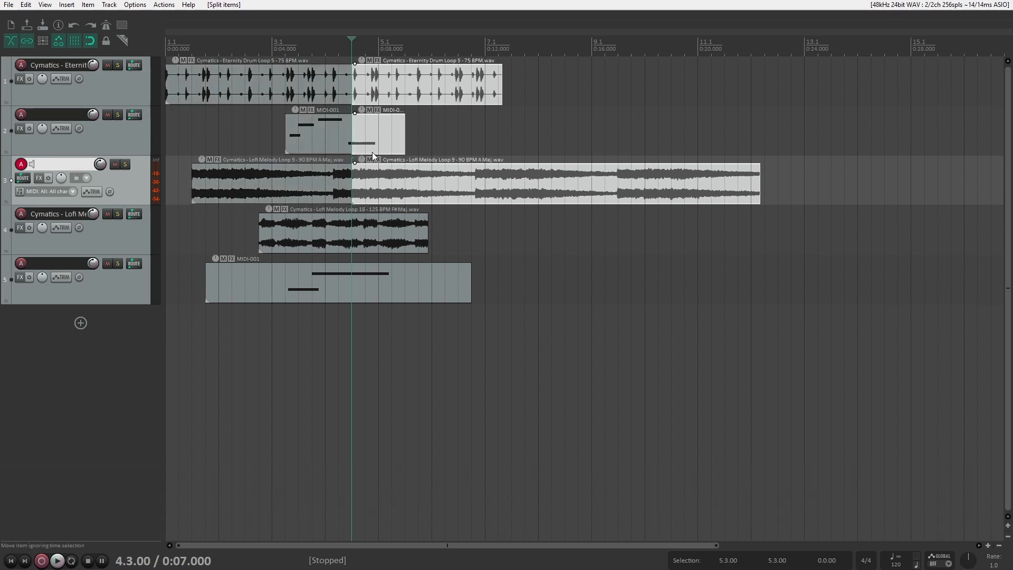
pyautogui.moveTo(376, 78); pyautogui.dragTo(390, 79)
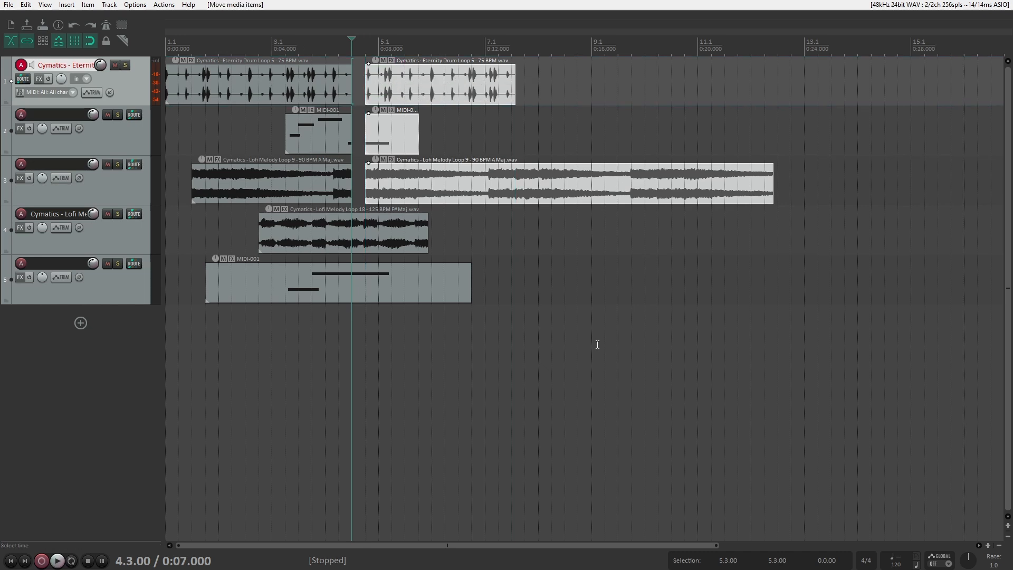
# Reopen the Mouse Modifiers preferences and display the Media item modifiers for left click.
pyautogui.hotkey('ctrl', 'p')
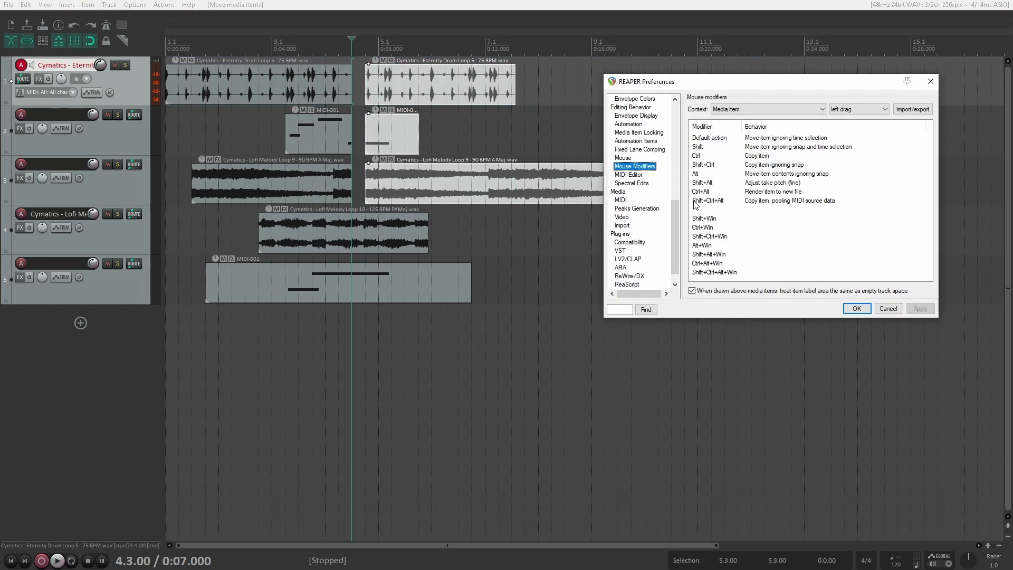
pyautogui.click(765, 110)
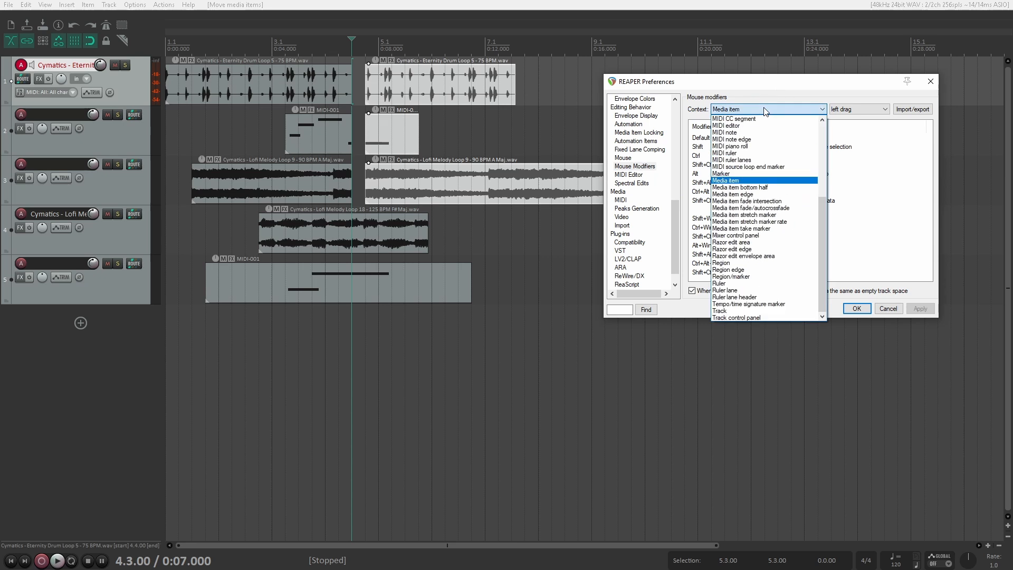
pyautogui.click(746, 181)
pyautogui.click(854, 109)
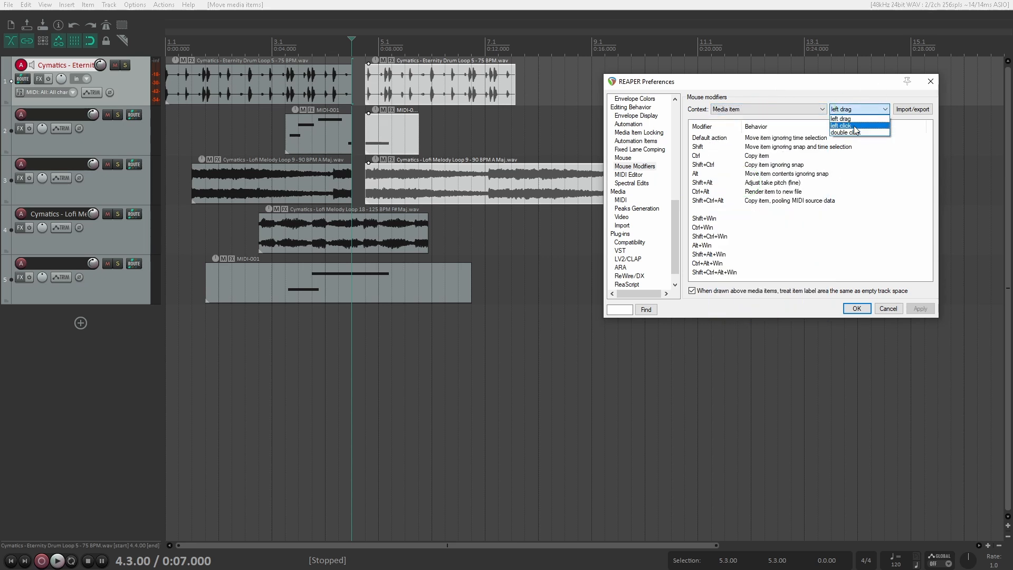
pyautogui.click(854, 125)
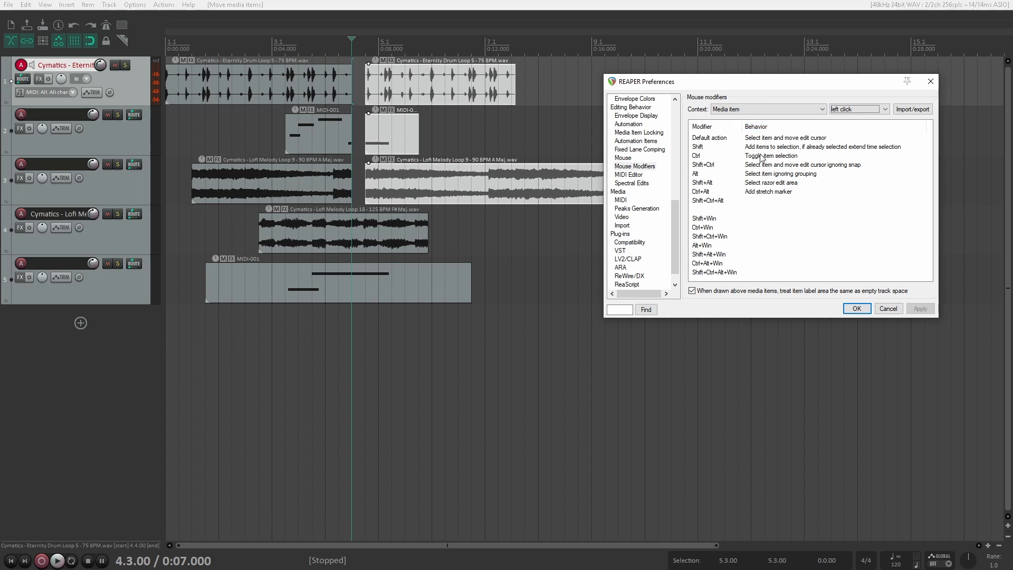
# Assign Select item ignoring grouping to the Shift+Ctrl+Alt modifier for left clicks on media items.
pyautogui.click(765, 175)
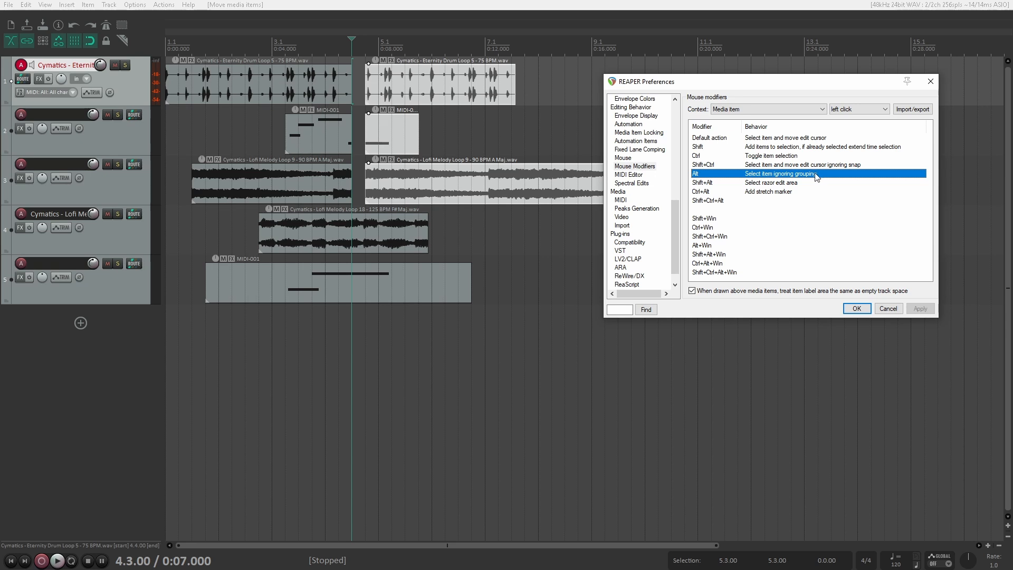
pyautogui.click(730, 201)
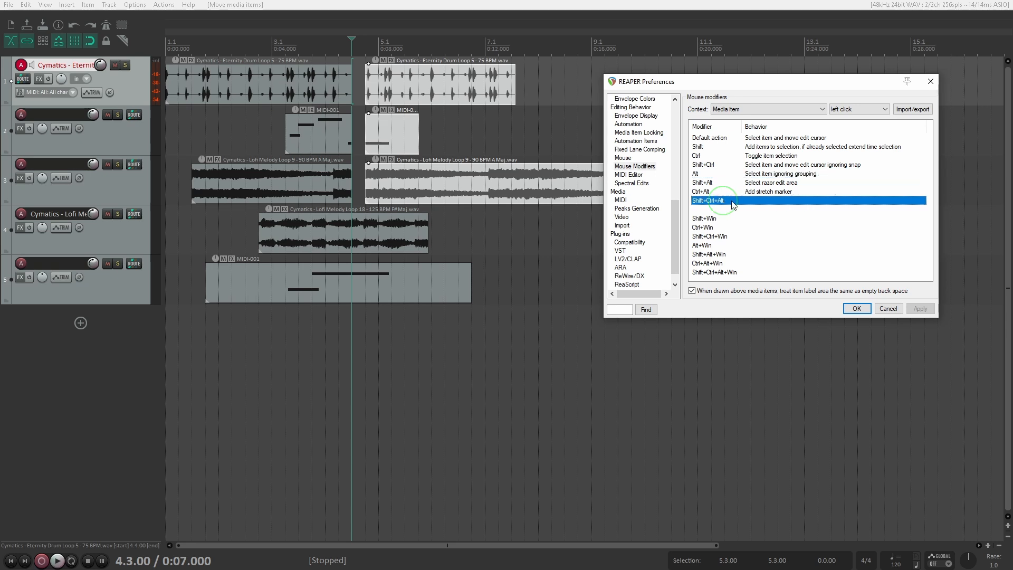
pyautogui.doubleClick(745, 203)
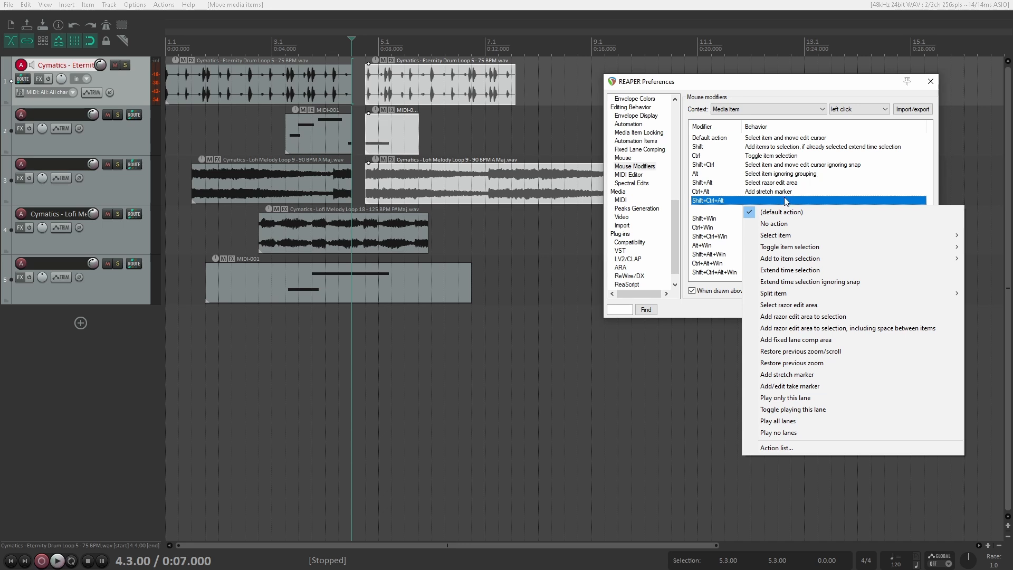
pyautogui.moveTo(770, 236)
pyautogui.click(652, 258)
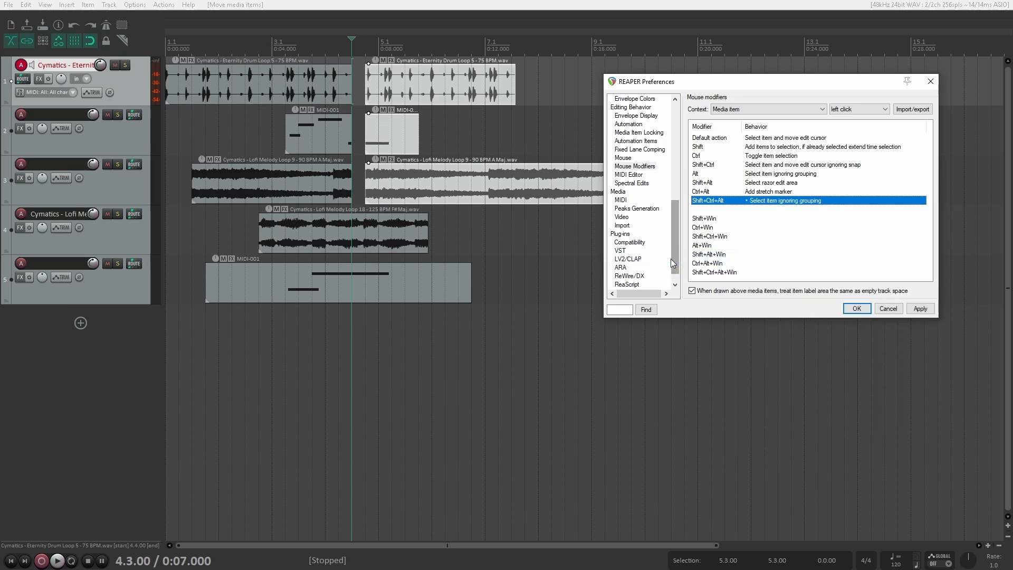
# Assign the Just split variant of Split item to the Alt modifier and apply the change.
pyautogui.click(775, 174)
pyautogui.doubleClick(775, 176)
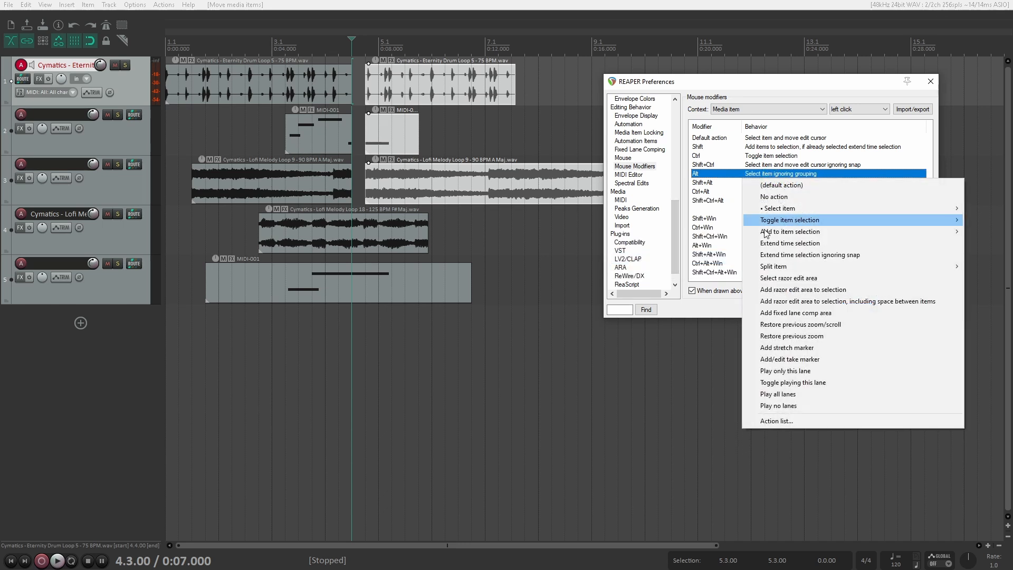
pyautogui.moveTo(765, 270)
pyautogui.click(707, 267)
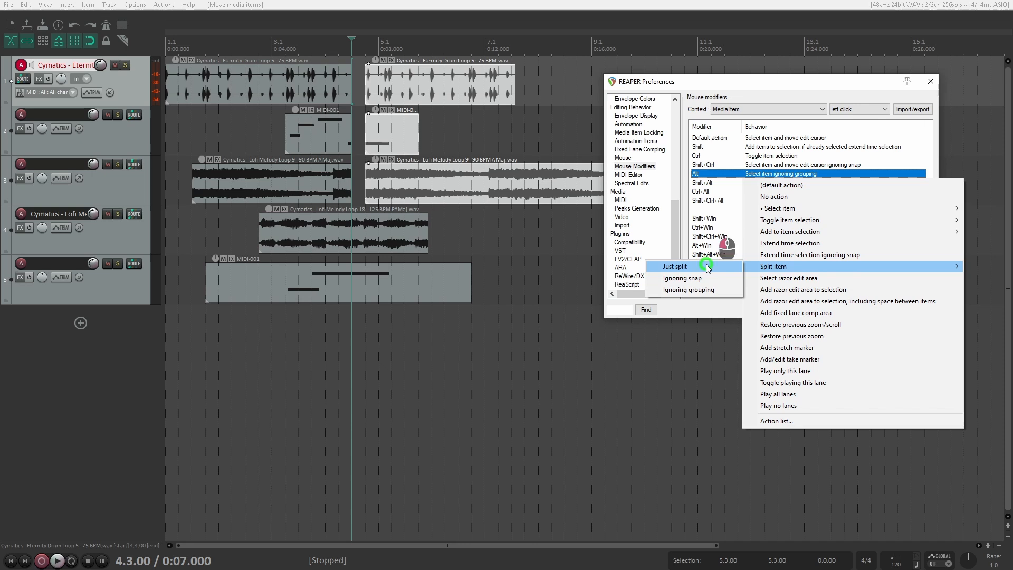
pyautogui.click(921, 309)
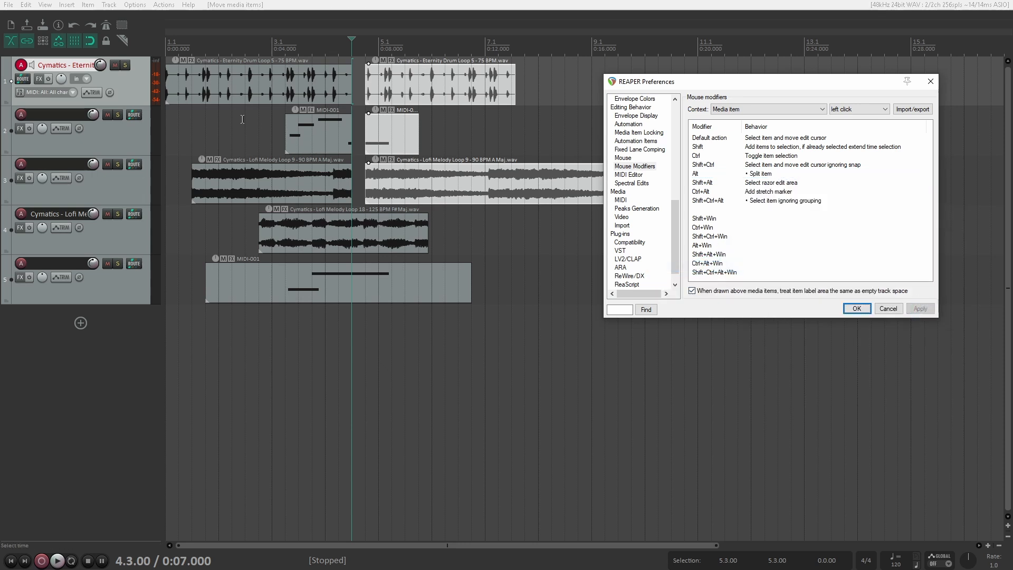
# Test the Alt modifier by splitting the first drum loop item on track 1 at 2.2.00, and select its later part.
pyautogui.press('alt')
pyautogui.keyDown('alt'); pyautogui.click(233, 90); pyautogui.keyUp('alt')
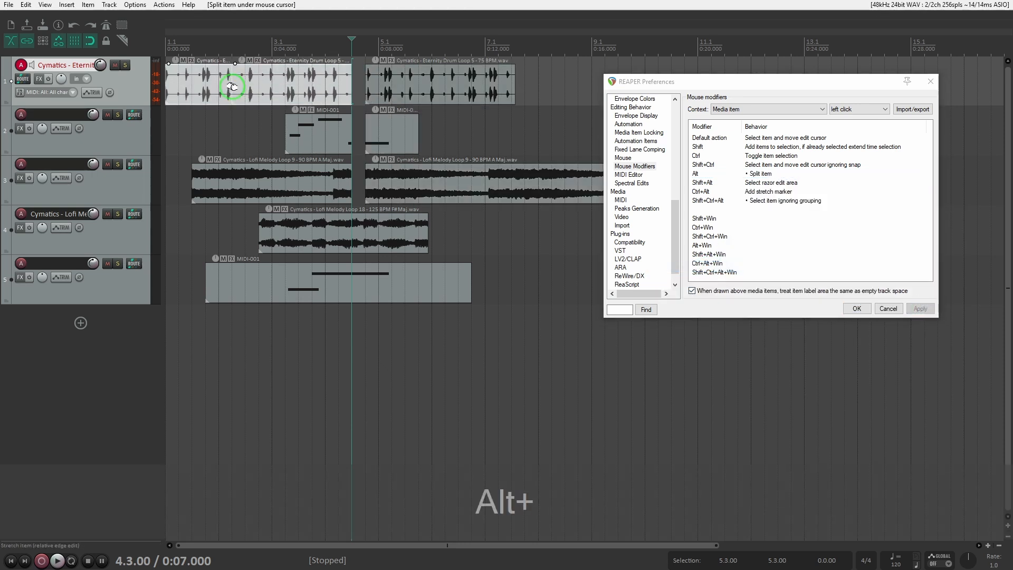
pyautogui.moveTo(239, 97); pyautogui.dragTo(265, 81)
pyautogui.click(268, 79)
# Assign the action "Item: Split item under mouse cursor (select right)" to the Alt modifier and apply it.
pyautogui.doubleClick(760, 174)
pyautogui.moveTo(773, 266)
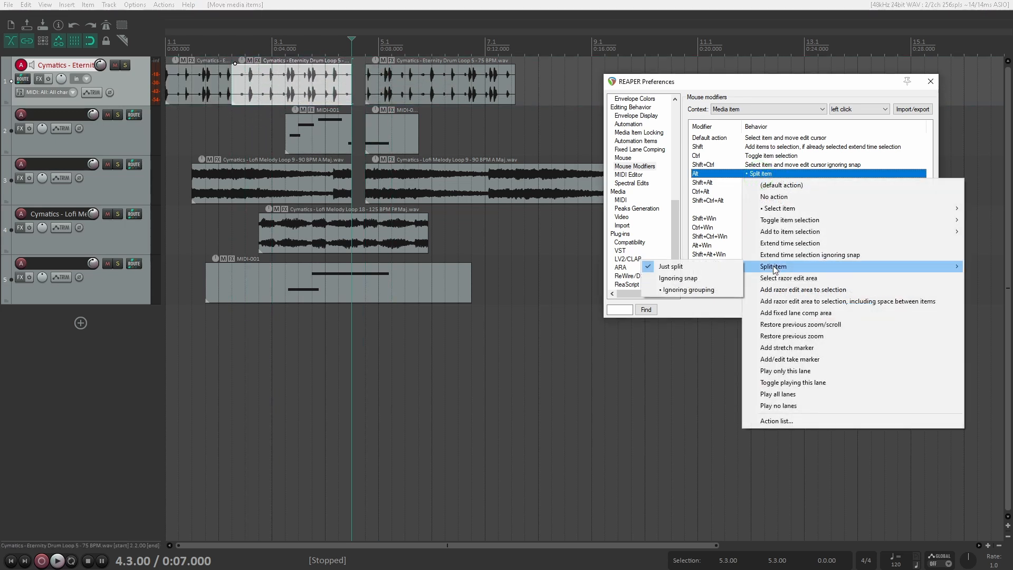
pyautogui.click(804, 421)
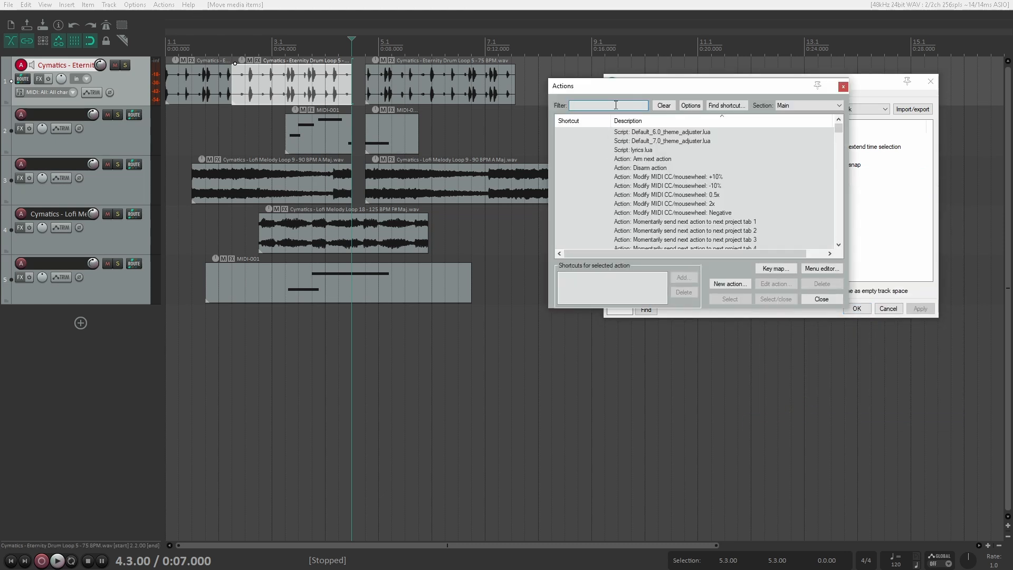
pyautogui.write('split under')
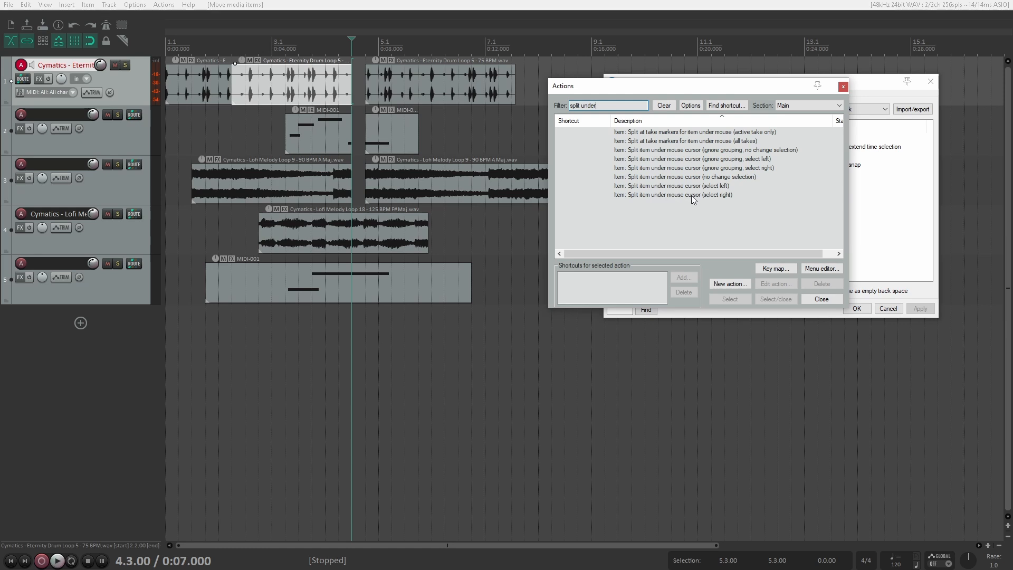
pyautogui.click(718, 194)
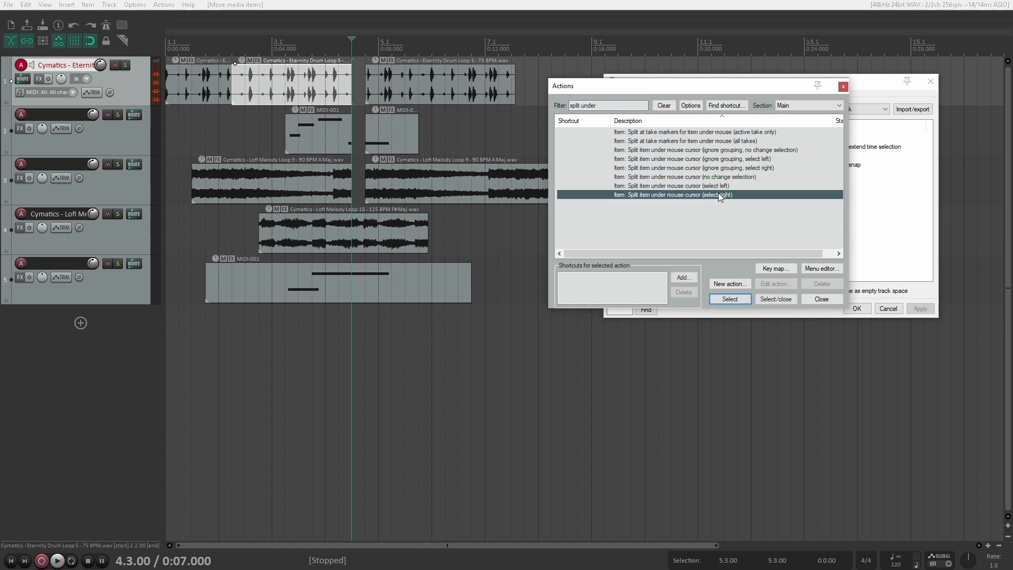
pyautogui.click(732, 299)
pyautogui.click(921, 309)
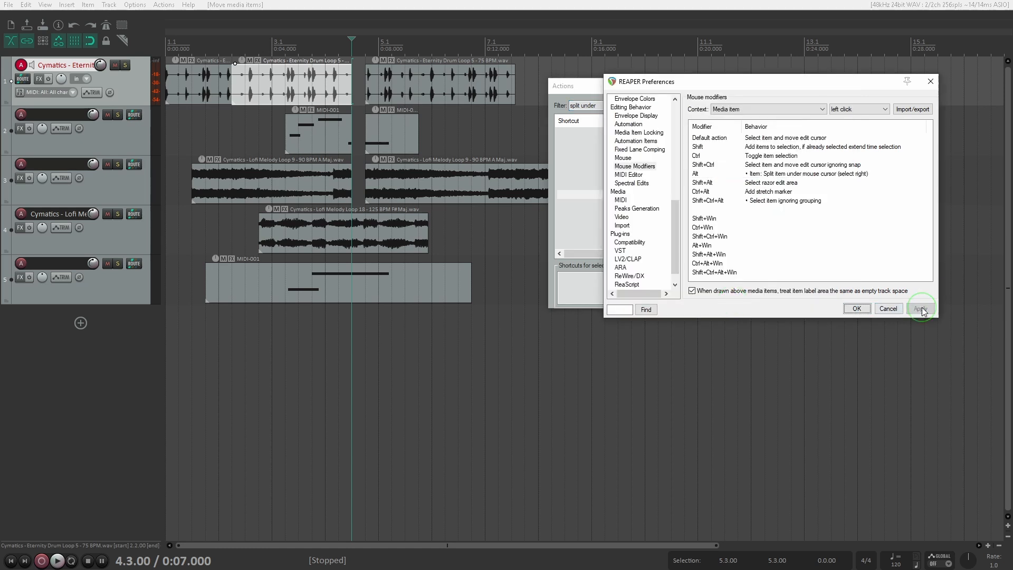
# Test the new modifier by splitting one item each on tracks 3, 4 and 5 and moving each split-off part later.
pyautogui.keyDown('alt'); pyautogui.click(436, 178); pyautogui.keyUp('alt')
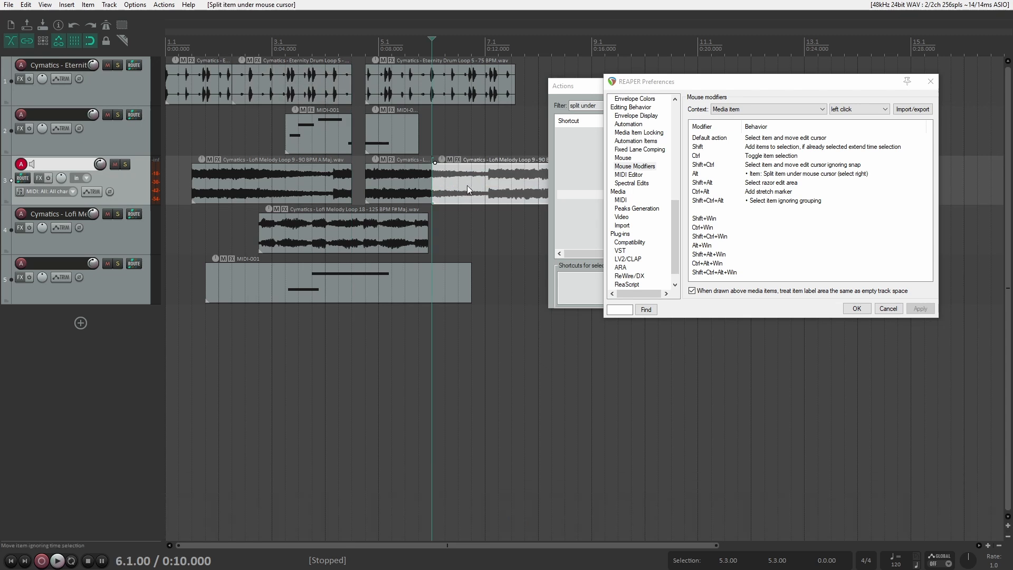
pyautogui.moveTo(467, 185); pyautogui.dragTo(476, 185)
pyautogui.keyDown('alt'); pyautogui.click(302, 232); pyautogui.keyUp('alt')
pyautogui.moveTo(327, 232); pyautogui.dragTo(381, 232)
pyautogui.keyDown('alt'); pyautogui.click(264, 285); pyautogui.keyUp('alt')
pyautogui.moveTo(295, 285); pyautogui.dragTo(402, 285)
# Marquee-select the items on tracks 3 to 5, split them together at 5.2.00 and move the split-off parts later.
pyautogui.moveTo(437, 361); pyautogui.dragTo(372, 220)
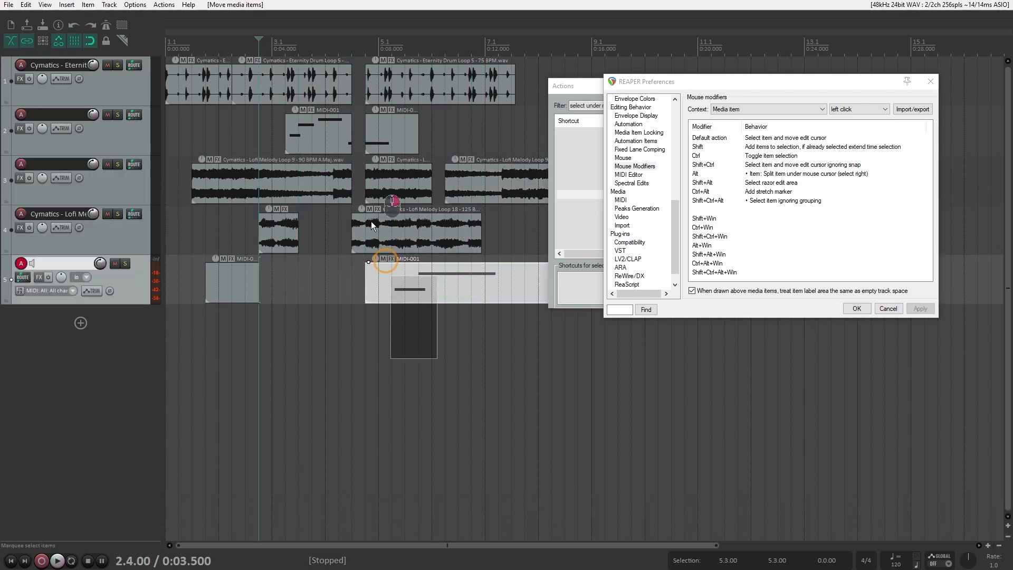
pyautogui.moveTo(371, 220); pyautogui.dragTo(371, 190)
pyautogui.keyDown('alt'); pyautogui.click(393, 234); pyautogui.keyUp('alt')
pyautogui.moveTo(416, 233); pyautogui.dragTo(431, 234)
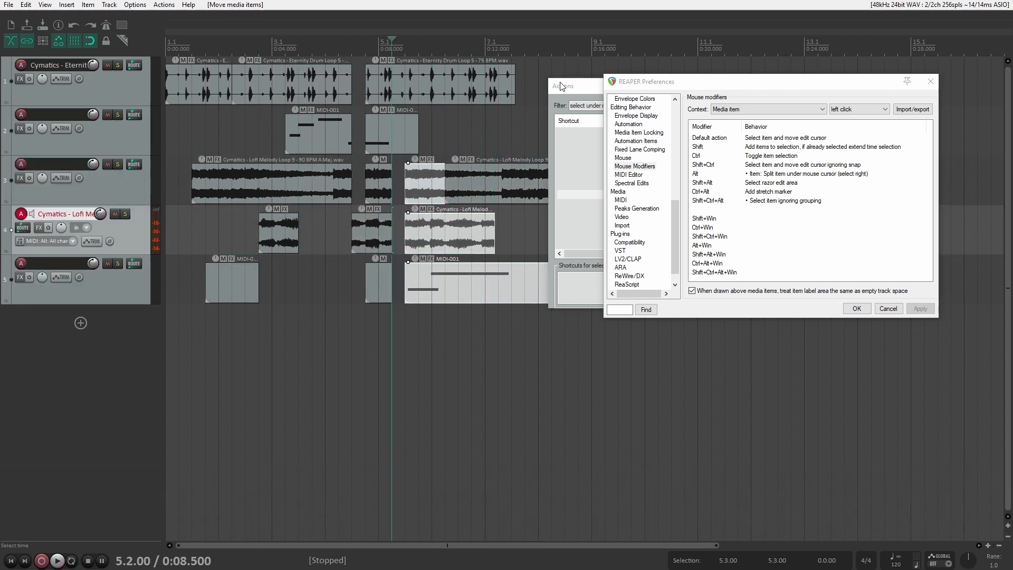
# Close the Actions window and show the media Import preferences.
pyautogui.click(571, 86)
pyautogui.click(843, 86)
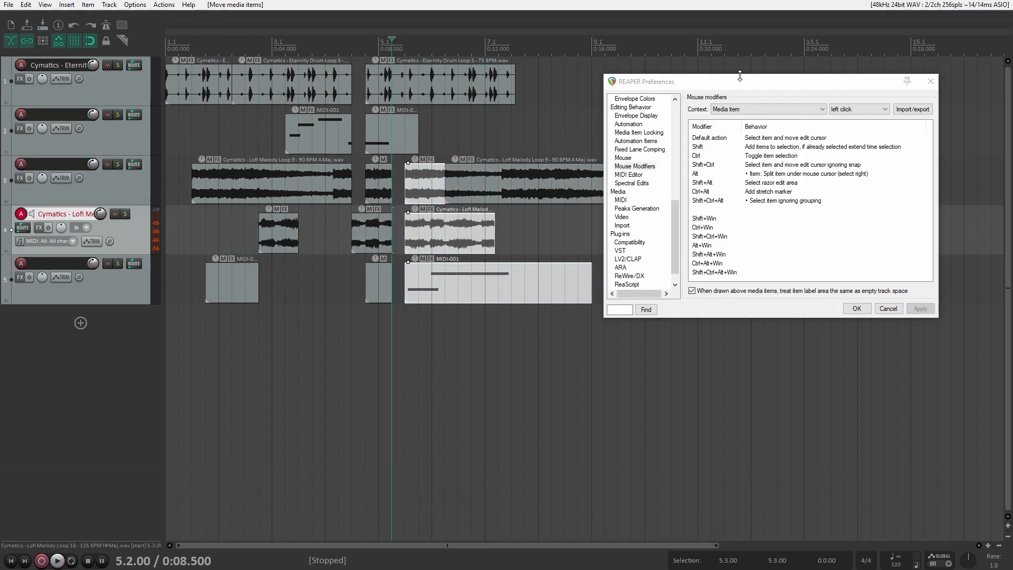
pyautogui.click(623, 225)
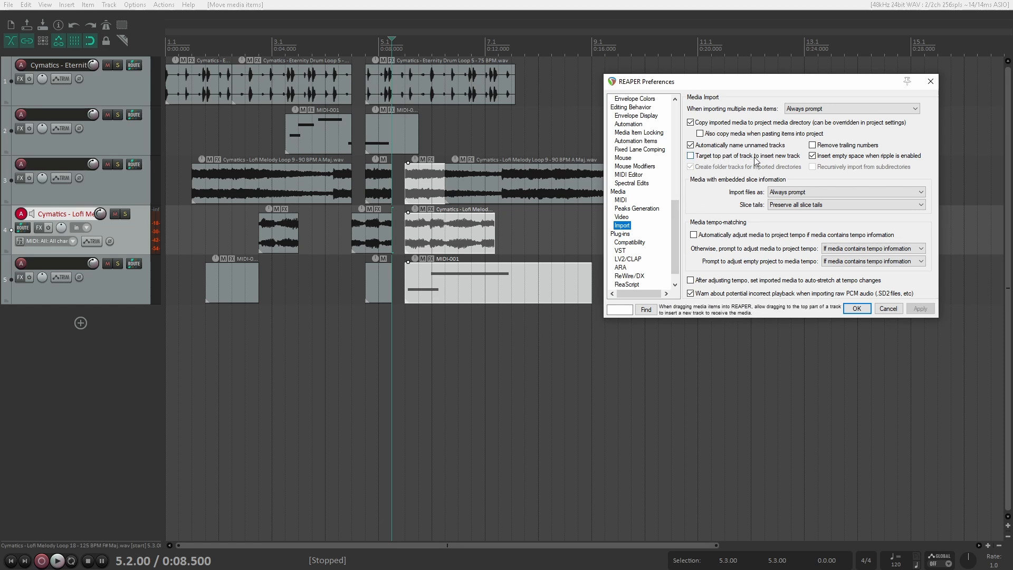
# Enable and apply "Target top part of track to insert new track", and import the Eternity Hihat Loop as a new track above track 4.
pyautogui.click(794, 156)
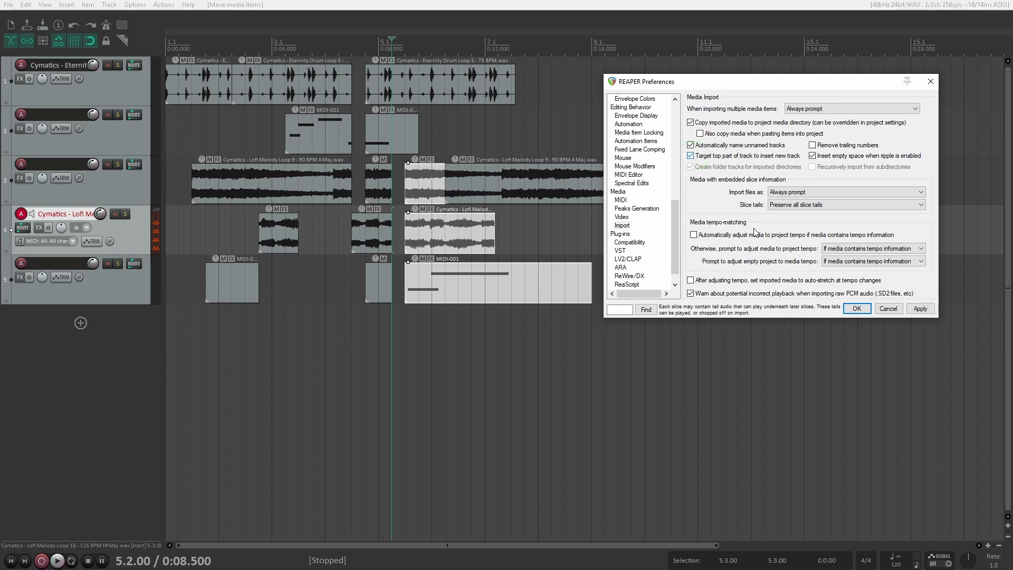
pyautogui.click(921, 310)
pyautogui.hotkey('alt', 'Tab')
pyautogui.moveTo(701, 302); pyautogui.dragTo(287, 215)
pyautogui.click(167, 90)
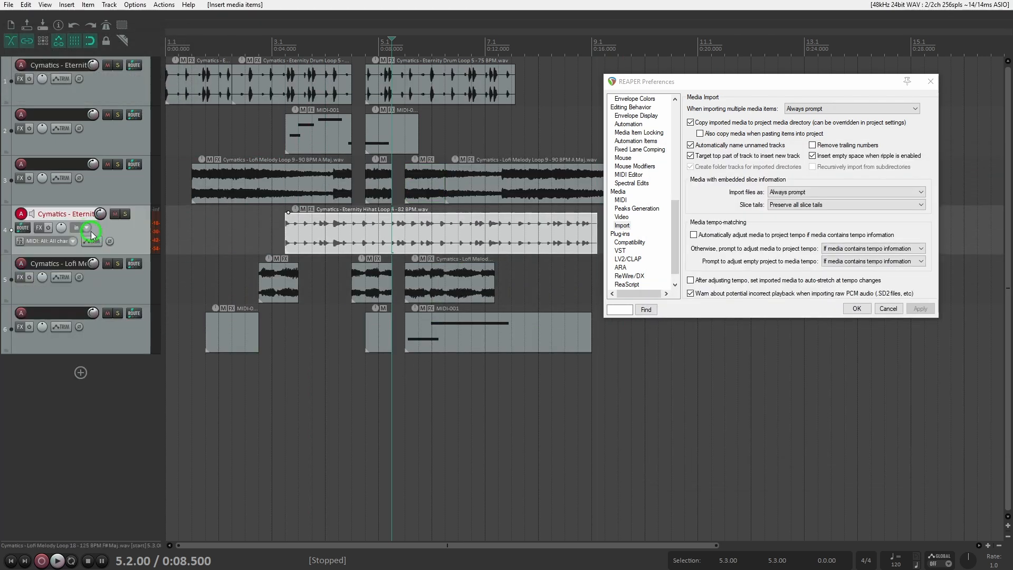
# Add the VstPlugins_2, VstPlugins_CM and VstPlugins_CM_FX folders from both D: program directories to the VST paths and re-scan for new/modified plug-ins.
pyautogui.click(620, 251)
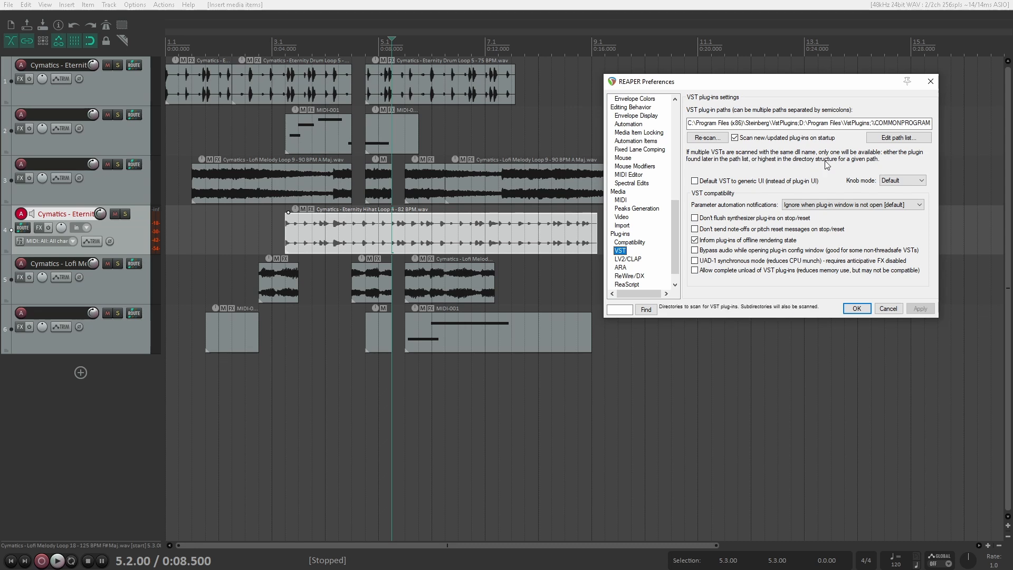
pyautogui.click(907, 137)
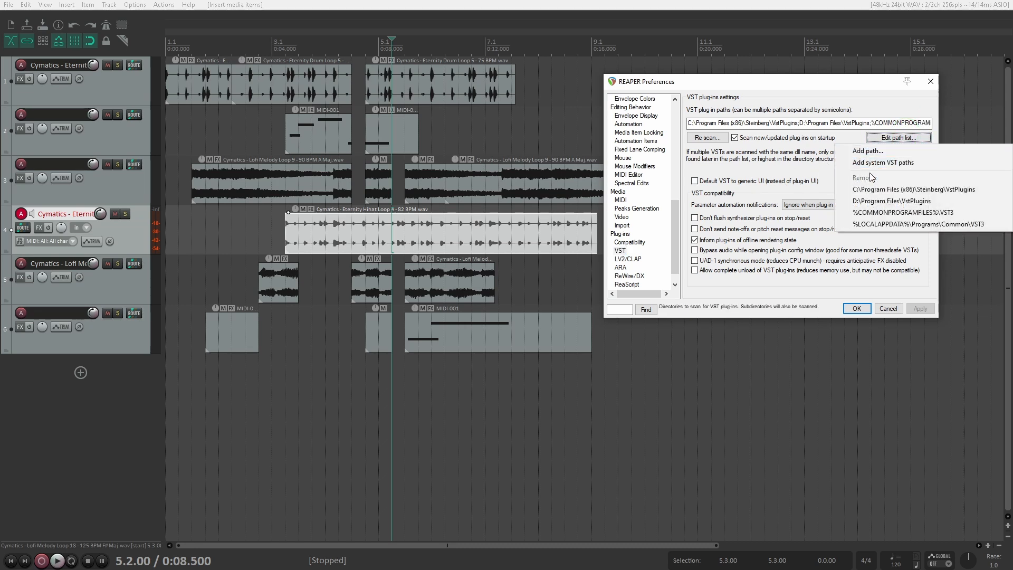
pyautogui.click(903, 152)
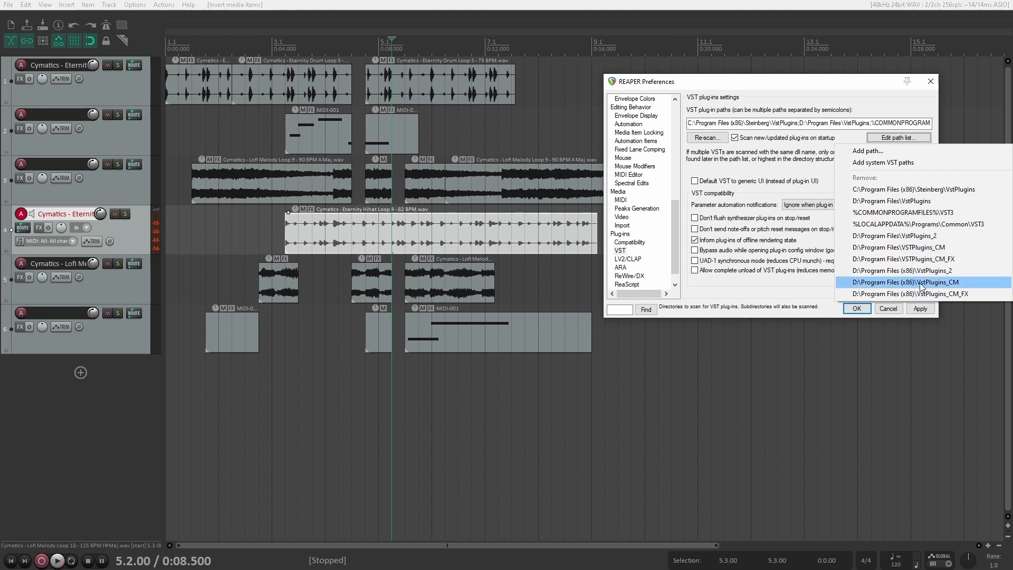
pyautogui.click(707, 137)
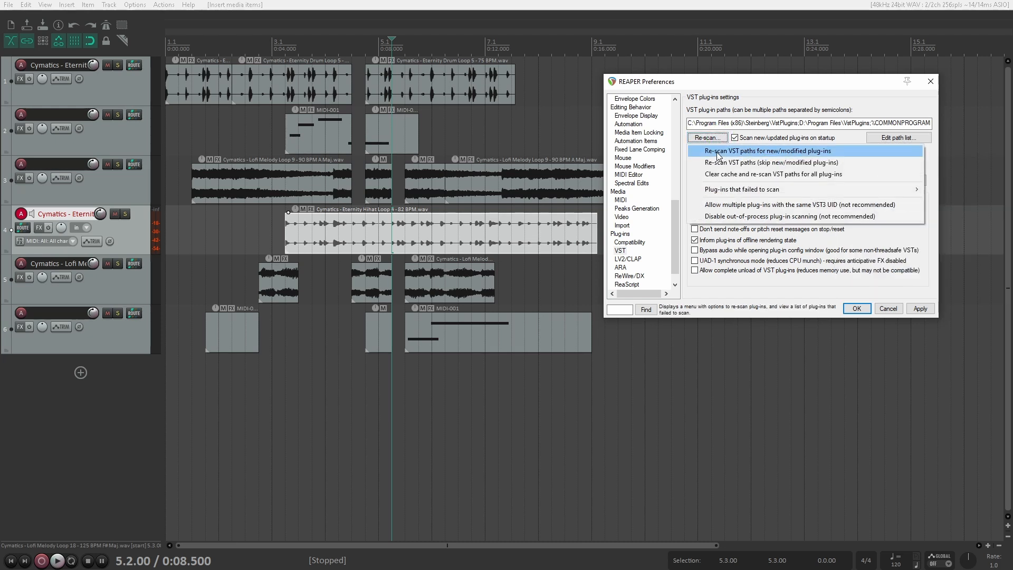
pyautogui.click(816, 153)
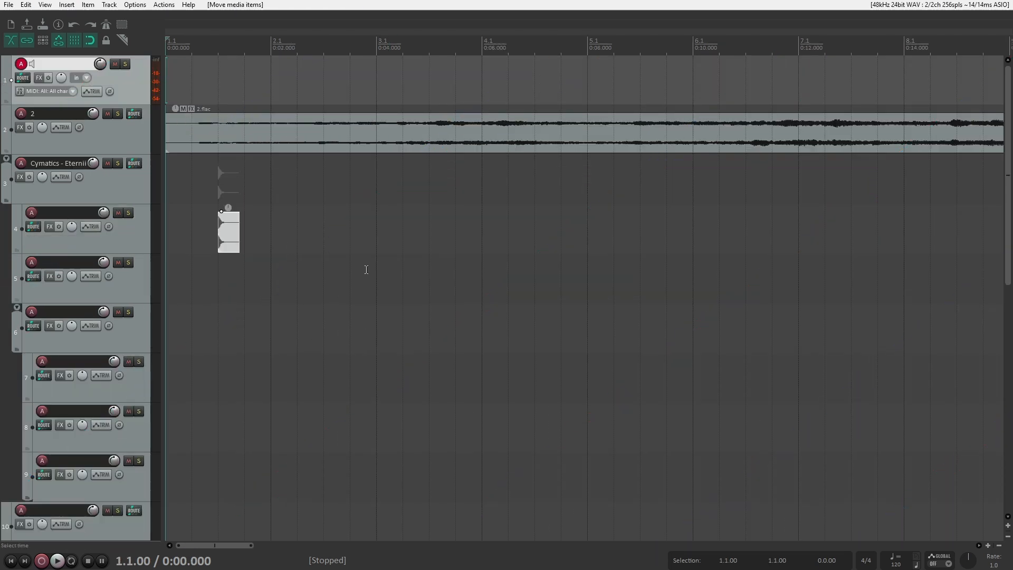
# Open the project settings and set the sample rate value to 48000 Hz and the tempo to 100 BPM.
pyautogui.click(9, 4)
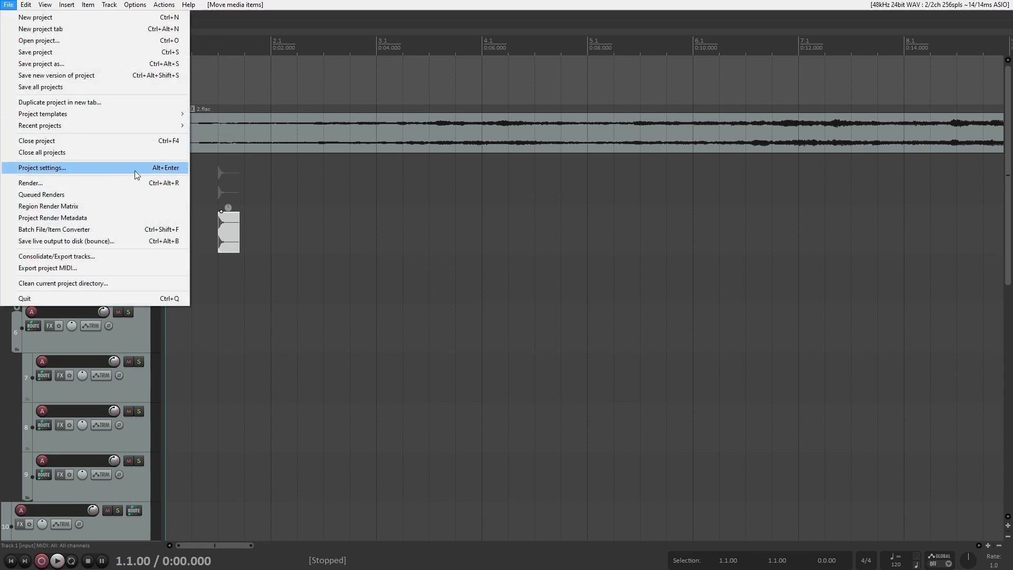
pyautogui.click(163, 172)
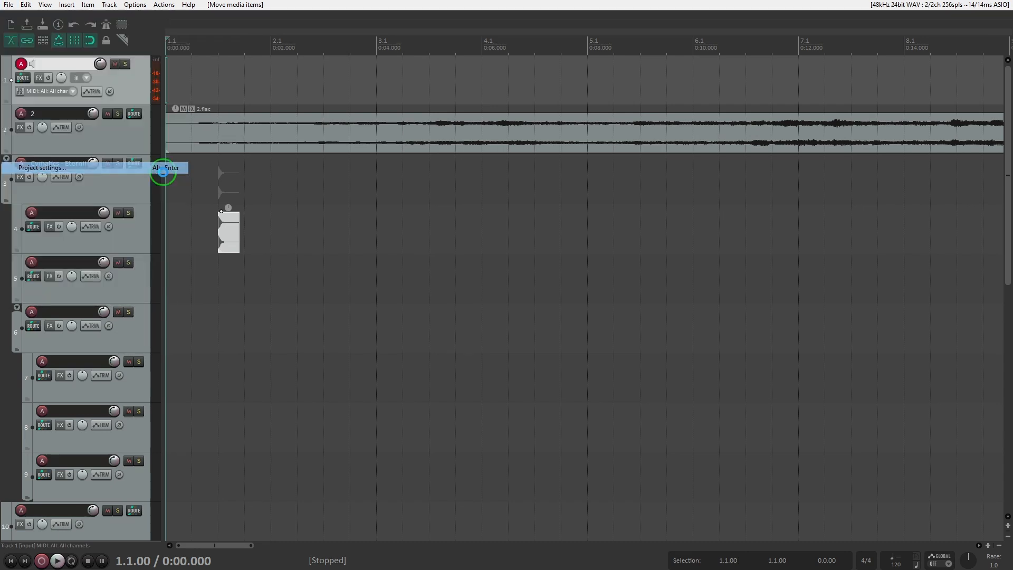
pyautogui.click(498, 189)
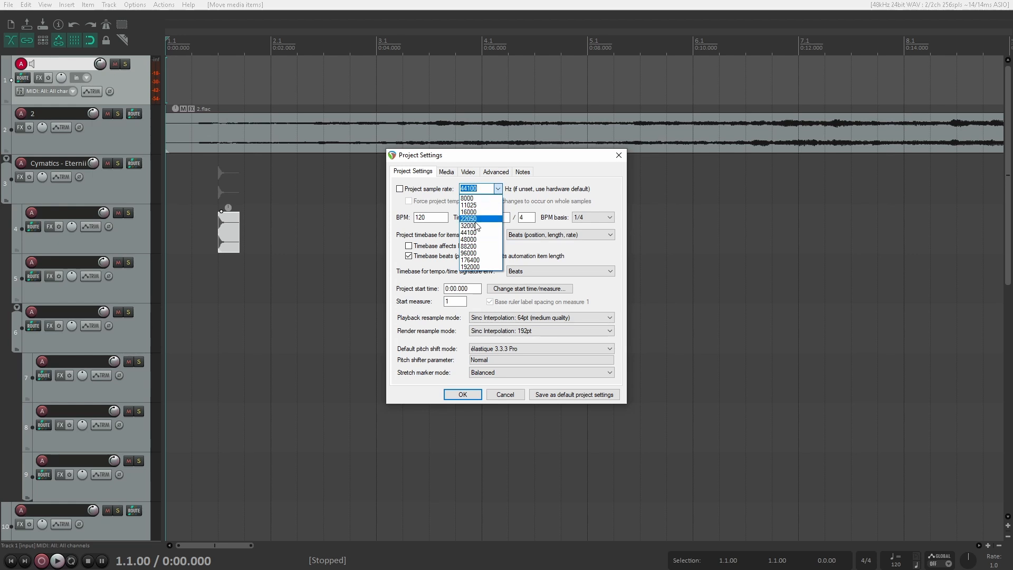
pyautogui.click(475, 240)
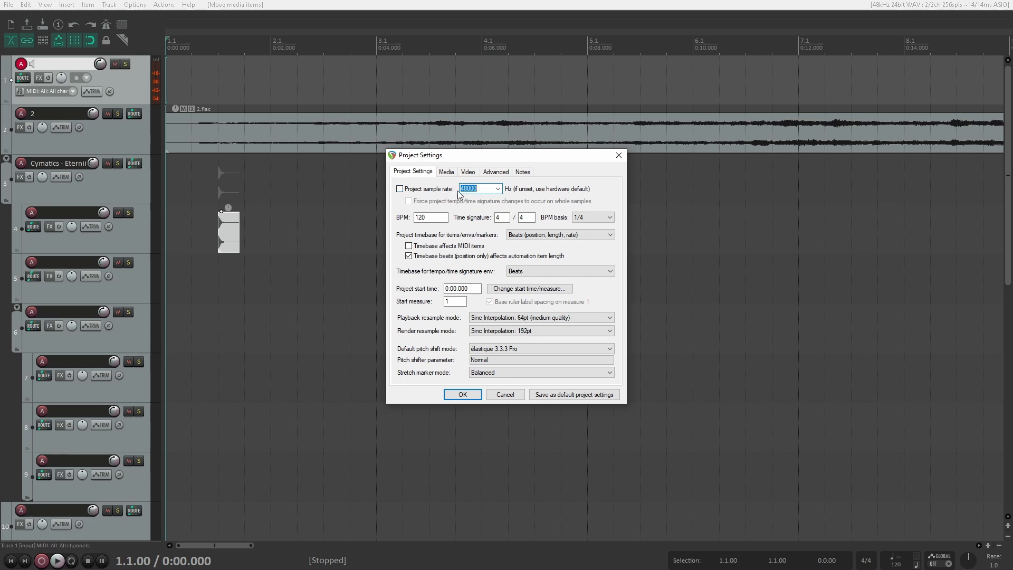
pyautogui.press('Tab')
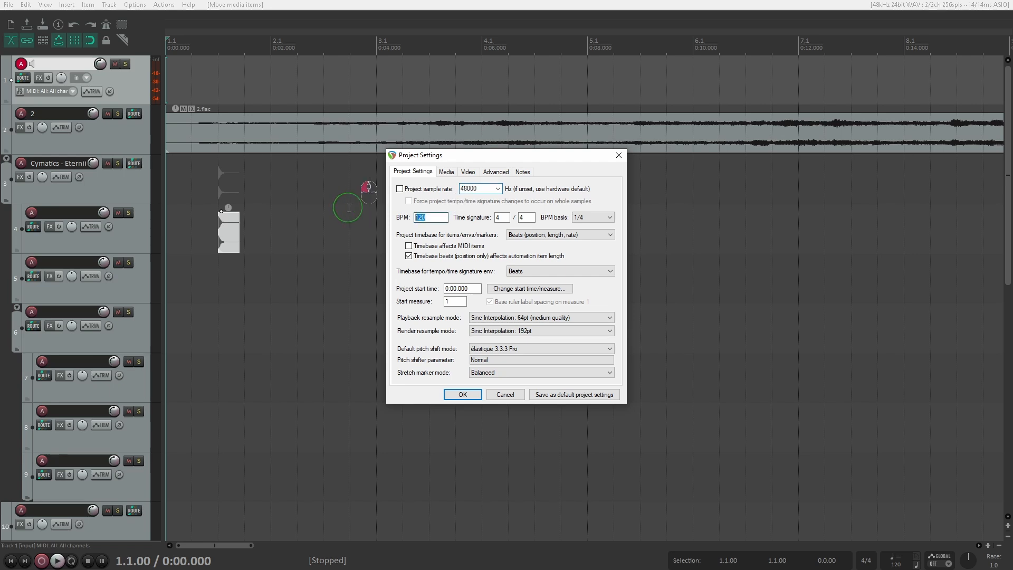
pyautogui.hotkey('alt', 'Tab')
pyautogui.write('100')
# Set the project timebase for items, envelopes and markers to Beats (position only) and the start measure to -1.
pyautogui.click(534, 238)
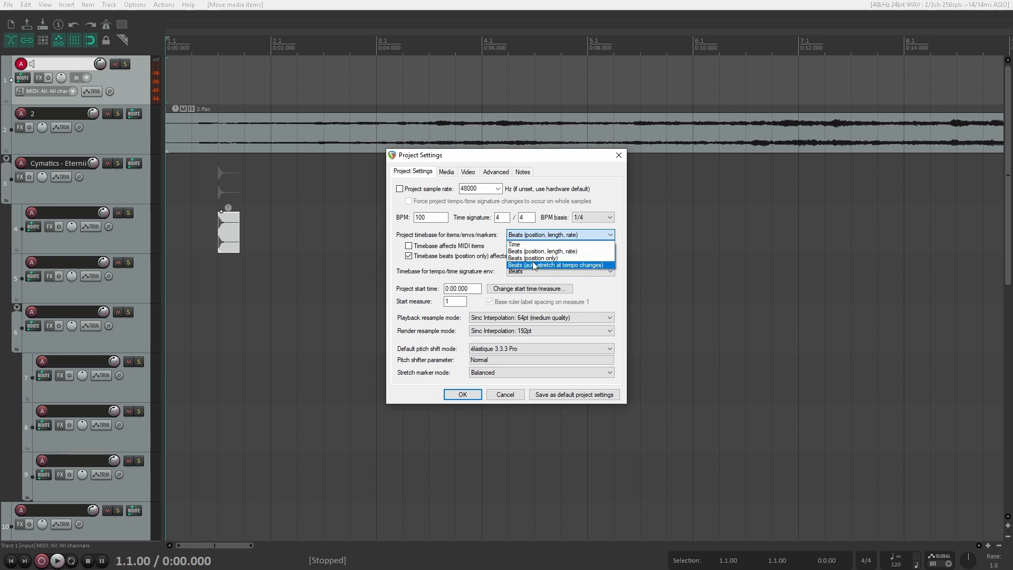
pyautogui.click(564, 258)
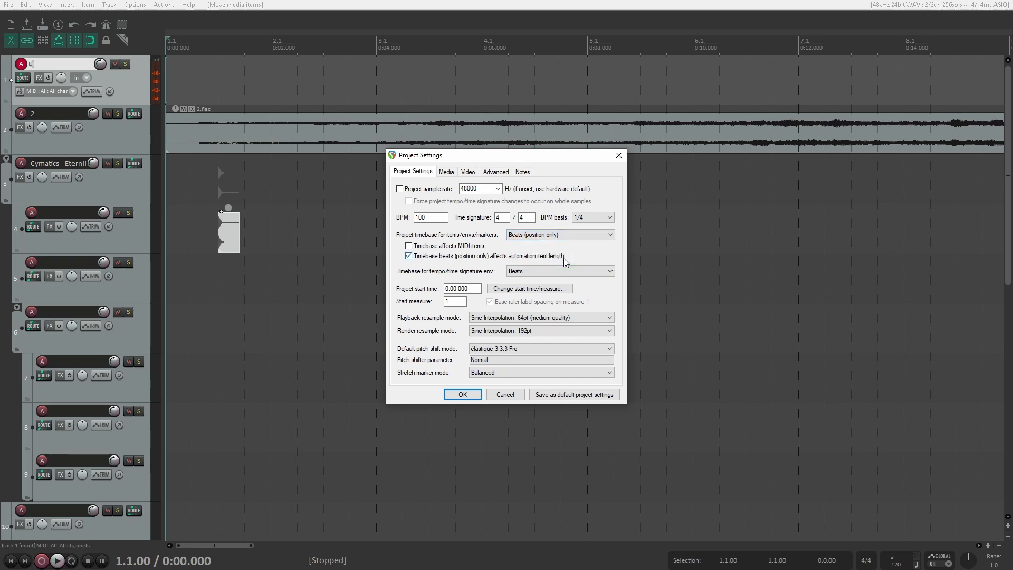
pyautogui.press('Left')
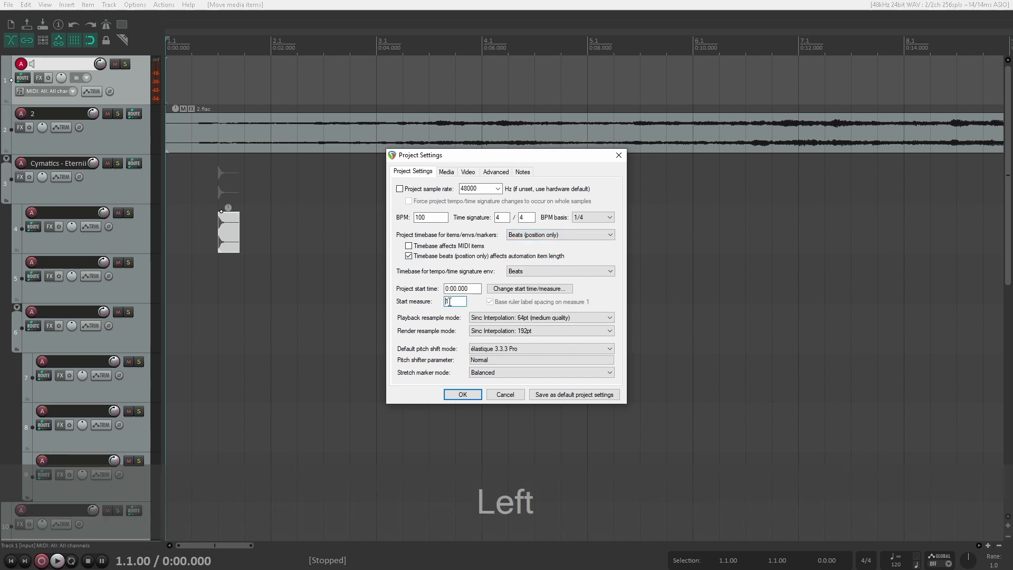
pyautogui.write('-')
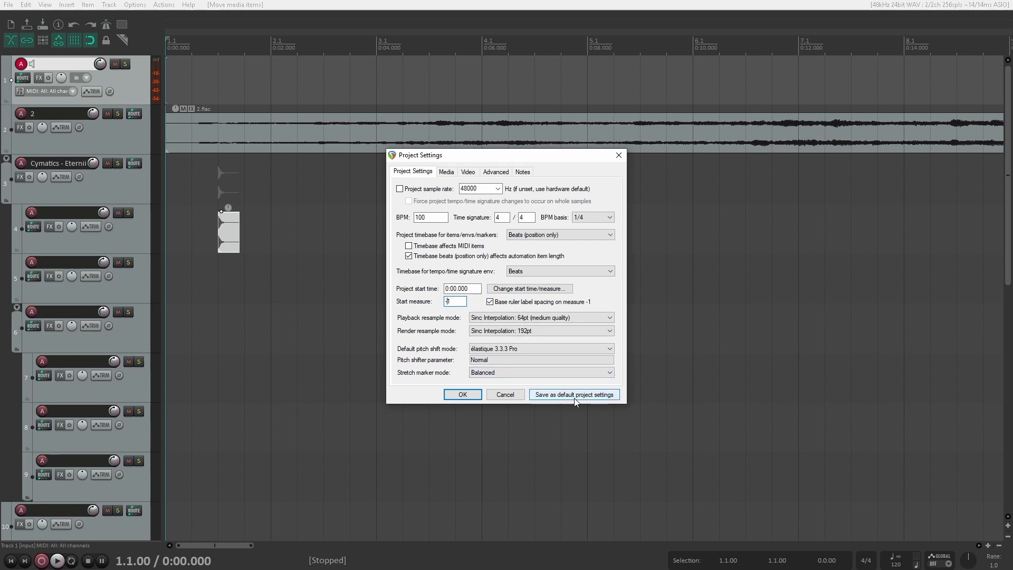
# Review the timebase options, save these values as the default project settings and accept them for the current project.
pyautogui.click(555, 235)
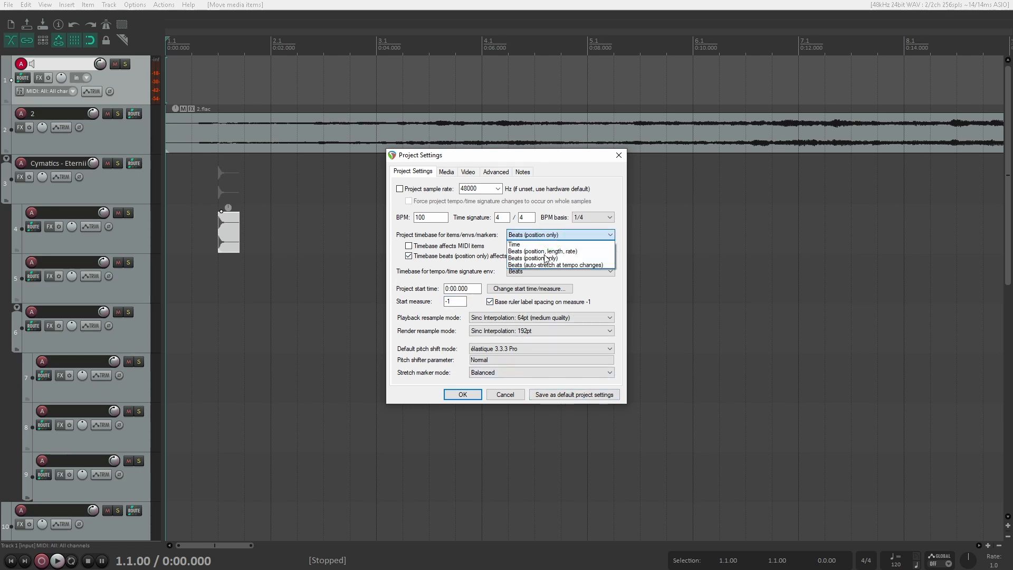
pyautogui.click(561, 398)
pyautogui.click(463, 395)
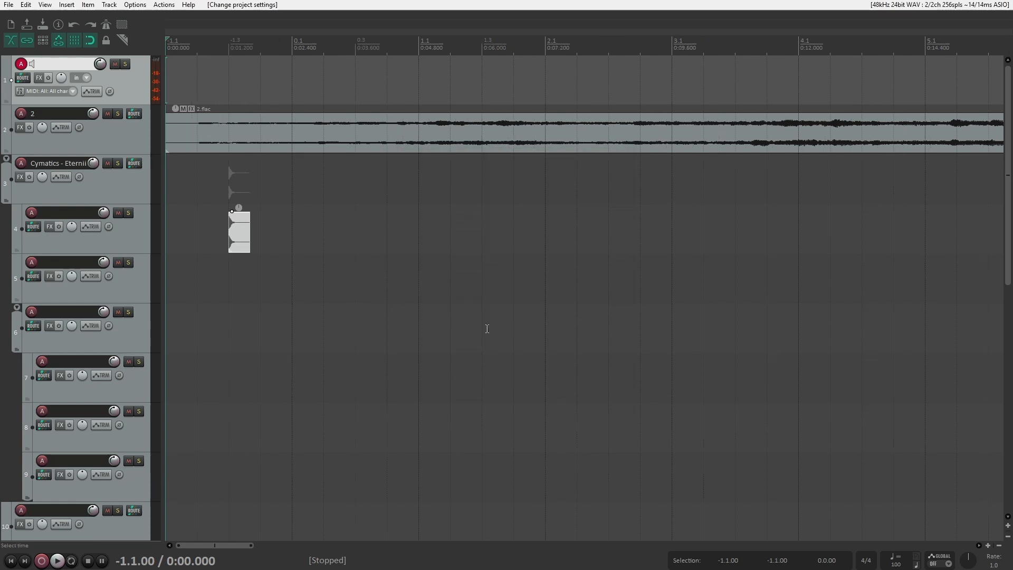
# Set the timebase of the 2.flac item on track 2 to beats (position only).
pyautogui.click(440, 124)
pyautogui.rightClick(440, 124)
pyautogui.moveTo(502, 110)
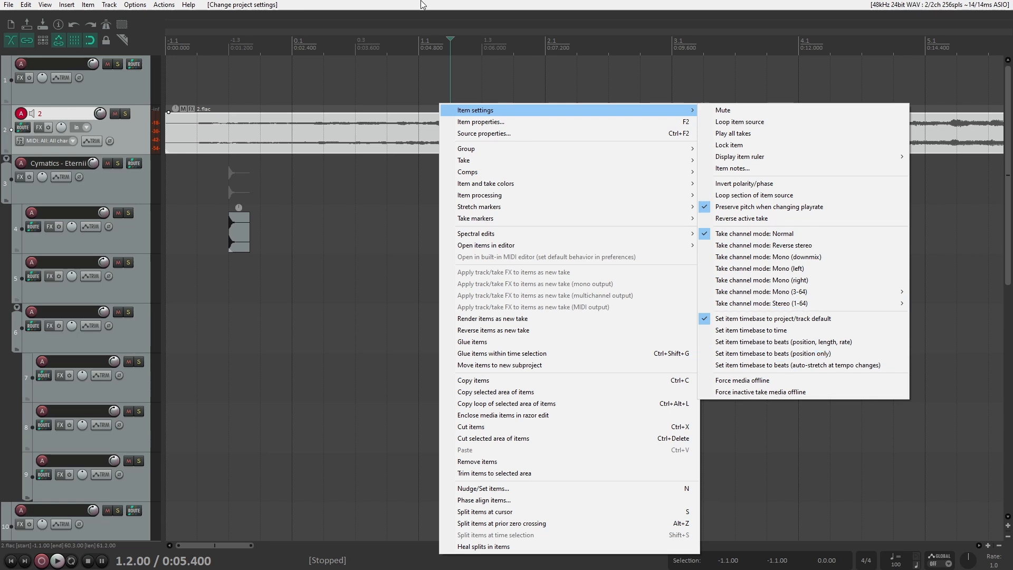
pyautogui.click(795, 353)
# Hide the ruler's tempo/time signature area for projects that have no tempo or time signature changes.
pyautogui.scroll(-3, 382, 250)
pyautogui.scroll(-2, 382, 250)
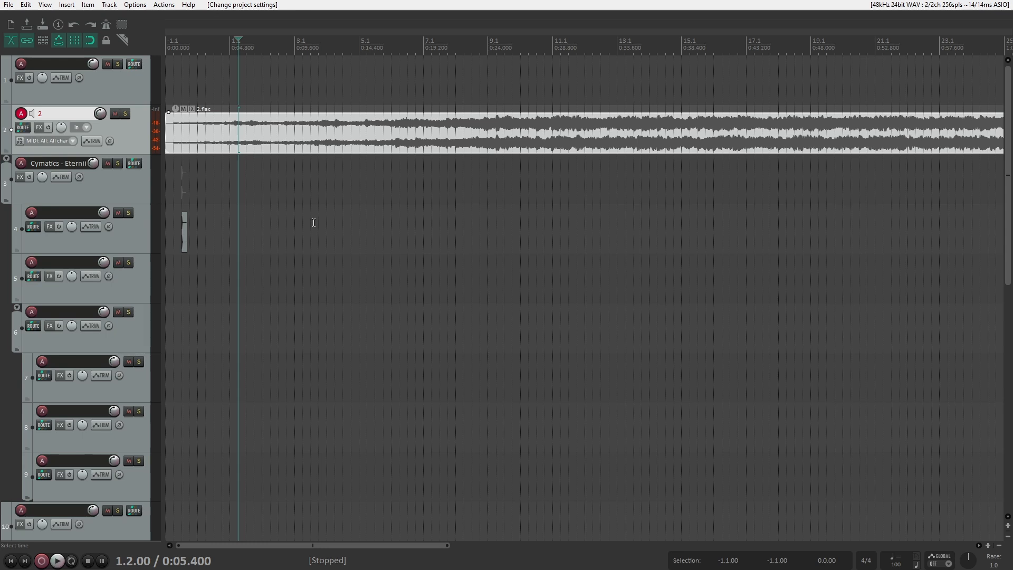
pyautogui.rightClick(289, 41)
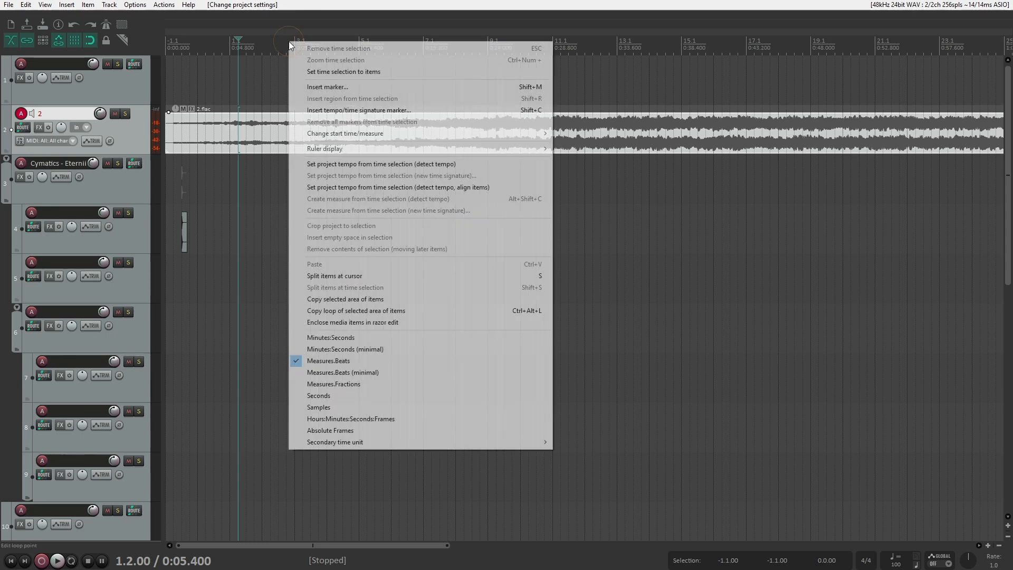
pyautogui.moveTo(428, 152)
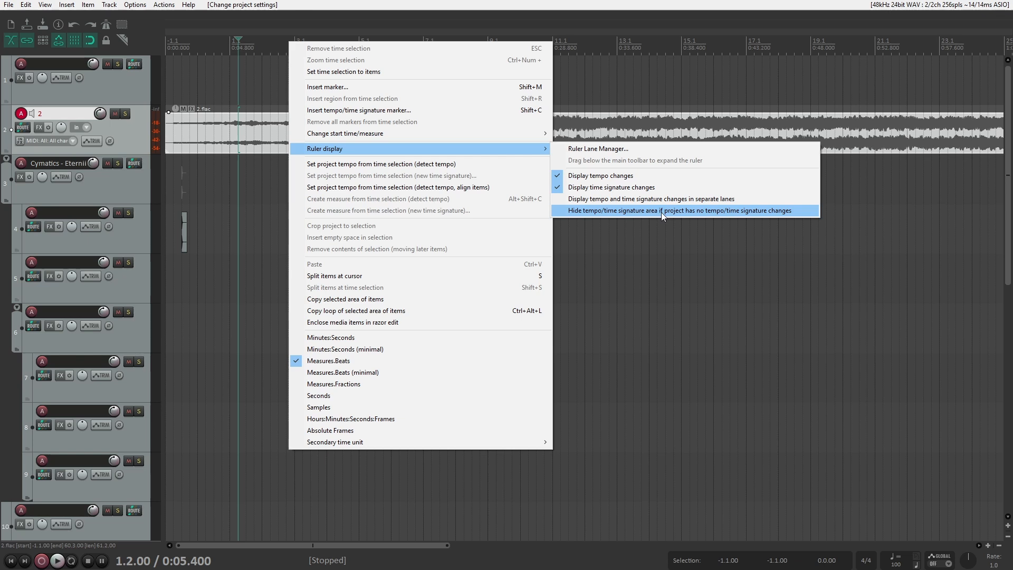
pyautogui.click(760, 213)
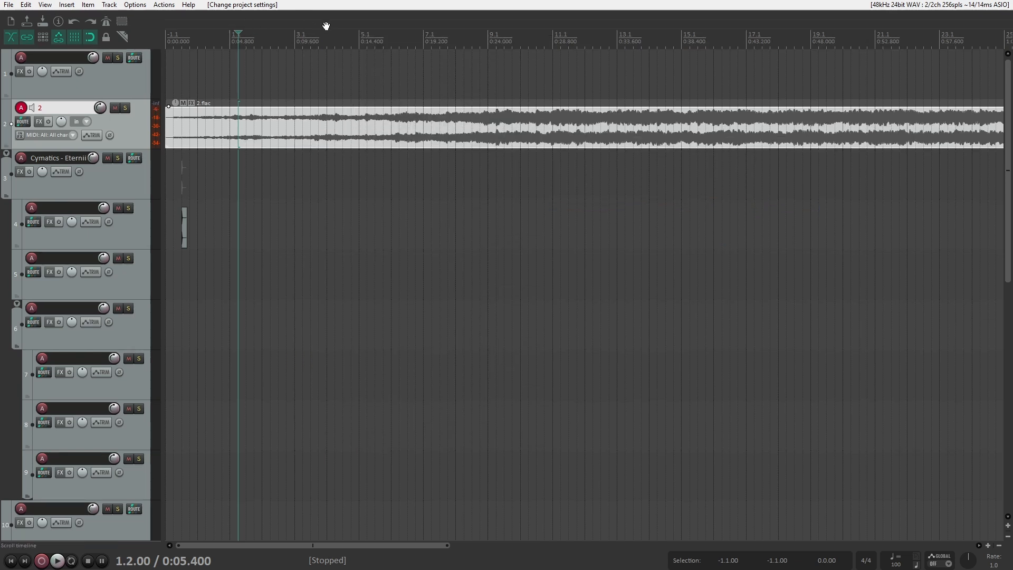
# Switch the ruler's time unit to Measures.Beats (minimal) and place the edit cursor at 3.1.00.
pyautogui.rightClick(276, 37)
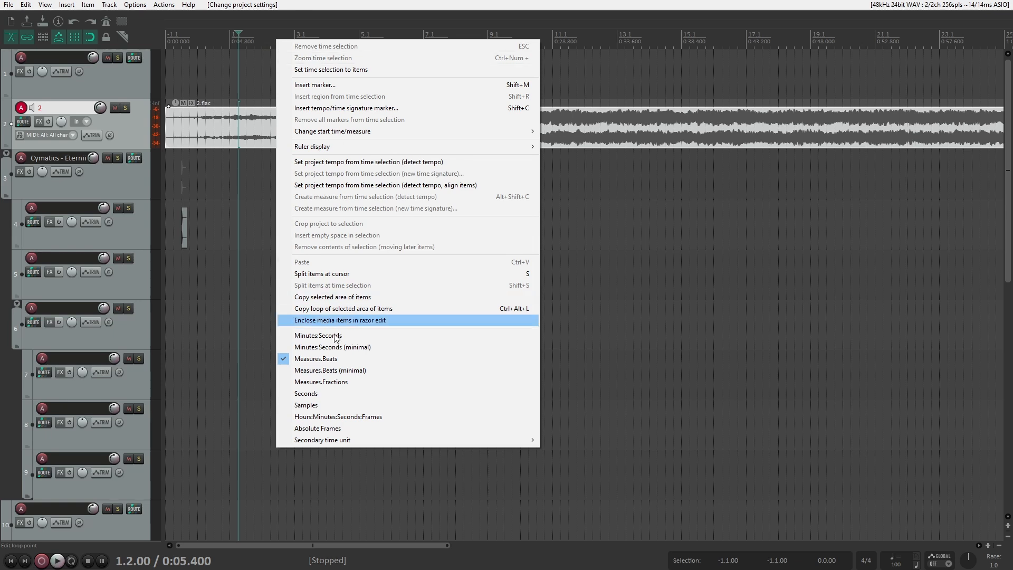
pyautogui.click(347, 370)
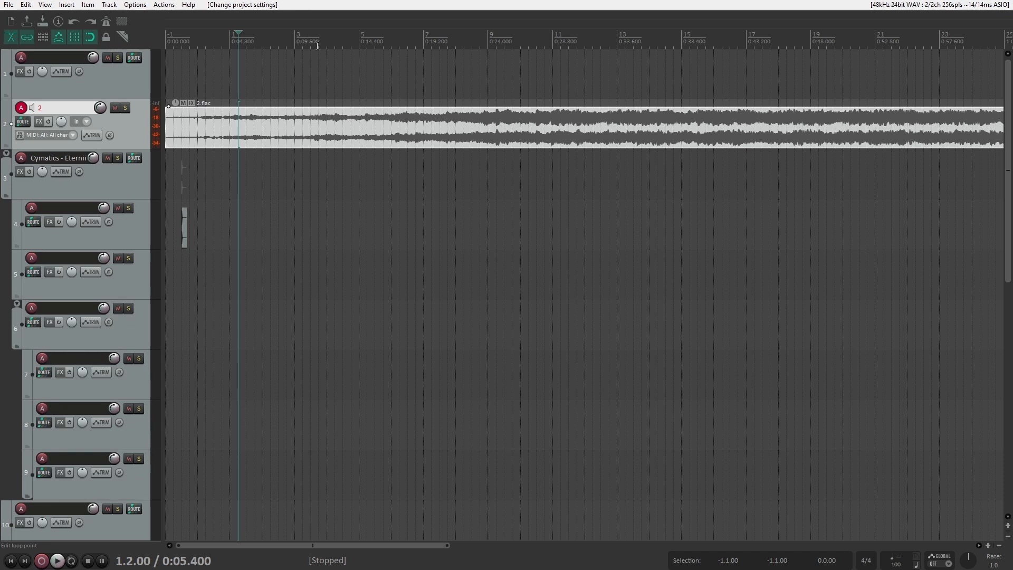
pyautogui.click(299, 46)
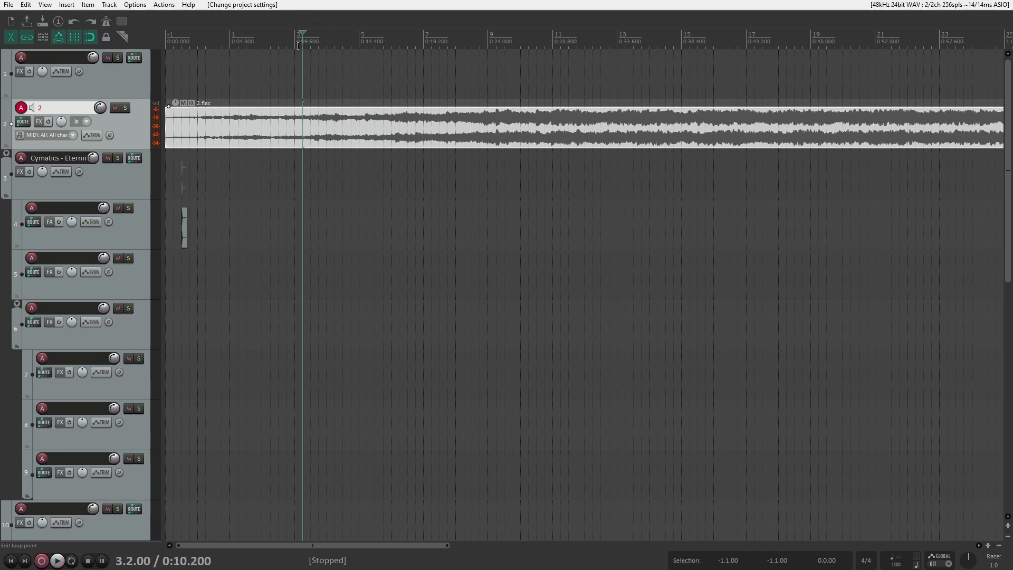
pyautogui.press('Left')
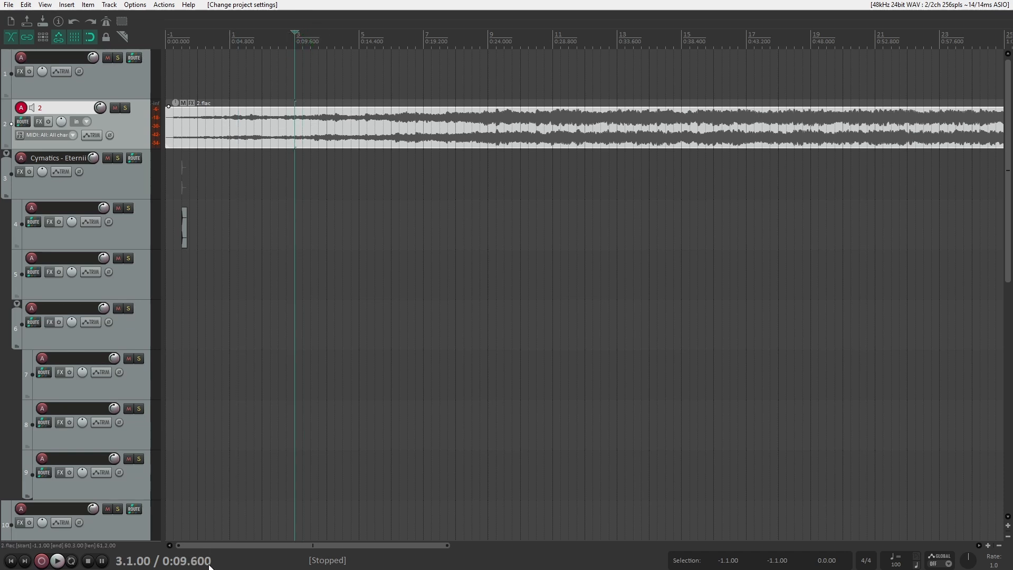
# Set the ruler's secondary time unit to Minutes:Seconds (minimal).
pyautogui.rightClick(304, 42)
pyautogui.moveTo(409, 444)
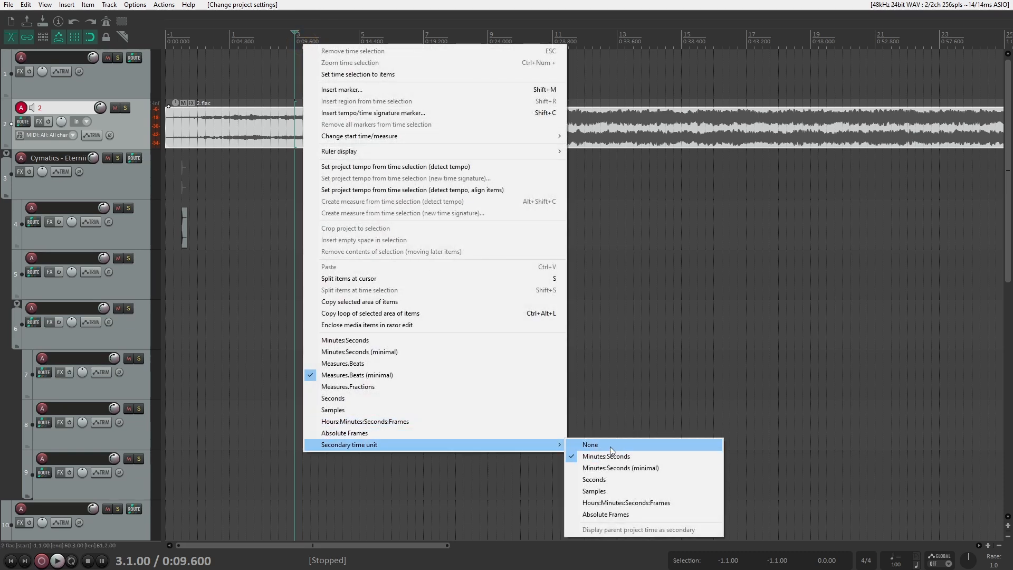
pyautogui.click(645, 467)
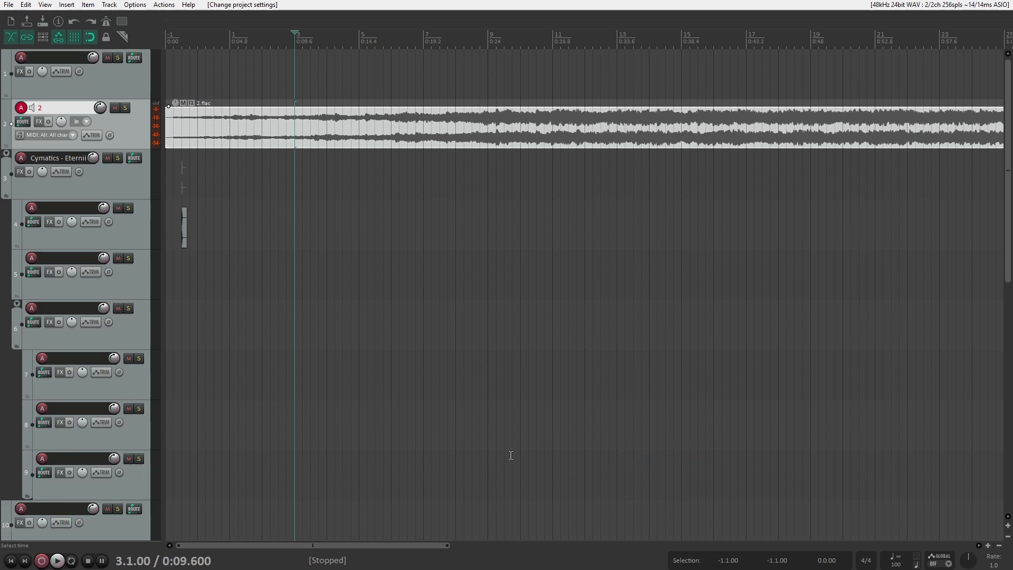
# Open the Mixer and enable the clickable icon for folder tracks to show/hide children.
pyautogui.click(47, 6)
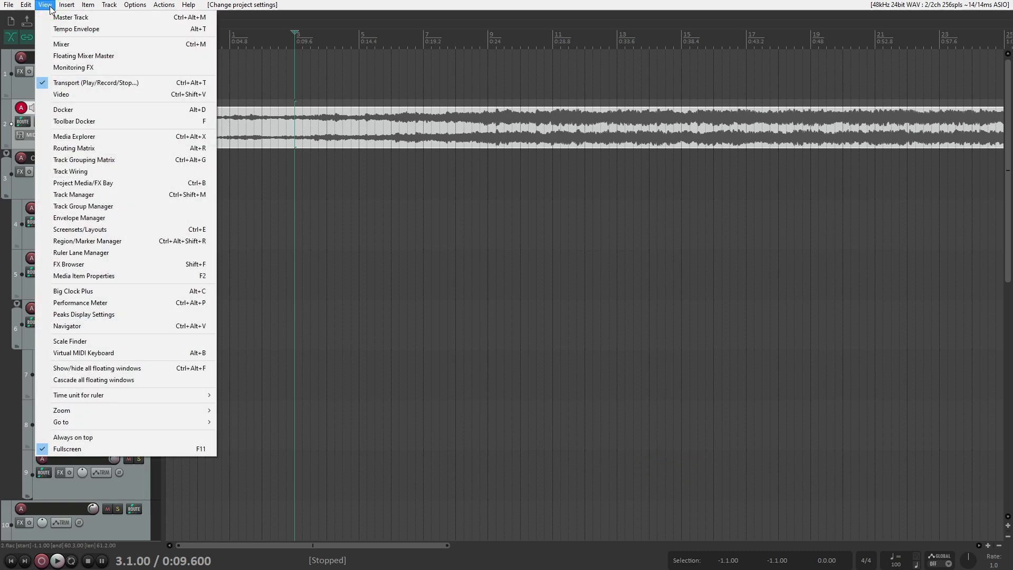
pyautogui.click(107, 42)
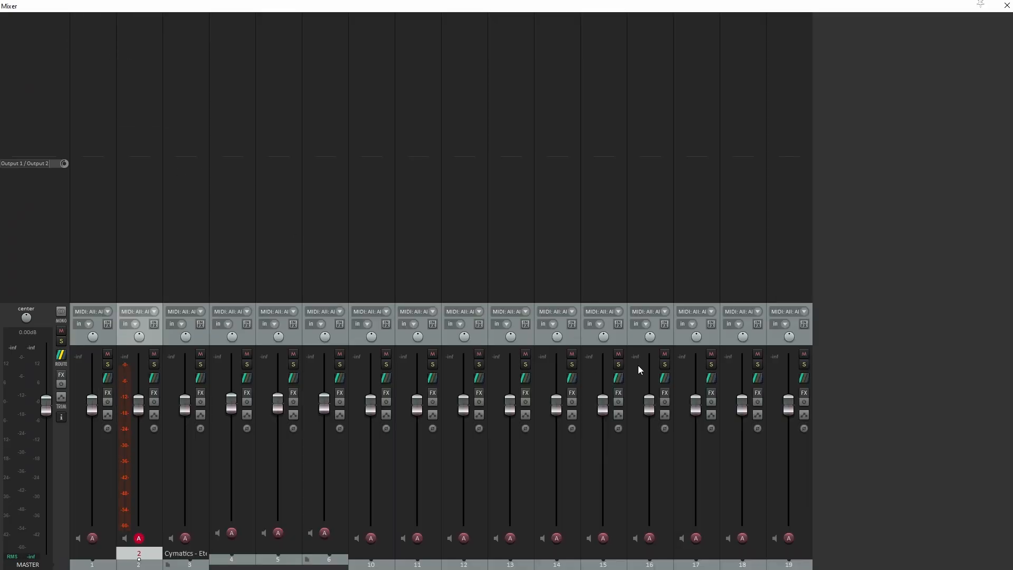
pyautogui.rightClick(846, 136)
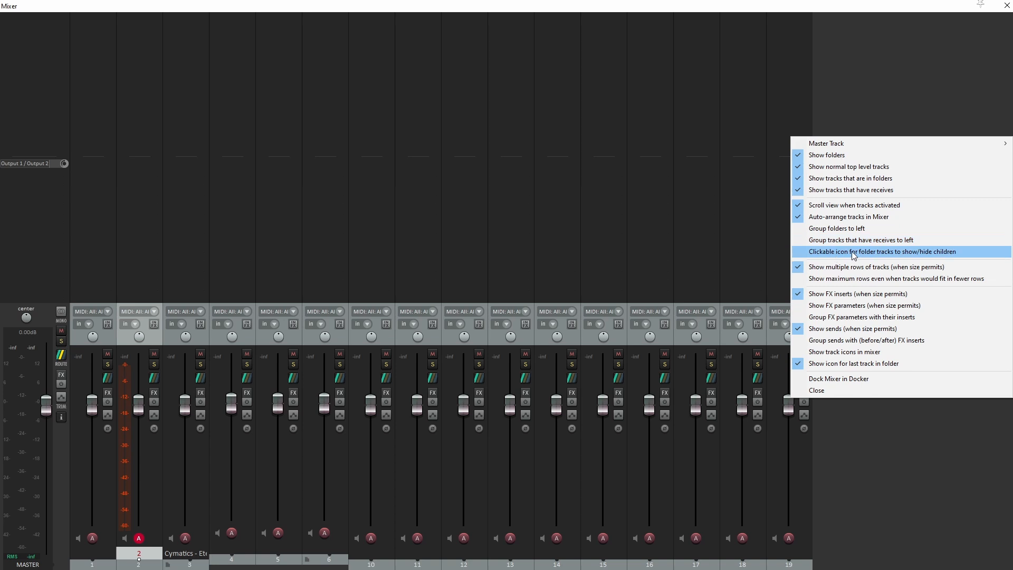
pyautogui.click(924, 256)
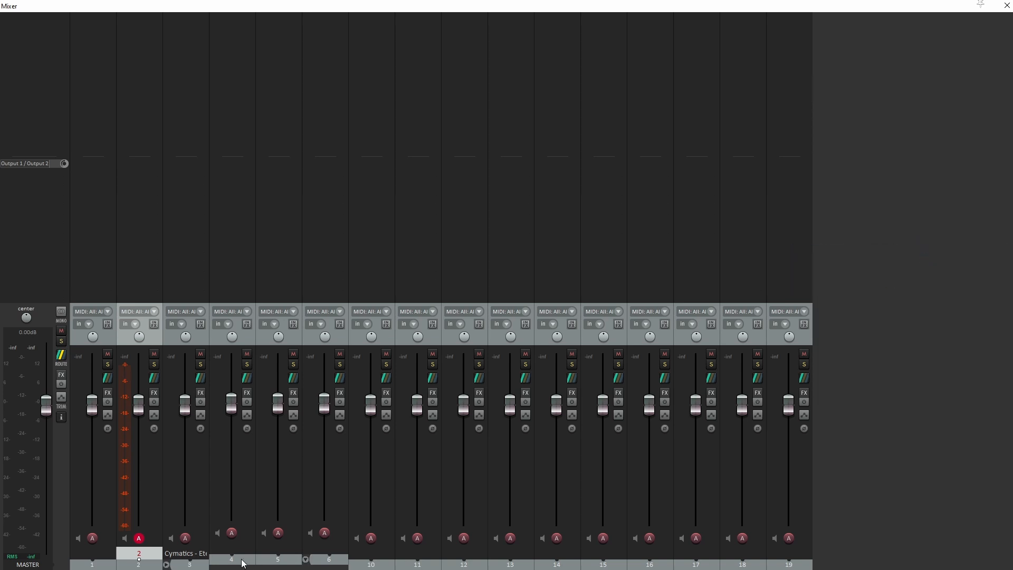
# Show the child tracks of folder track 6 in the Mixer, and hide and show those of folder track 3.
pyautogui.click(306, 561)
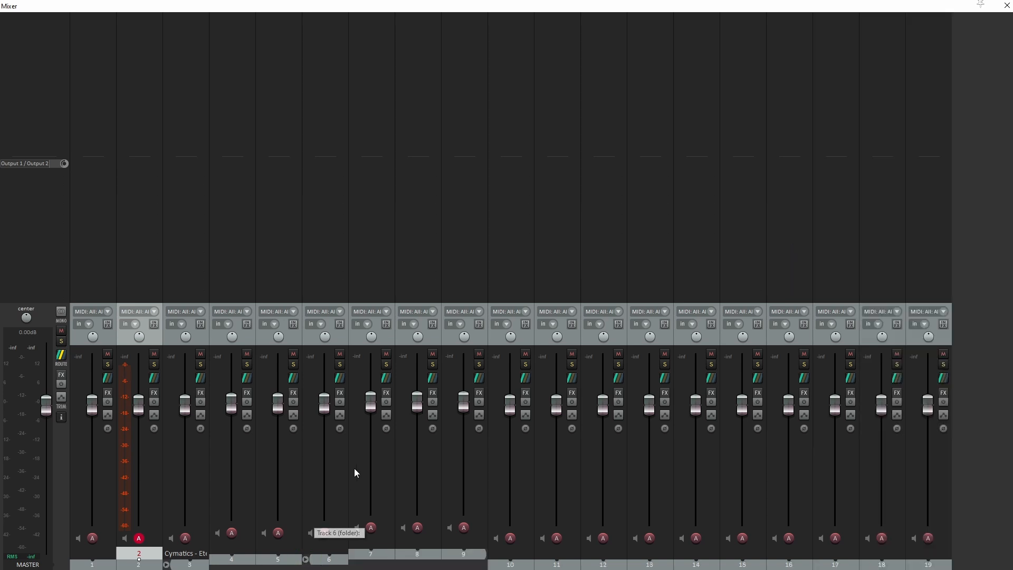
pyautogui.click(167, 564)
pyautogui.click(167, 564)
# Insert a new track after track 19 from the Mixer.
pyautogui.click(939, 471)
pyautogui.hotkey('ctrl', 't')
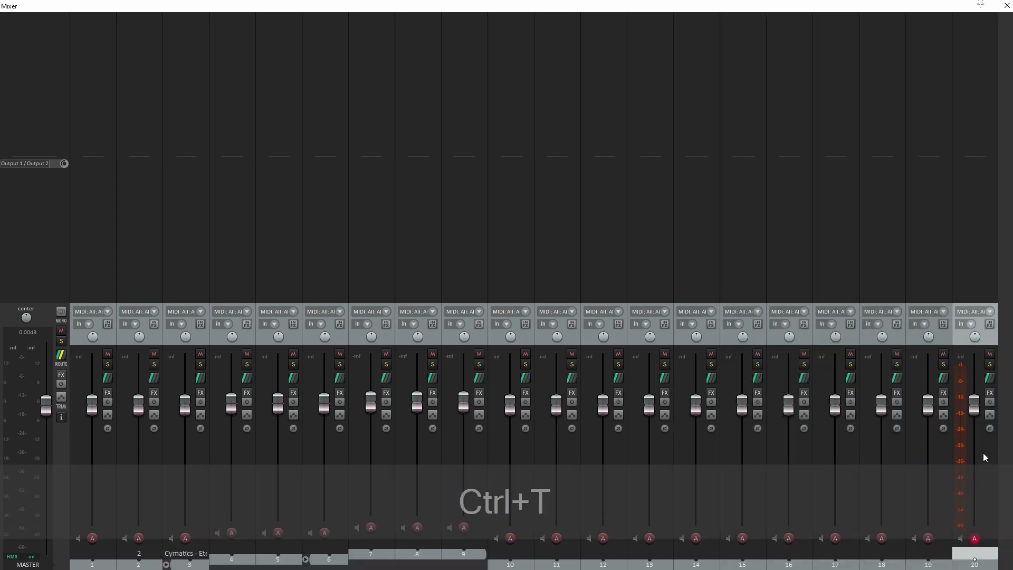
# Insert six more new tracks after track 20 from the Mixer.
pyautogui.hotkey('ctrl', 't')
pyautogui.hotkey('ctrl', 't')
pyautogui.hotkey('ctrl', 't')
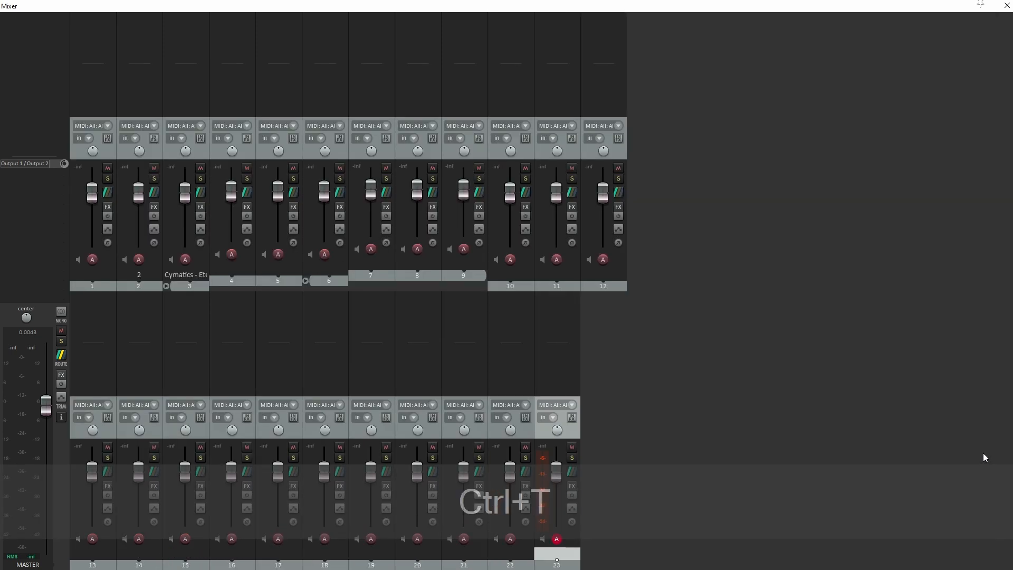
pyautogui.hotkey('ctrl', 't')
pyautogui.hotkey('ctrl', 't')
pyautogui.hotkey('ctrl', 't')
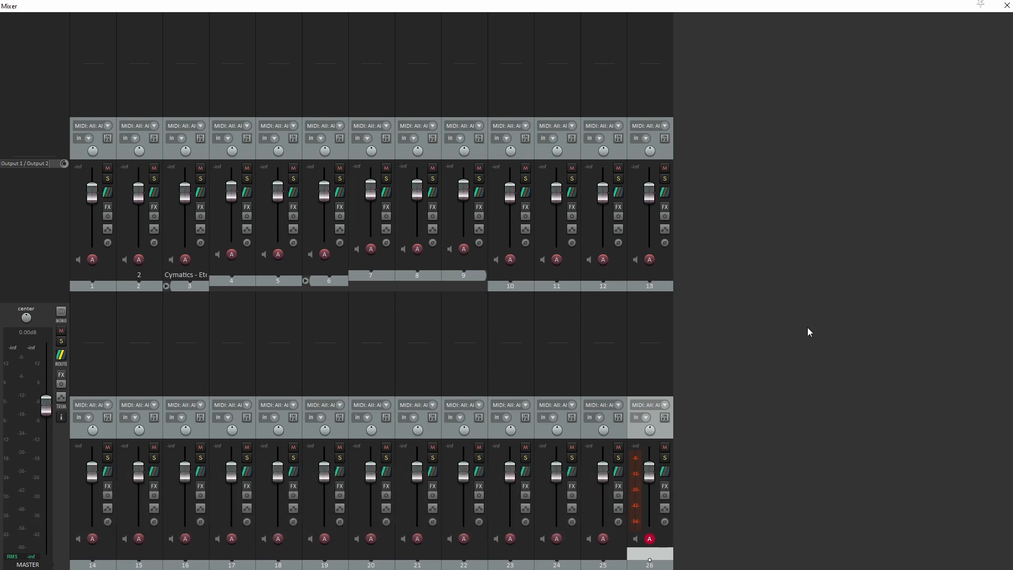
# Turn off the Mixer's display of multiple rows of tracks, check the single row, and close the Mixer.
pyautogui.rightClick(751, 157)
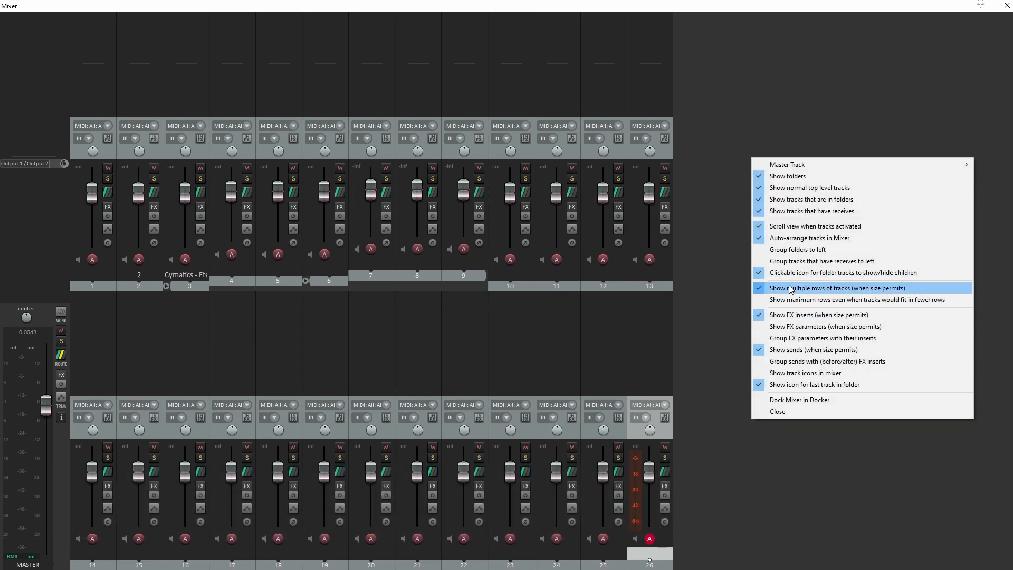
pyautogui.click(879, 288)
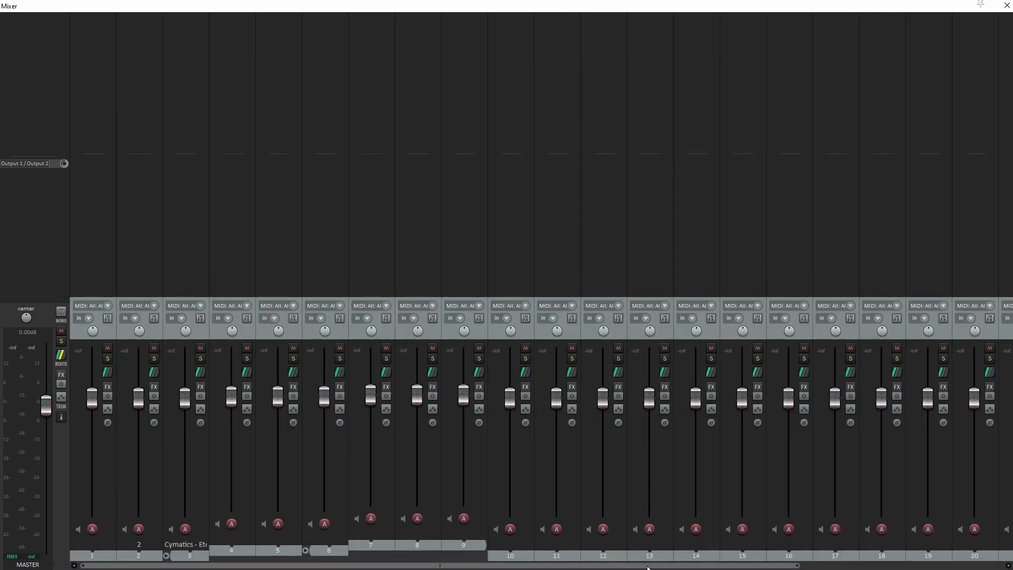
pyautogui.hscroll(5, 792, 550)
pyautogui.click(1006, 5)
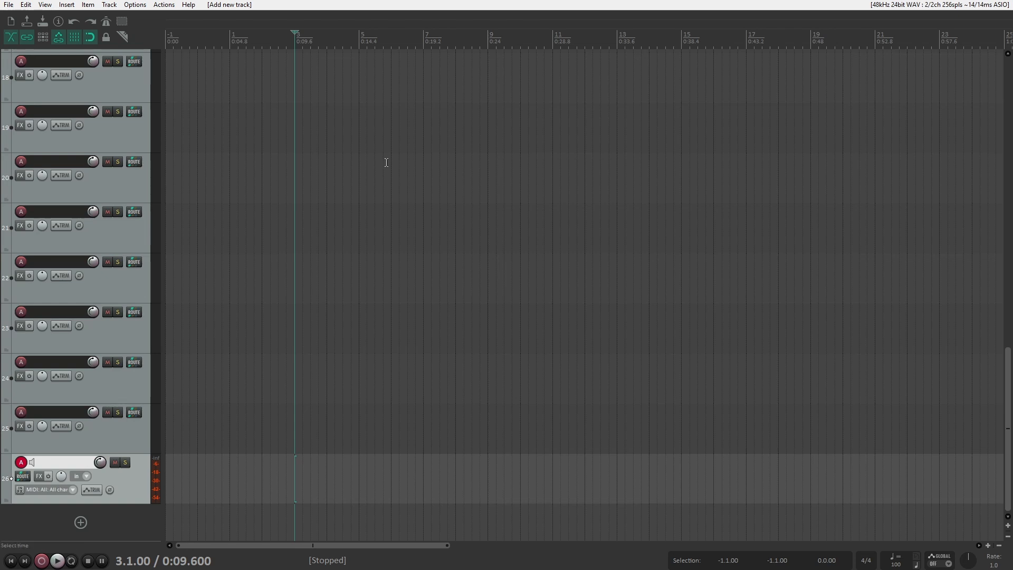
# Open the project settings and save them as the default project settings.
pyautogui.hotkey('alt', 'Return')
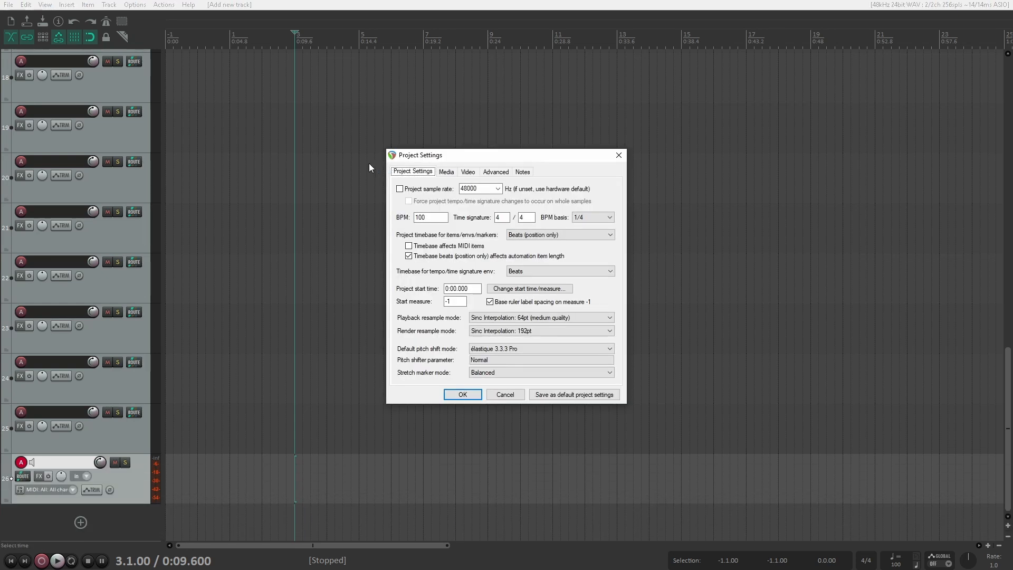
pyautogui.click(575, 396)
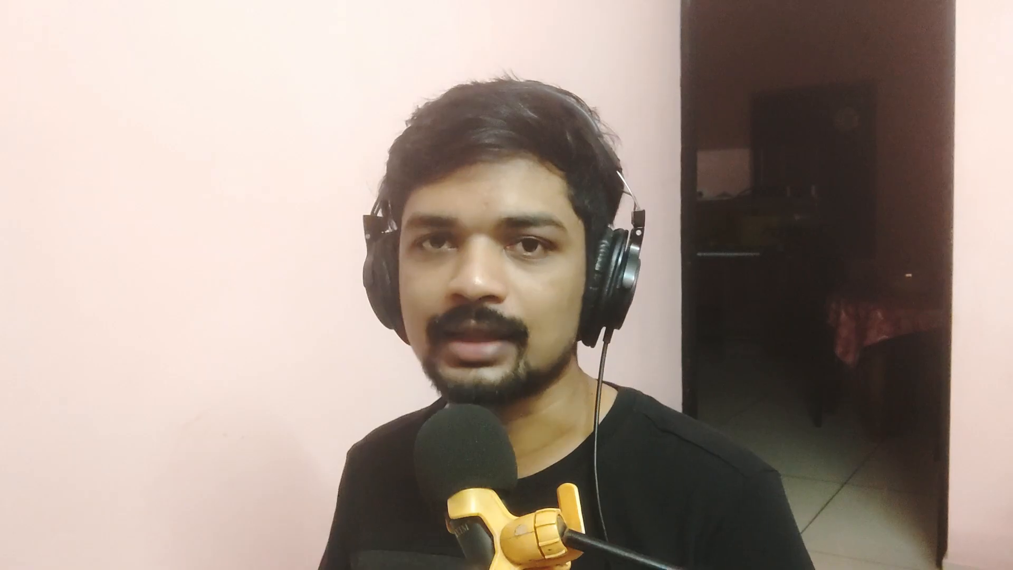